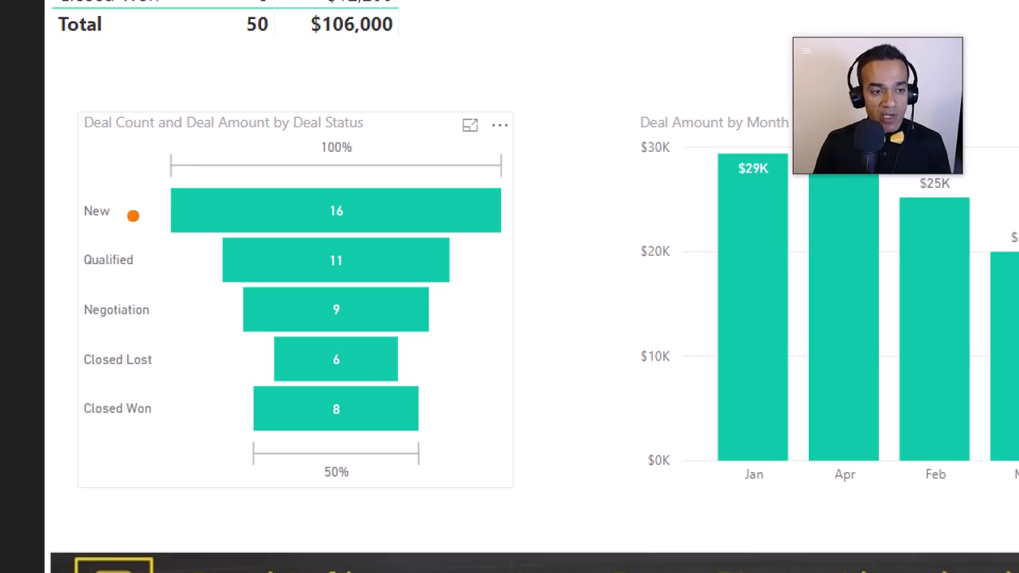
# - Examine the deal counts per deal status in the funnel chart on Page 1, from New through Closed Won
pyautogui.click(146, 261)
pyautogui.click(153, 314)
pyautogui.click(168, 376)
pyautogui.moveTo(159, 359); pyautogui.dragTo(289, 300)
pyautogui.moveTo(168, 408); pyautogui.dragTo(359, 374)
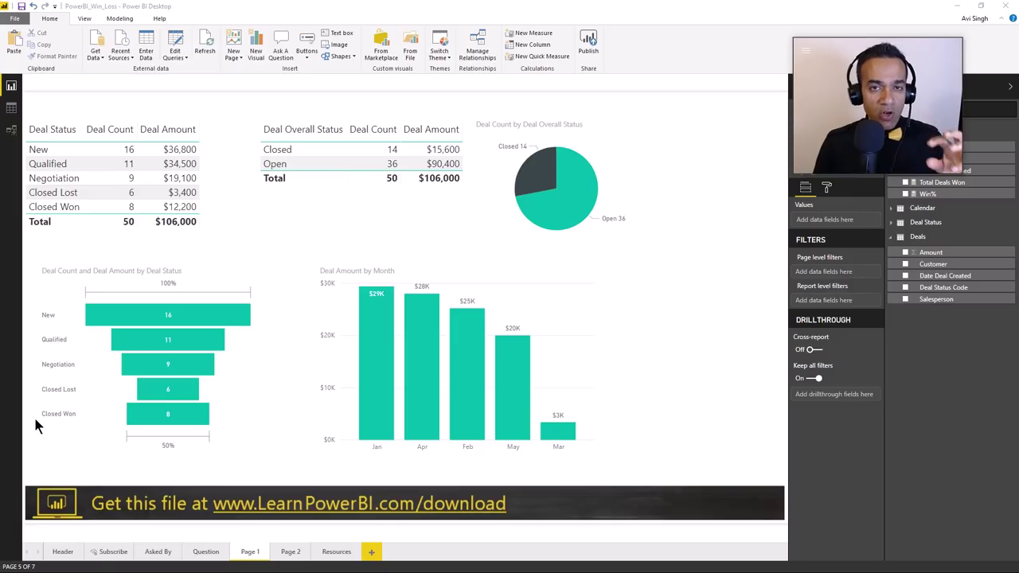
# - Open Page 2 and examine the monthly Win% column beside total deals won and closed, plus the Win% by Month chart
pyautogui.click(289, 551)
pyautogui.click(390, 211)
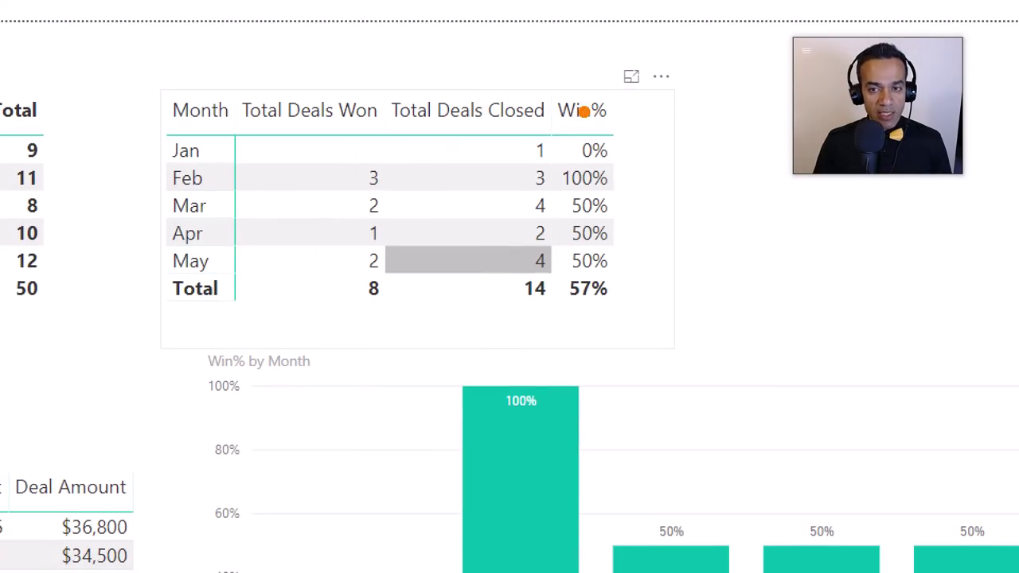
pyautogui.moveTo(570, 83)
pyautogui.mouseDown()
pyautogui.moveTo(565, 331)
pyautogui.moveTo(637, 273)
pyautogui.moveTo(620, 64)
pyautogui.mouseUp()
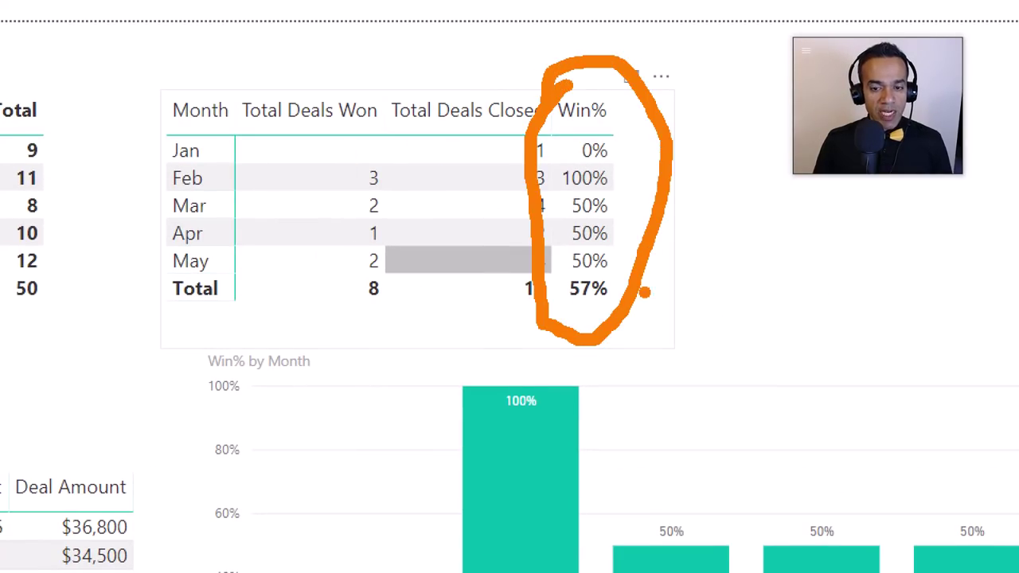
pyautogui.press('Escape')
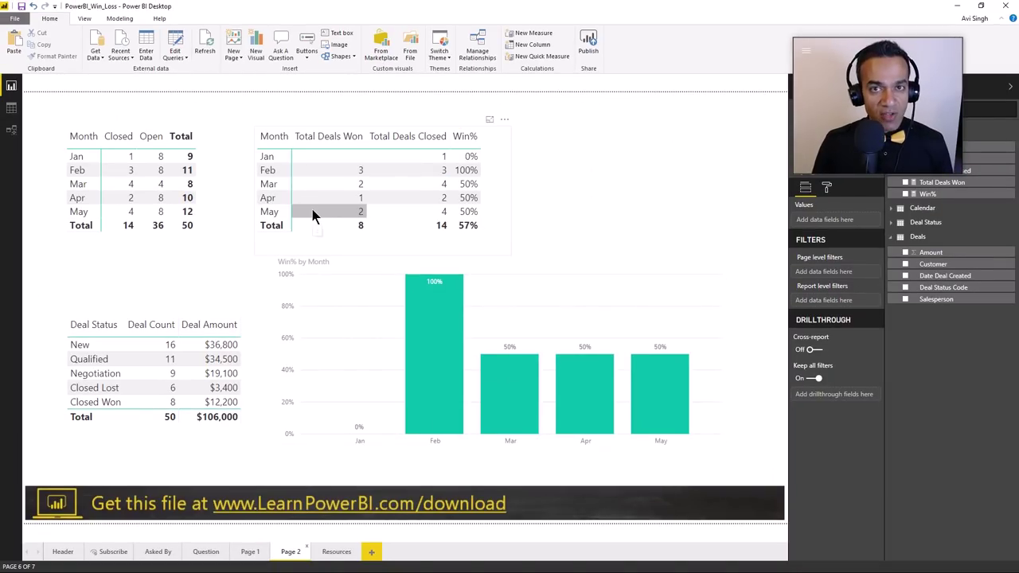
pyautogui.click(312, 209)
pyautogui.click(517, 285)
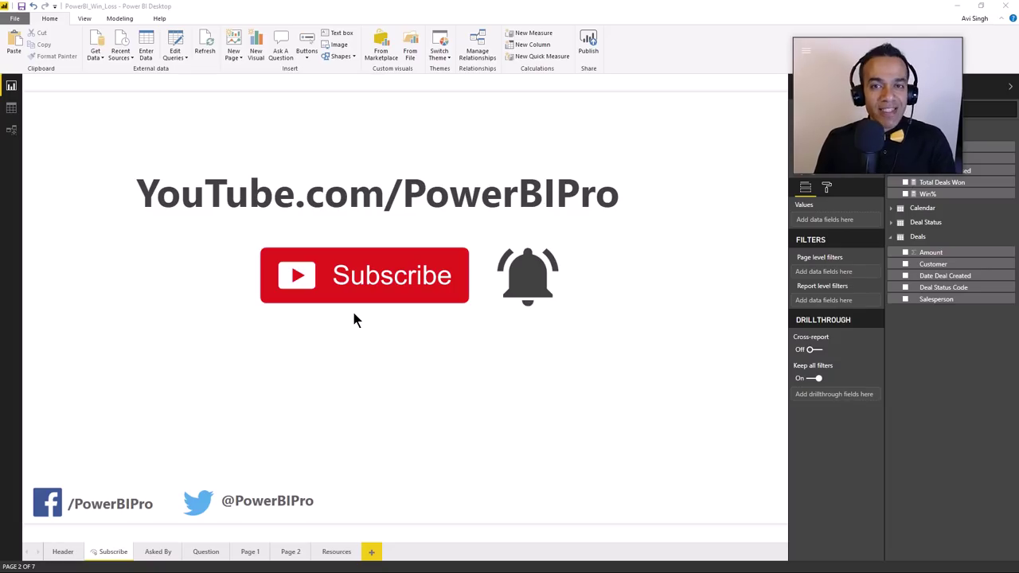
# - View the report's Asked By page and its Question page
pyautogui.click(169, 551)
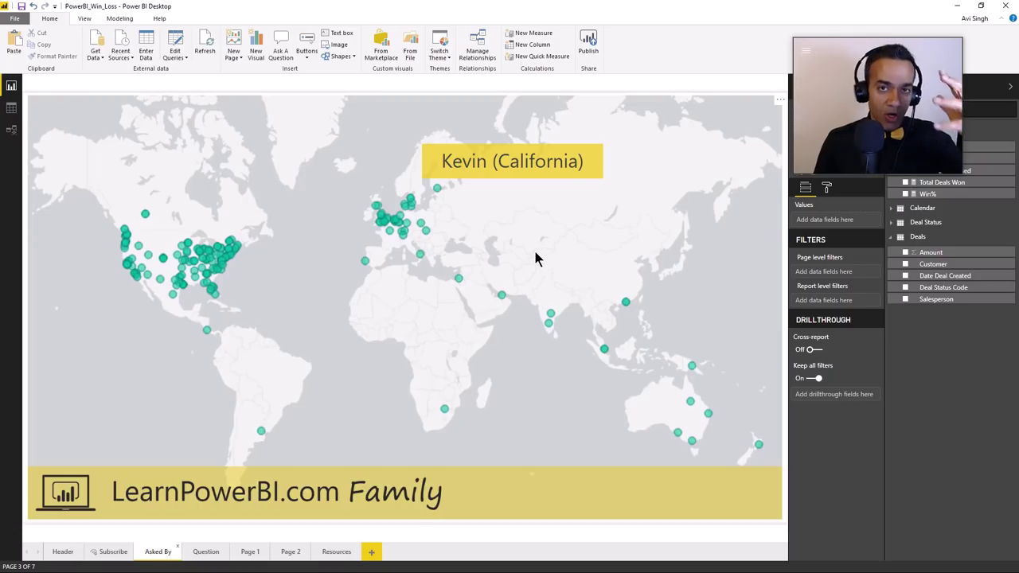
pyautogui.click(210, 552)
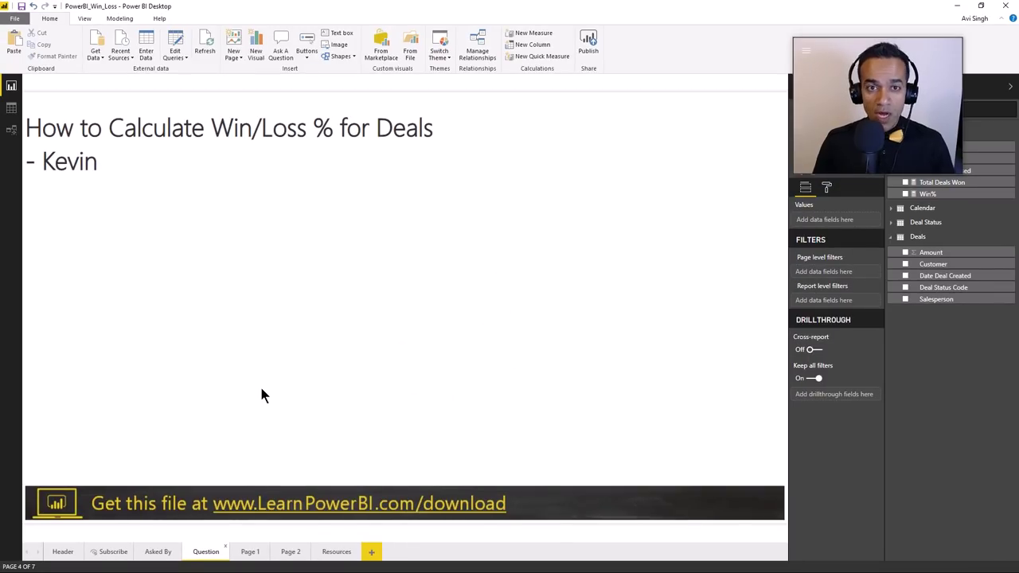
# - Minimize the finished report's window and maximize the PowerBI_Win_Loss_BEGIN file
pyautogui.doubleClick(374, 11)
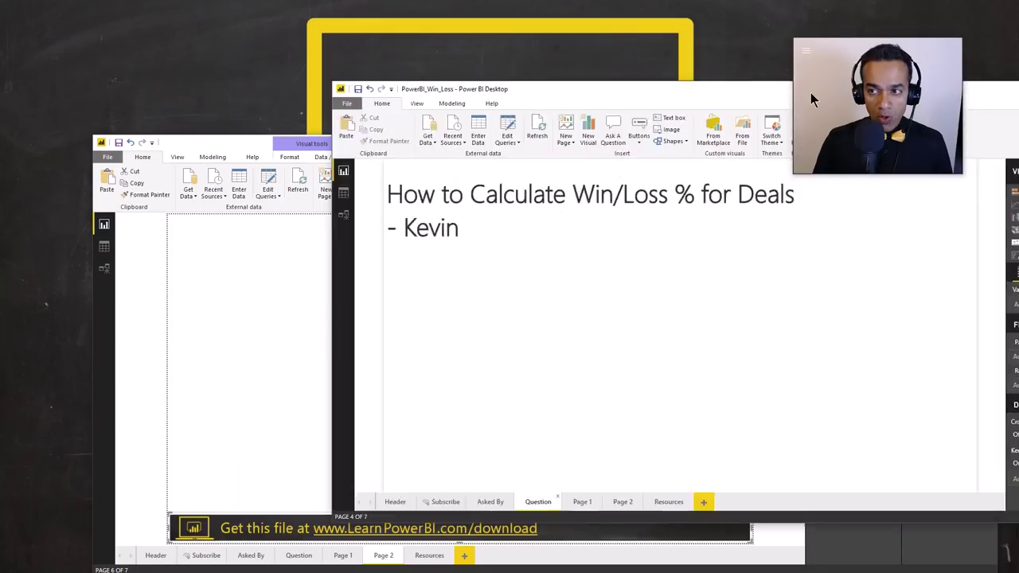
pyautogui.press('super+Down')
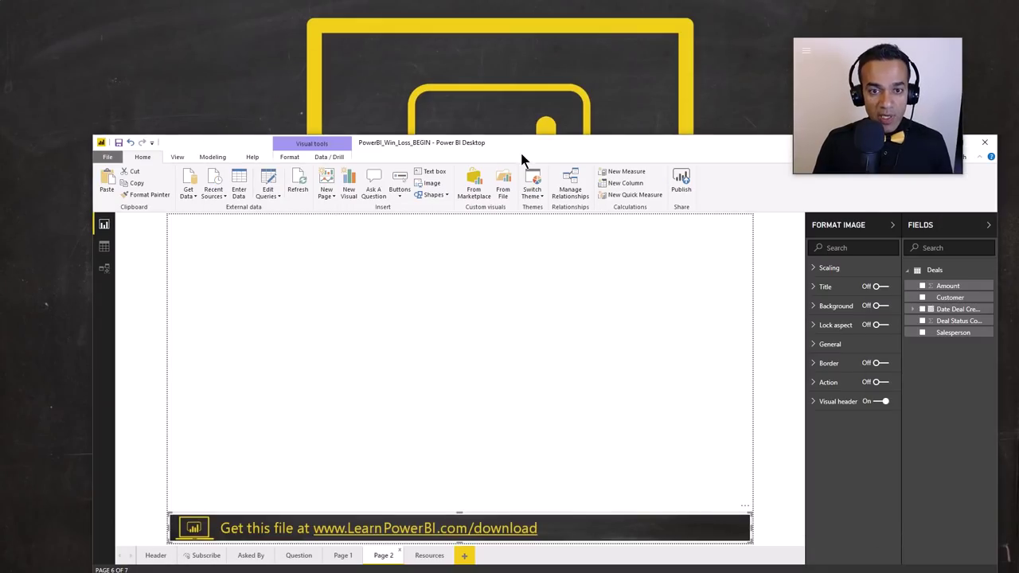
pyautogui.doubleClick(528, 141)
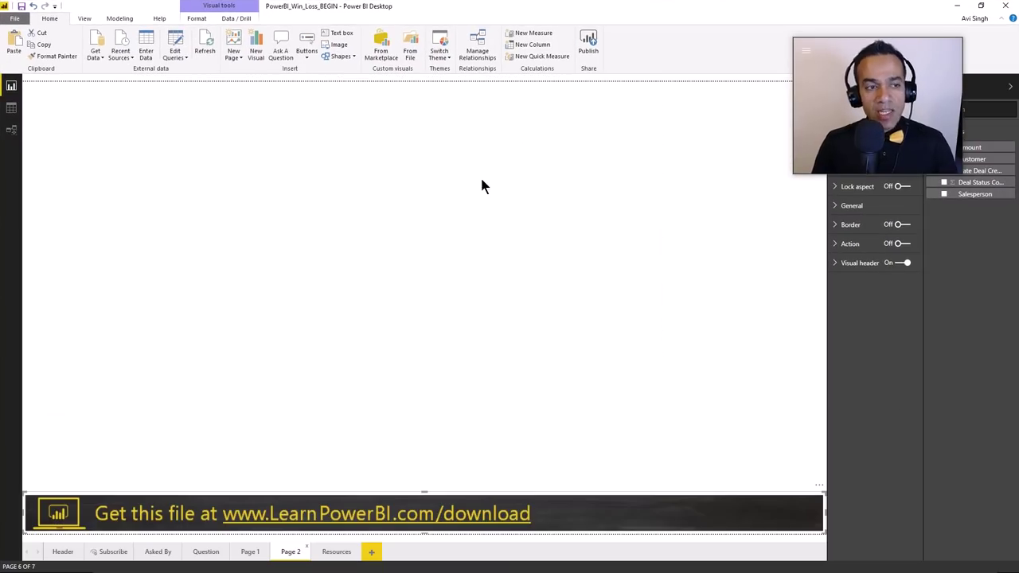
# - Look through the rows of the Deals table in Data view and return to the report
pyautogui.click(11, 108)
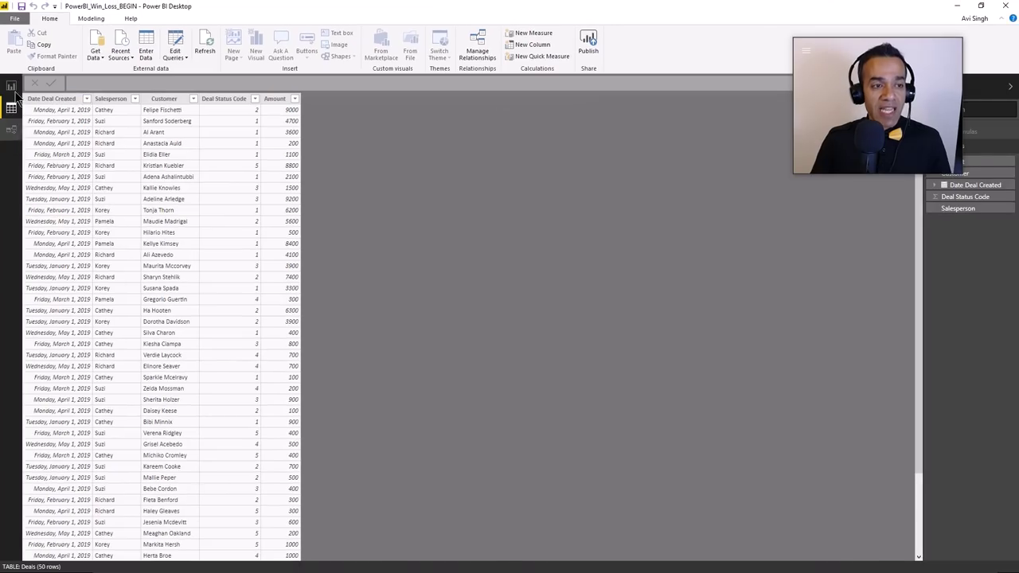
pyautogui.click(22, 40)
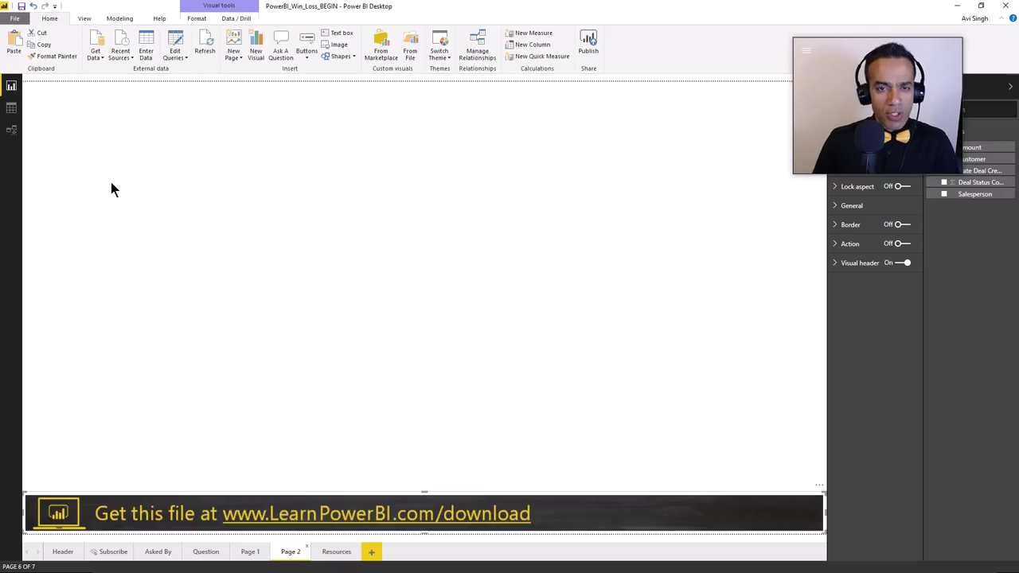
# - Open the Resources page and find the Ultimate Calendar Table playlist on the PowerBIPro YouTube channel
pyautogui.click(334, 551)
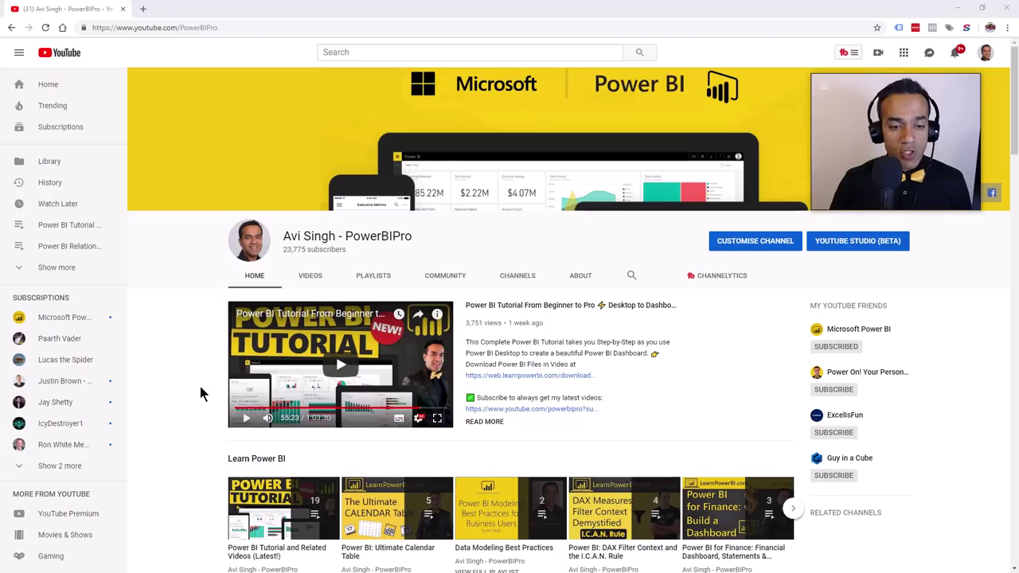
pyautogui.scroll(-2, 200, 379)
pyautogui.scroll(-1, 200, 378)
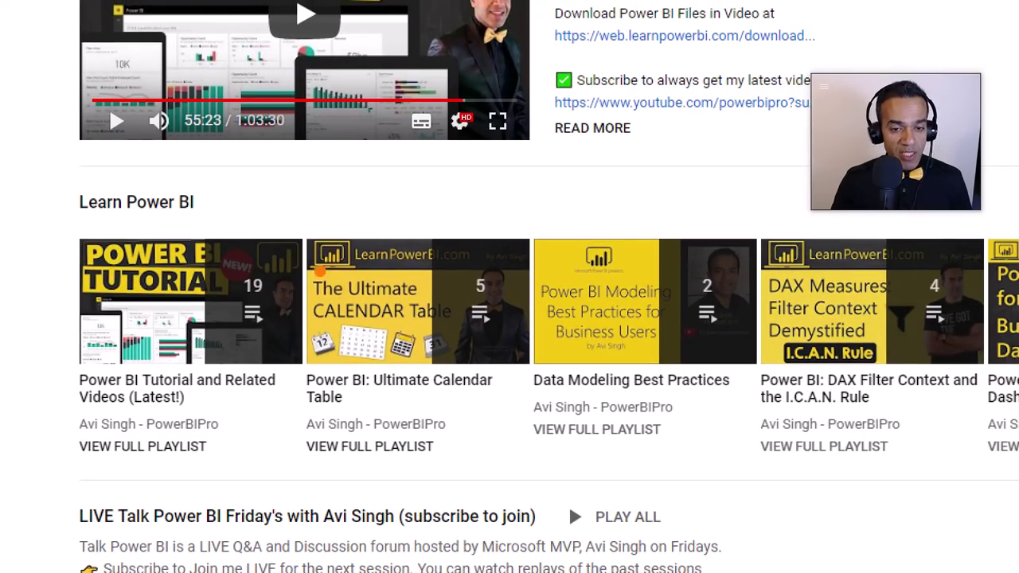
pyautogui.moveTo(292, 221); pyautogui.dragTo(529, 474)
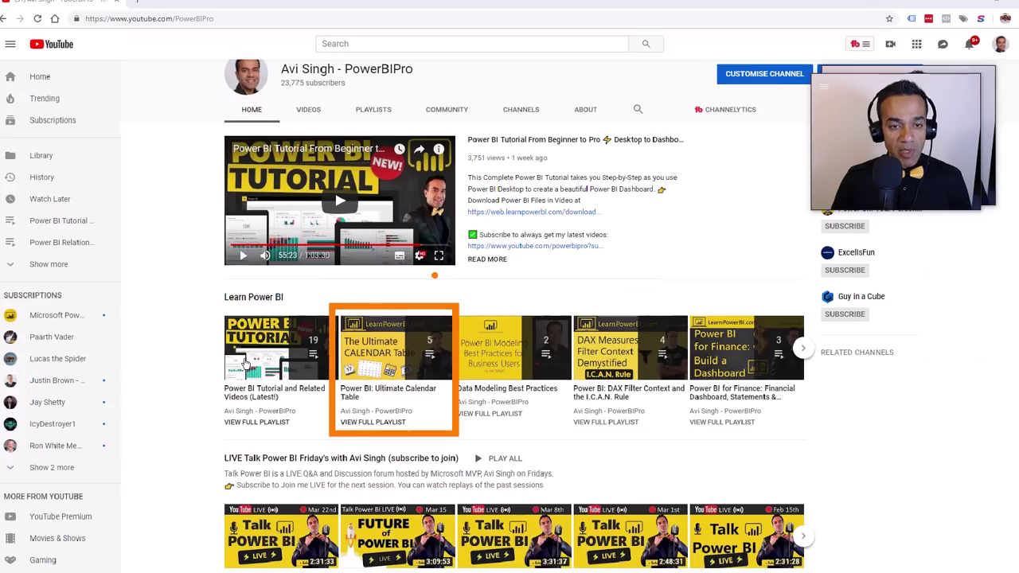
pyautogui.press('Escape')
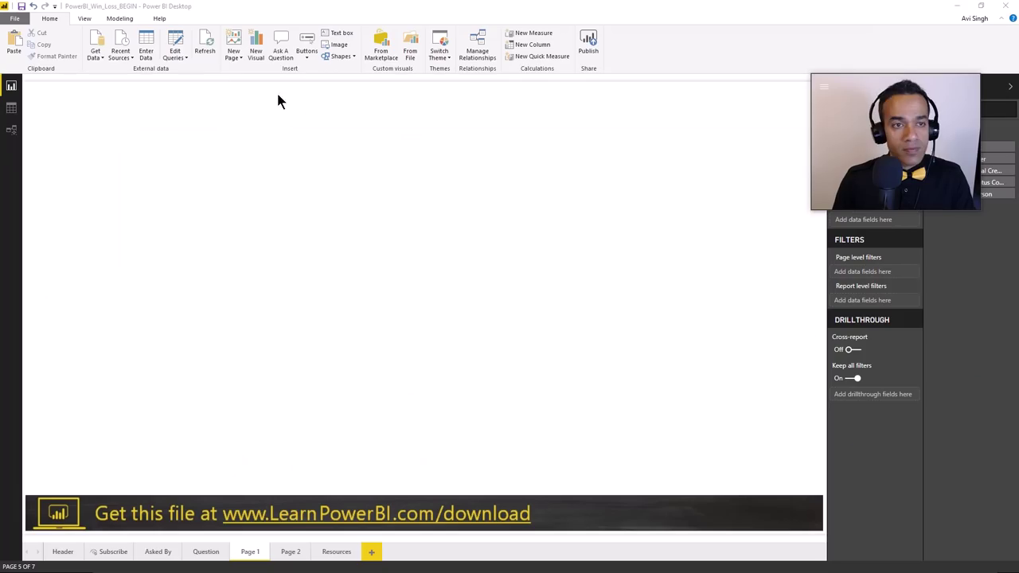
# - Load the _Formulas and Calendar queries from the Power Query Editor into the data model
pyautogui.click(176, 40)
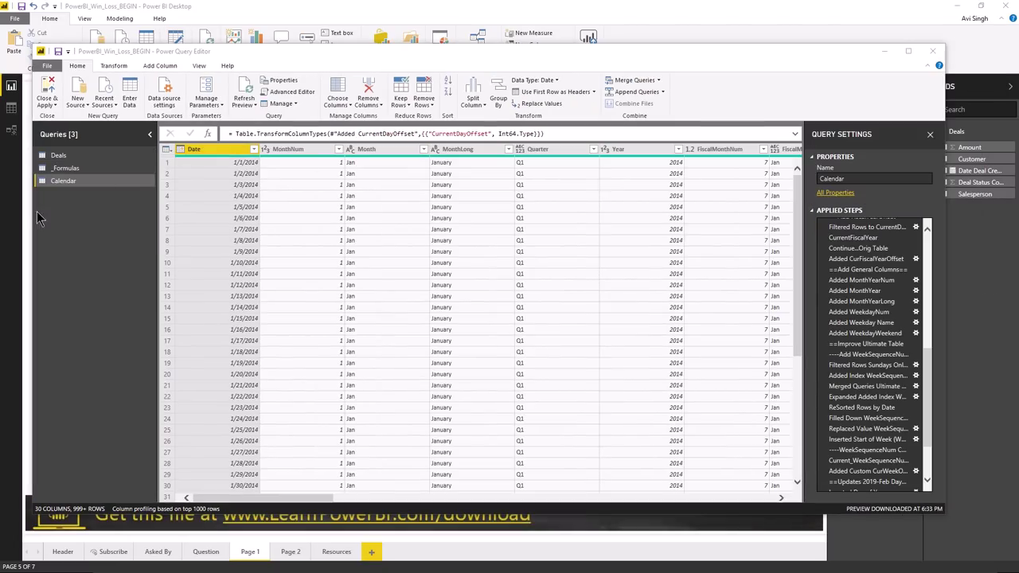
pyautogui.click(46, 87)
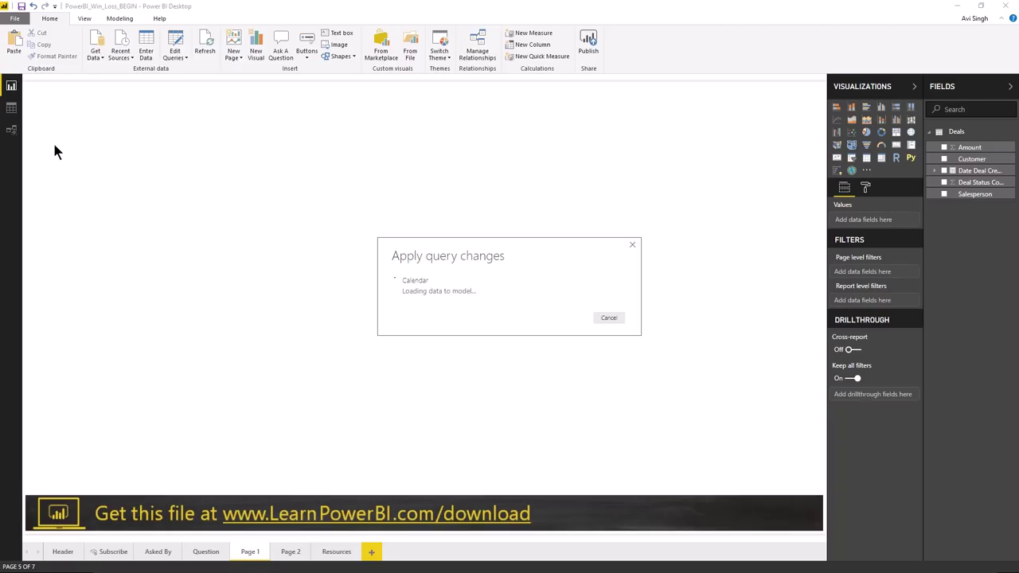
# - Check the _Formulas, Calendar and Deals tables in Model view, and view the report's Resources page
pyautogui.click(12, 132)
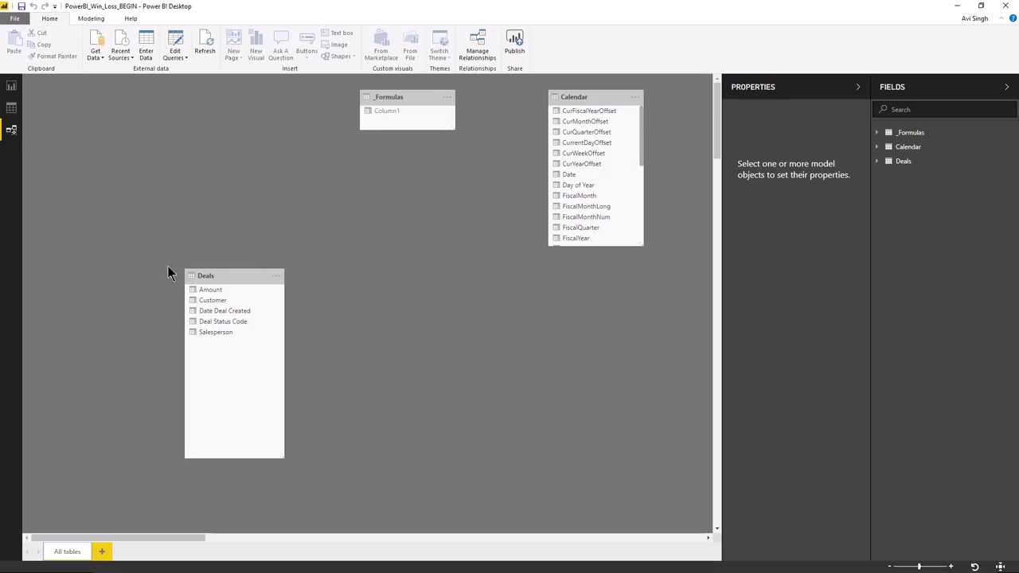
pyautogui.click(11, 86)
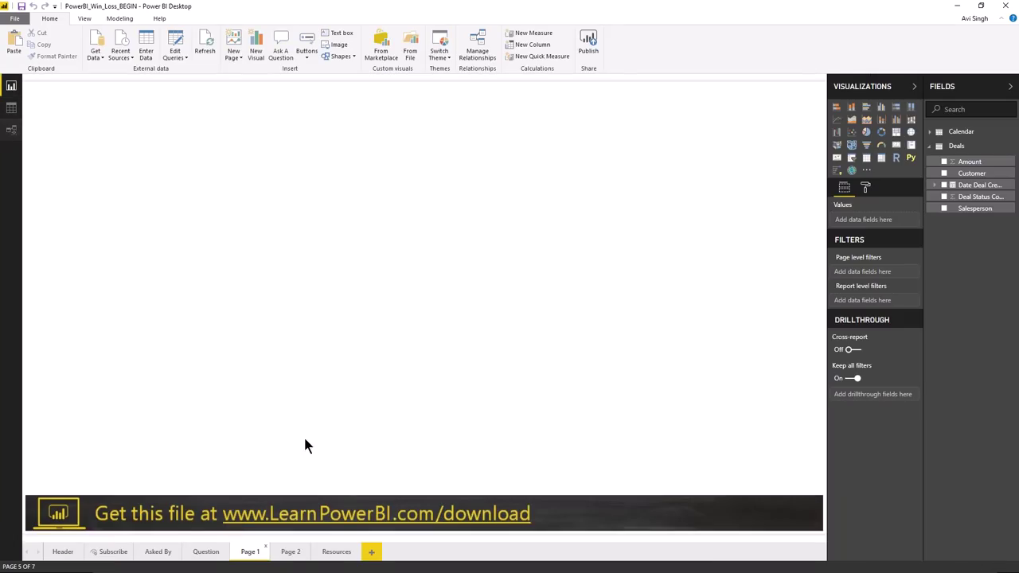
pyautogui.click(338, 551)
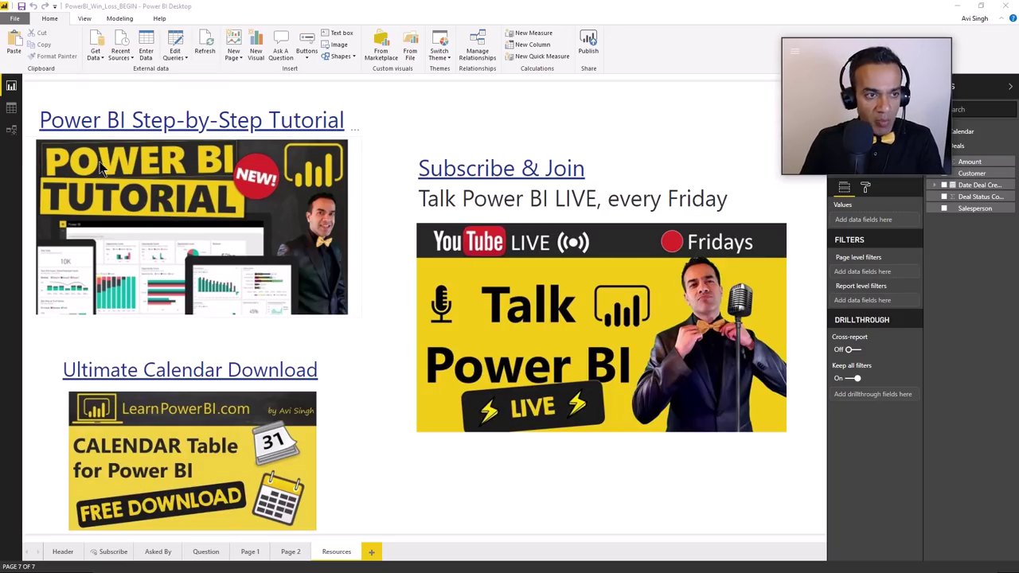
# - Arrange the model diagram with _Formulas and a shortened Calendar side by side at the top and Deals below them
pyautogui.click(13, 132)
pyautogui.moveTo(394, 96); pyautogui.dragTo(71, 96)
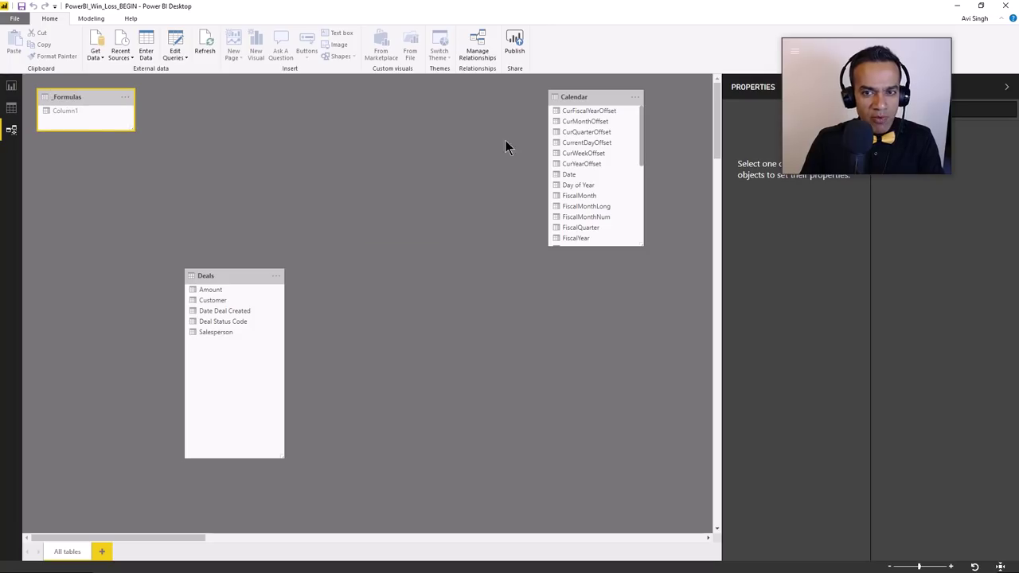
pyautogui.moveTo(589, 97); pyautogui.dragTo(217, 102)
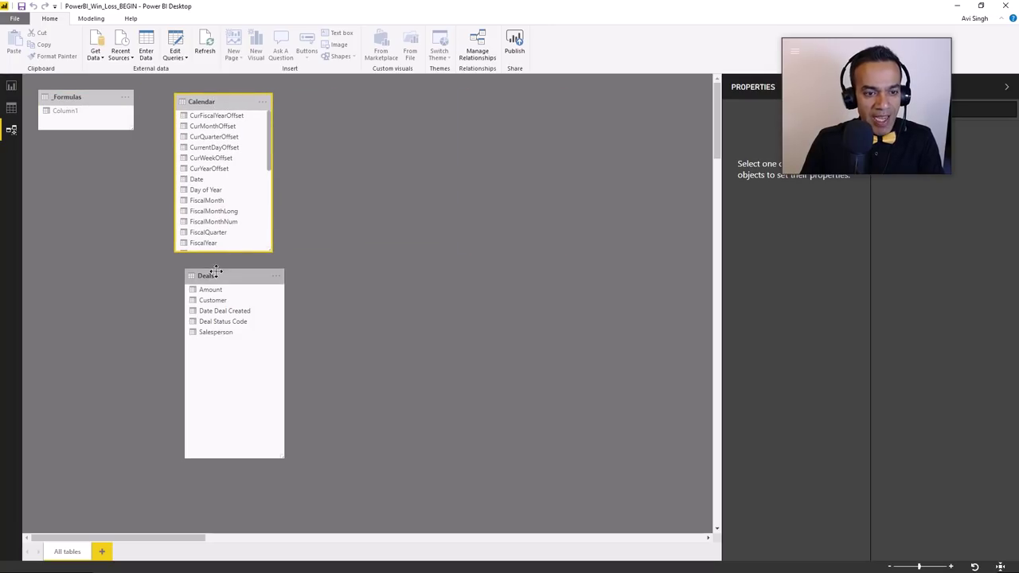
pyautogui.moveTo(212, 276); pyautogui.dragTo(332, 280)
pyautogui.moveTo(267, 248); pyautogui.dragTo(285, 174)
pyautogui.moveTo(358, 282); pyautogui.dragTo(347, 262)
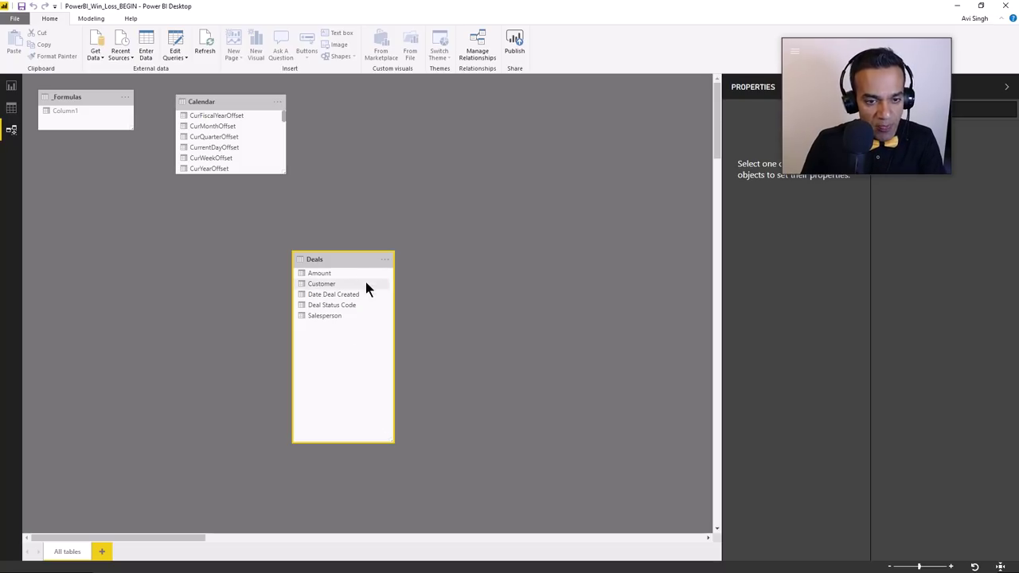
# - Create a relationship between Date Deal Created in Deals and Date in Calendar, resizing the Calendar table around it
pyautogui.moveTo(285, 173); pyautogui.dragTo(263, 299)
pyautogui.moveTo(330, 294); pyautogui.dragTo(209, 184)
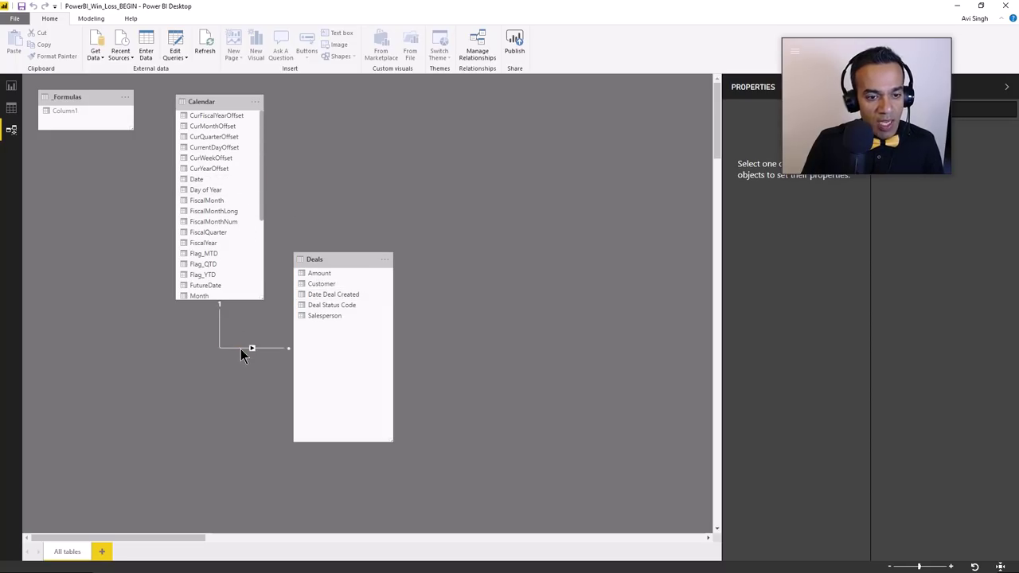
pyautogui.moveTo(262, 300); pyautogui.dragTo(273, 176)
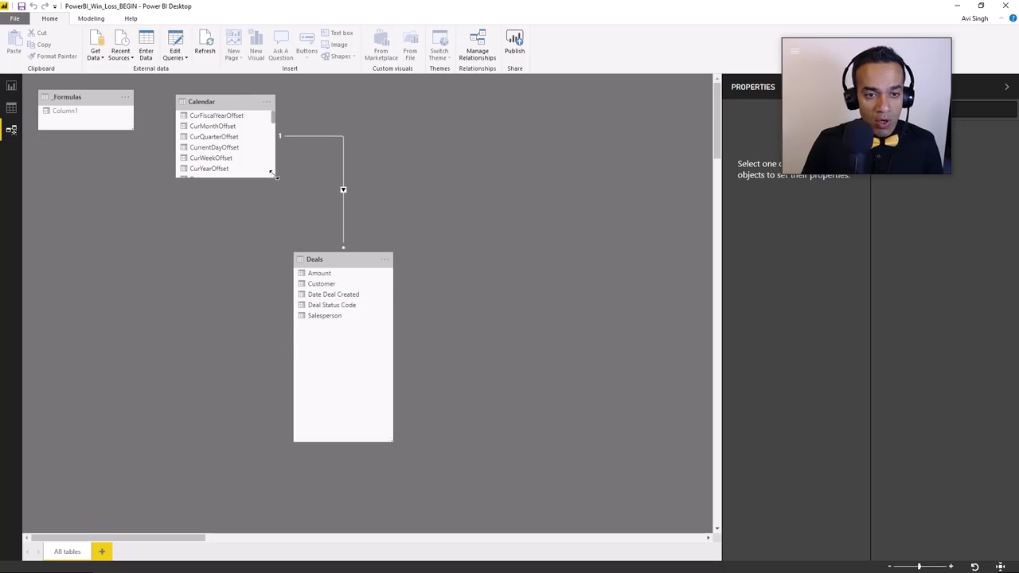
# - Shift the Deals table slightly left so it sits beneath the Calendar table in the diagram
pyautogui.moveTo(337, 259)
pyautogui.mouseDown()
pyautogui.moveTo(319, 265)
pyautogui.moveTo(337, 264)
pyautogui.mouseUp()
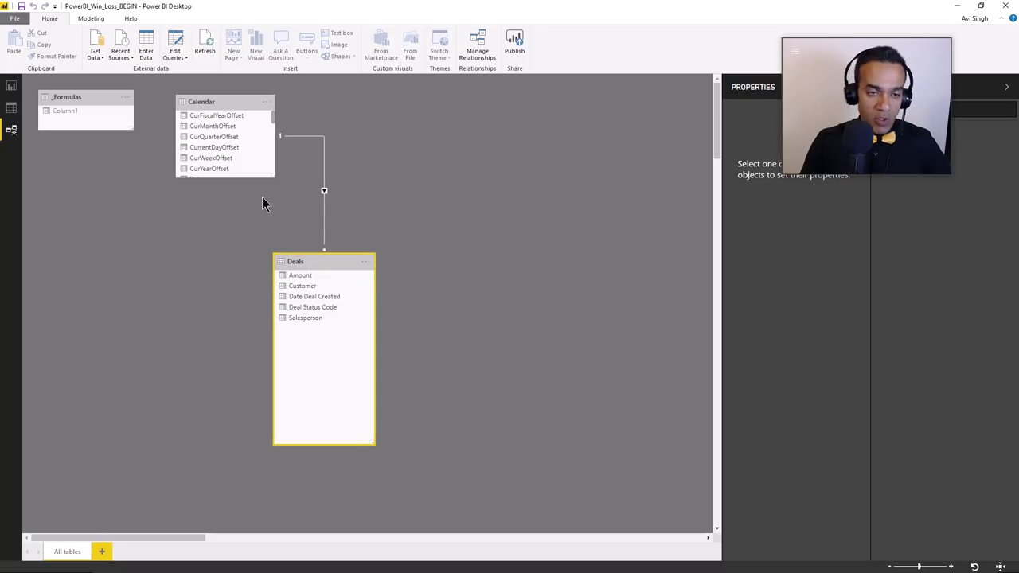
pyautogui.click(243, 115)
pyautogui.click(341, 264)
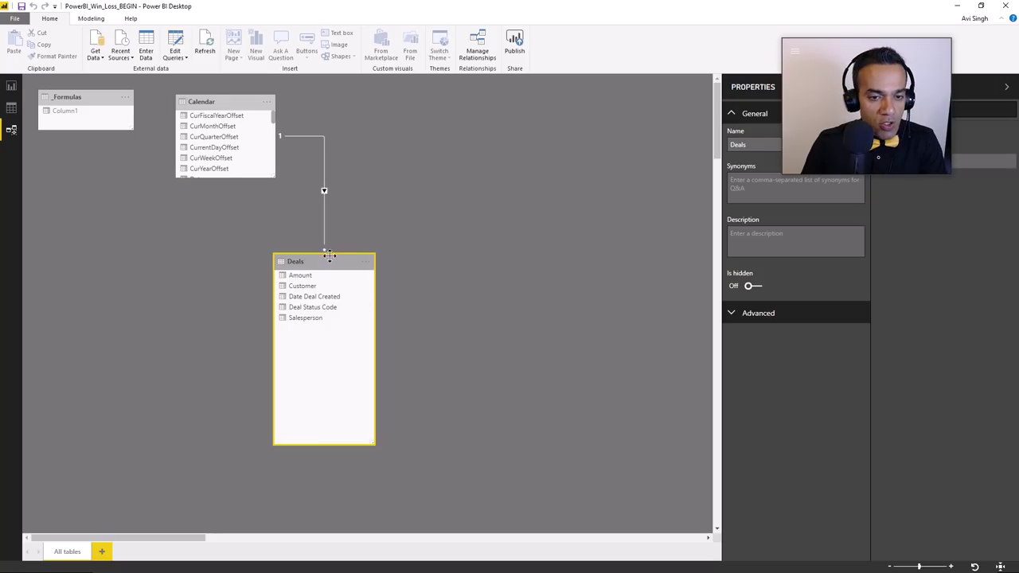
pyautogui.click(327, 263)
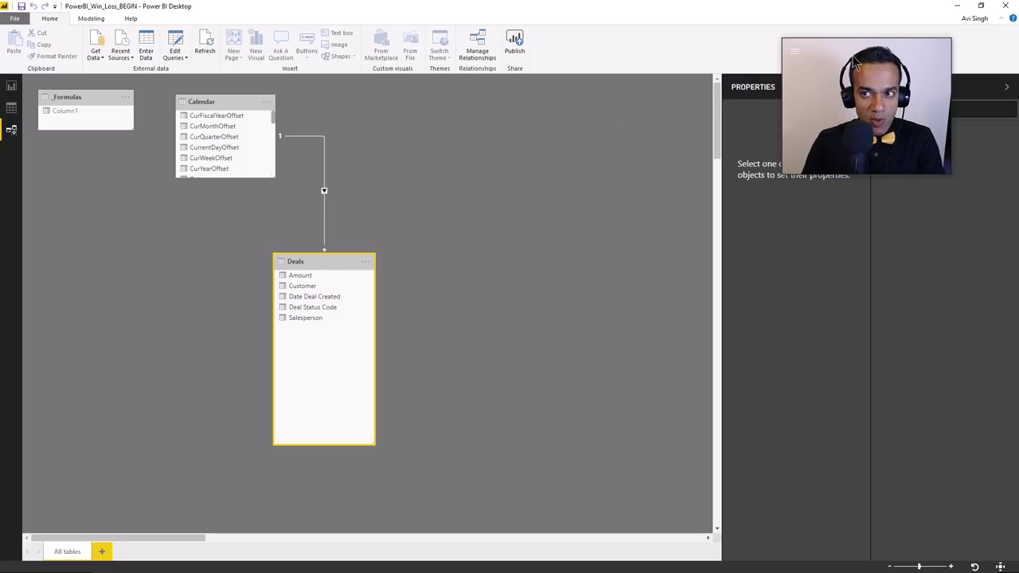
# - Examine the customer and deal status code columns of the Deals table in Data view
pyautogui.click(12, 110)
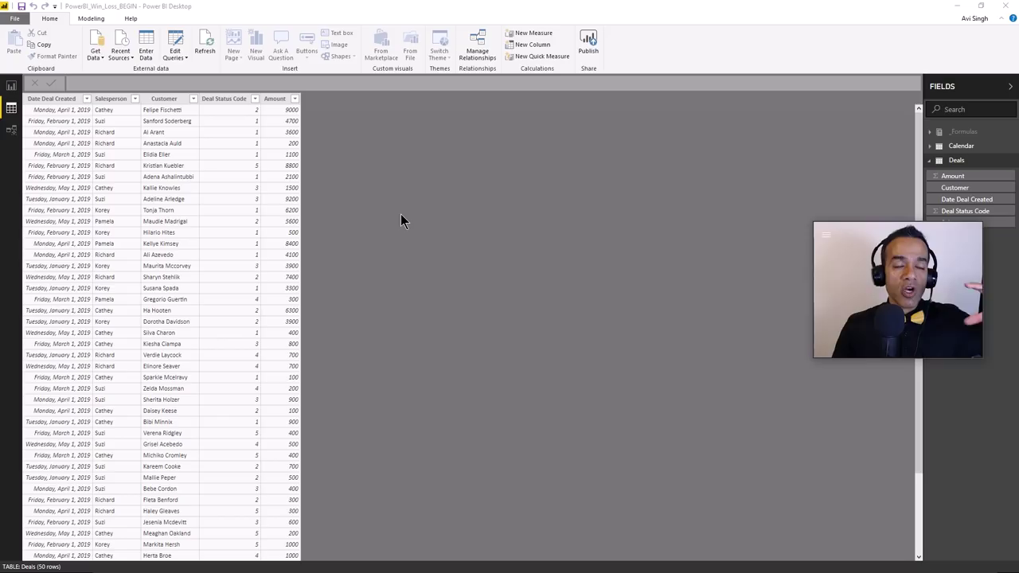
pyautogui.click(179, 99)
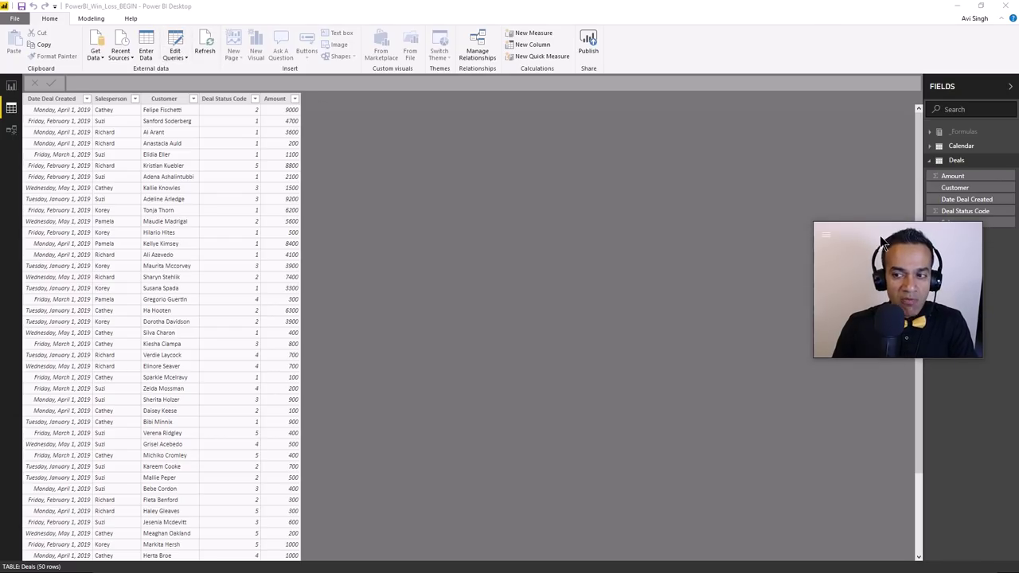
# - Open the Deals query in the Power Query Editor, move the editor aside and examine the Deals fields in Model view
pyautogui.click(176, 40)
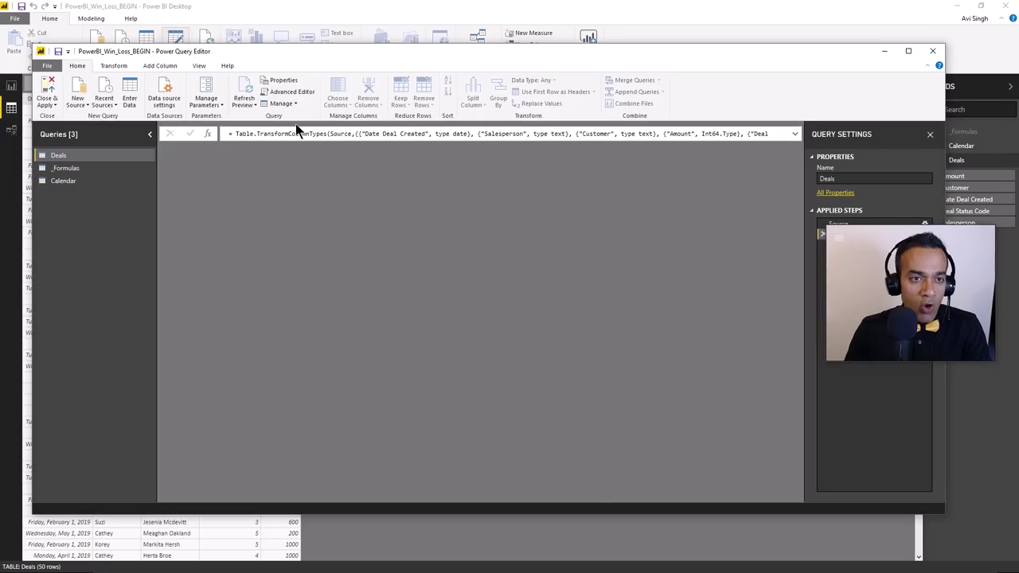
pyautogui.moveTo(299, 50); pyautogui.dragTo(1018, 132)
pyautogui.click(12, 132)
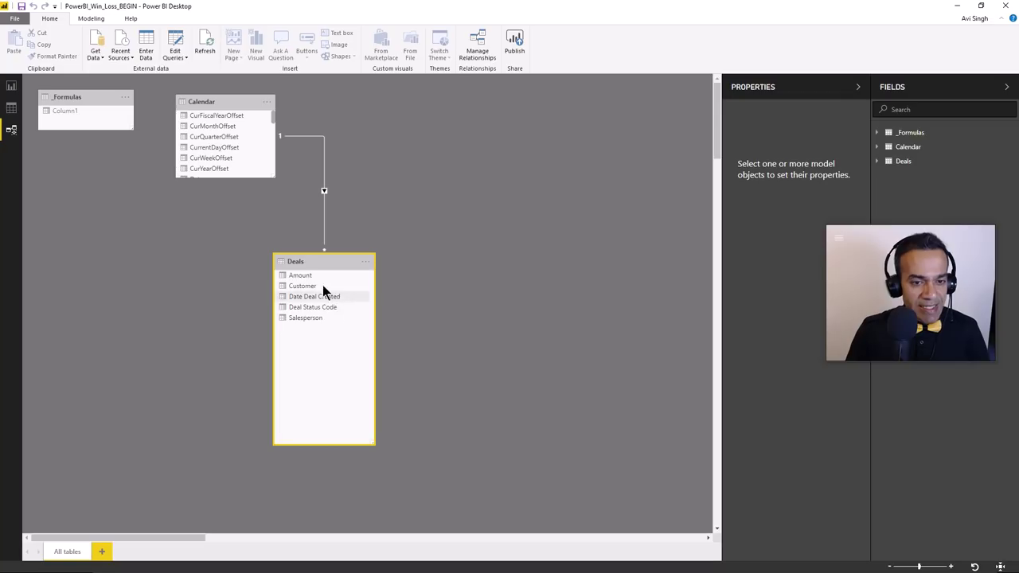
pyautogui.moveTo(343, 100); pyautogui.dragTo(425, 167)
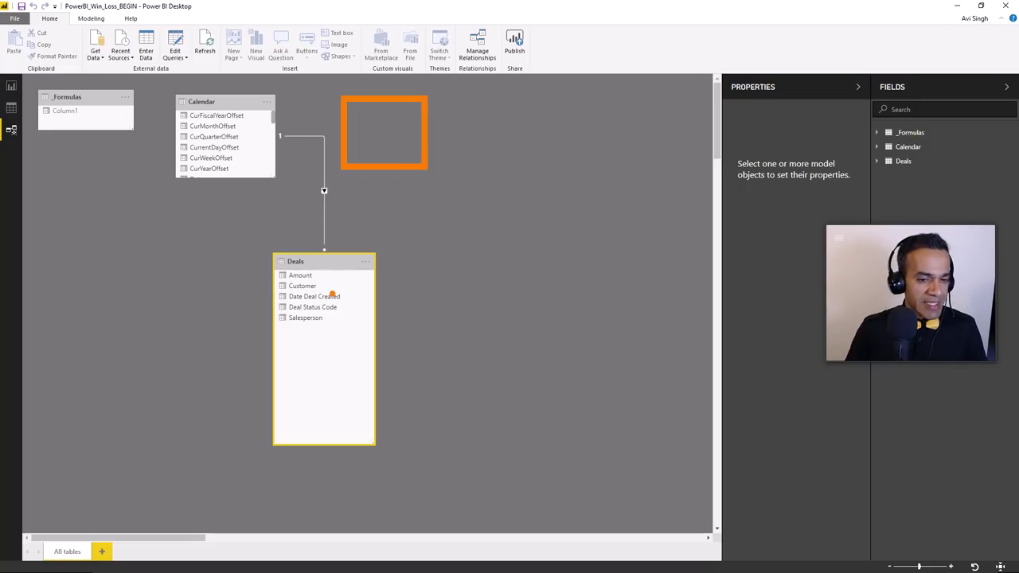
pyautogui.moveTo(340, 297); pyautogui.dragTo(399, 299)
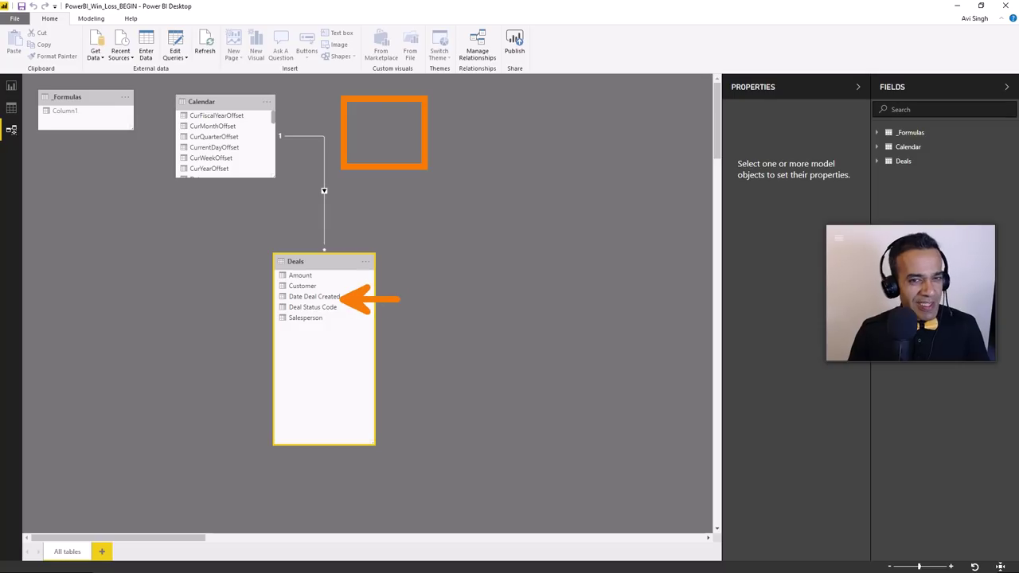
# - In the Power Query Editor, enter a table mapping Deal Status Code to Deal Status: 1 New, 2 Qualified, 3 Negotiation, 4 Closed Lost, 5 Closed Won
pyautogui.press('Escape')
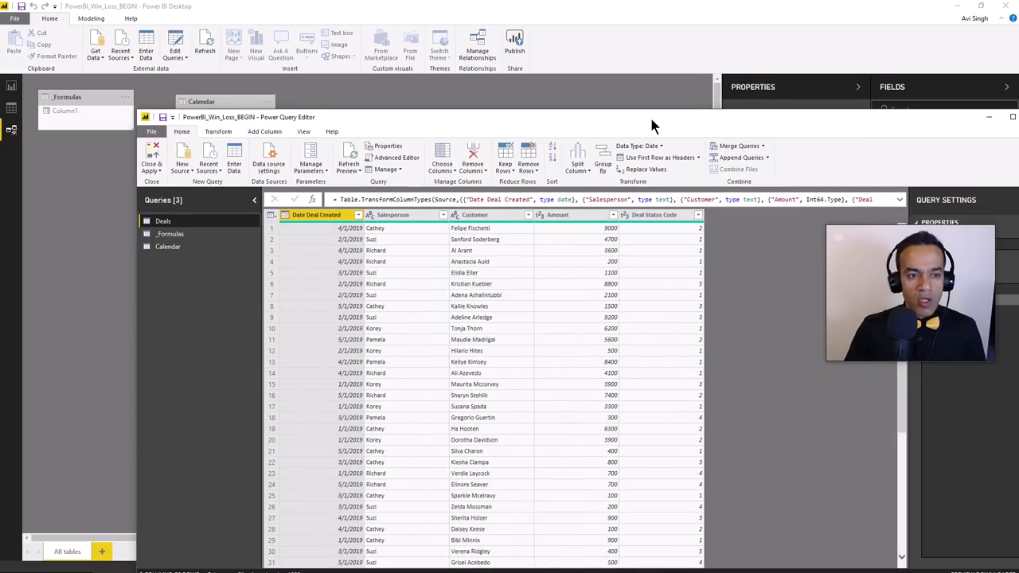
pyautogui.doubleClick(650, 114)
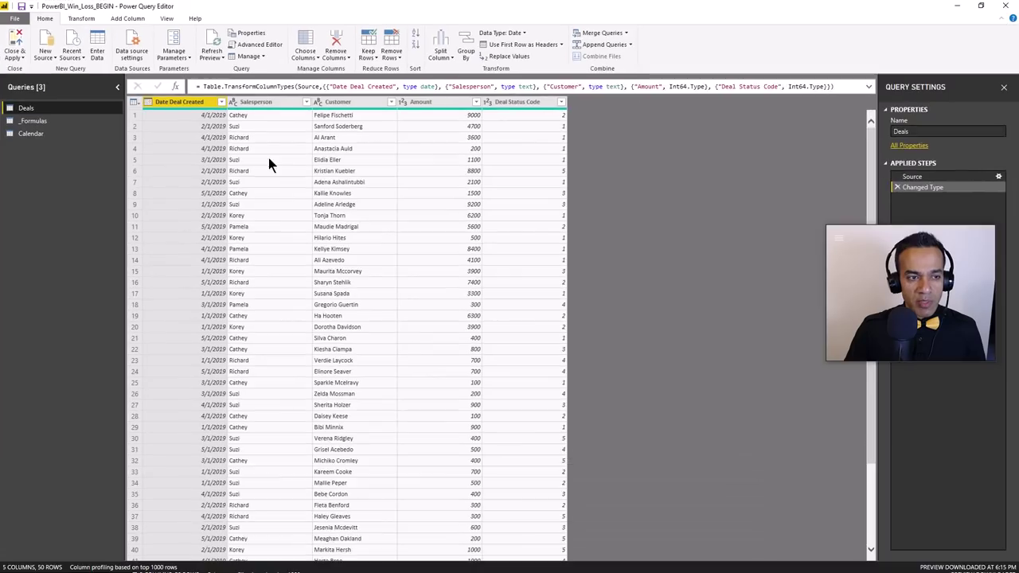
pyautogui.click(98, 52)
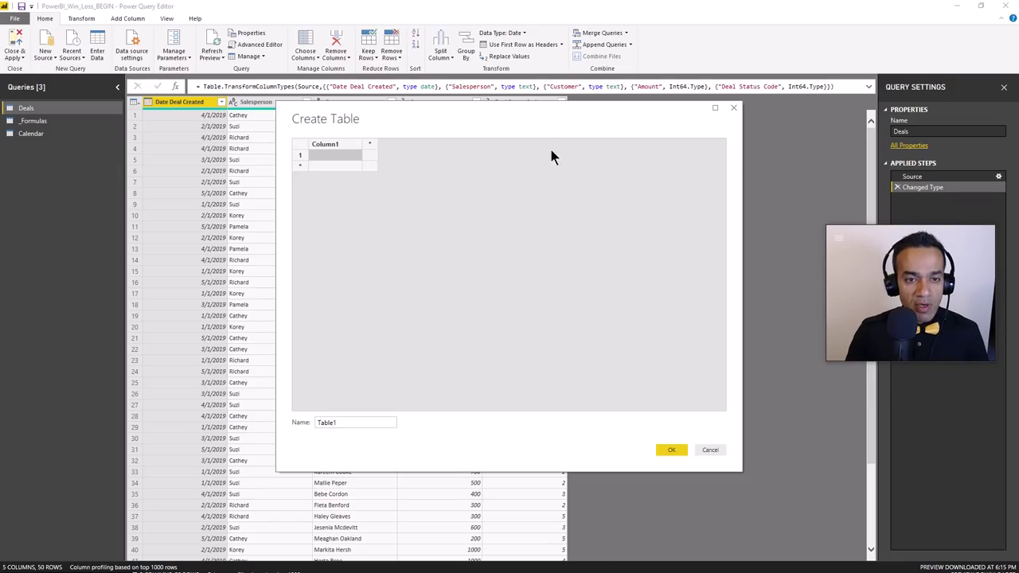
pyautogui.write('Deal Status Code\tDeal Status 1\tNew 2\tQualified 3\tNegotiation 4\tClosed Lost 5\tClosed Won')
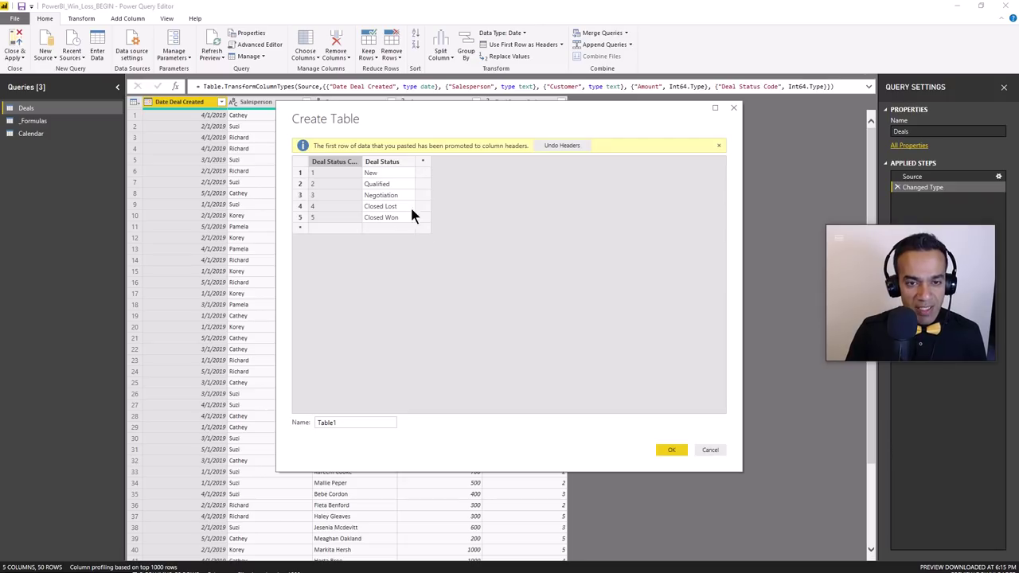
# - Name the new table Deal Status, create it and apply the query changes to the model
pyautogui.doubleClick(355, 422)
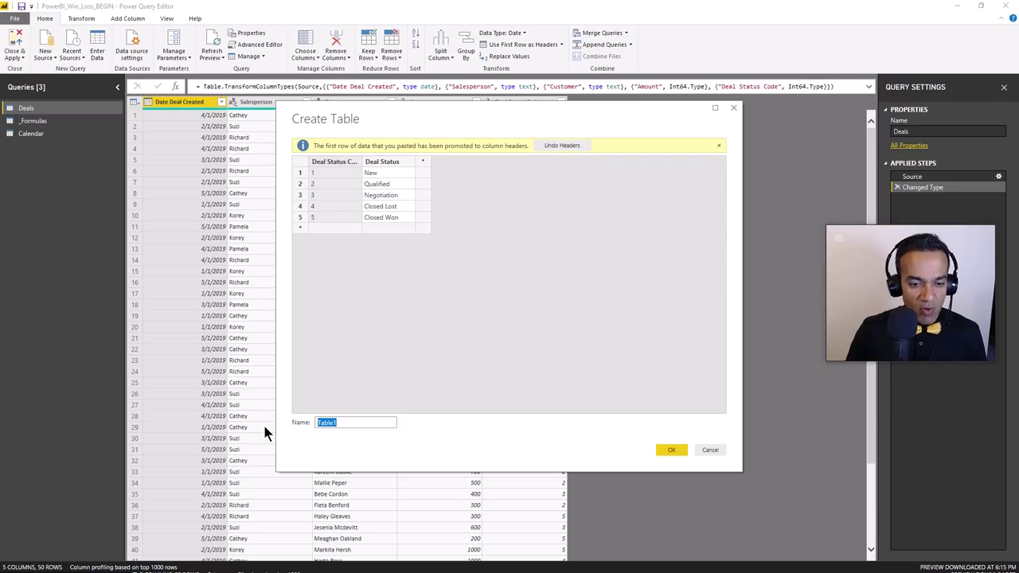
pyautogui.write('Deal Status')
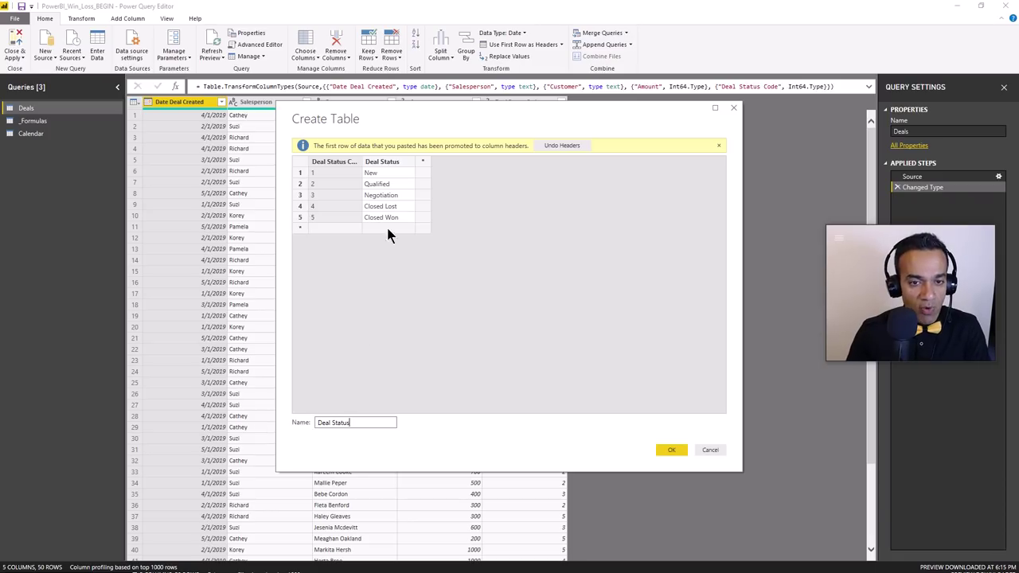
pyautogui.click(671, 451)
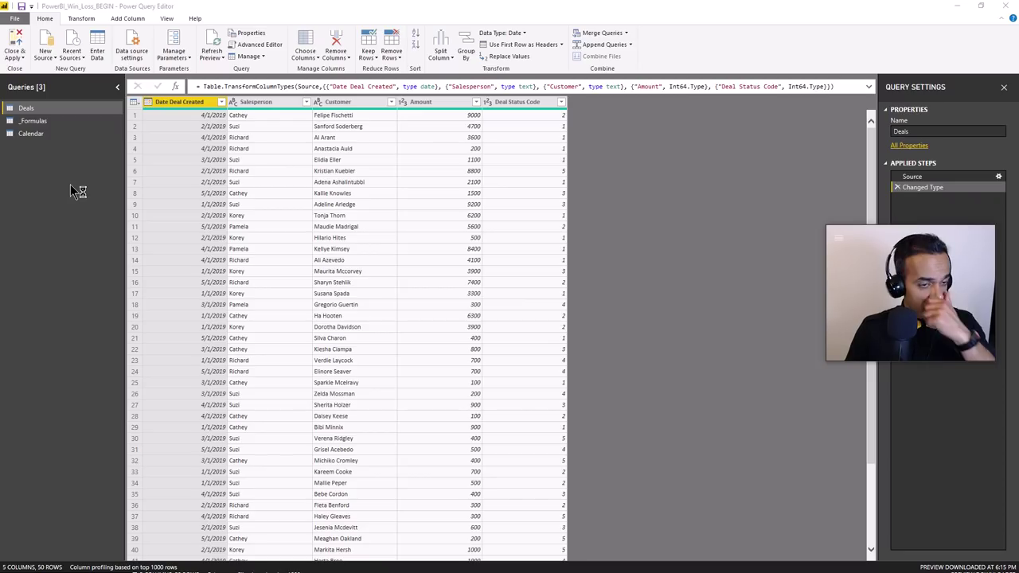
pyautogui.hotkey('ctrl', 'v')
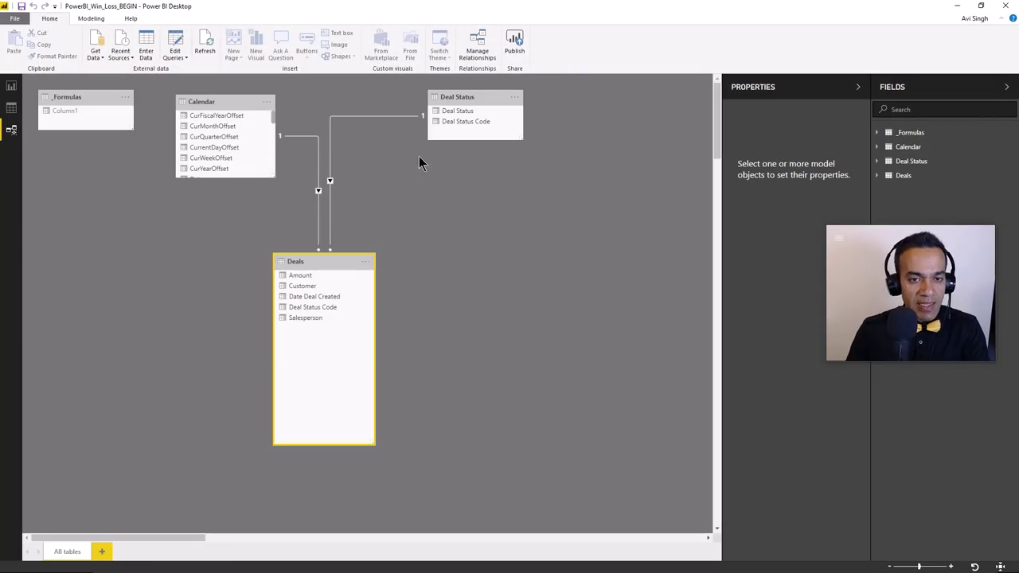
# - Move the Deal Status table next to Calendar in the model diagram and enlarge its box
pyautogui.moveTo(473, 94); pyautogui.dragTo(391, 102)
pyautogui.moveTo(436, 144); pyautogui.dragTo(446, 174)
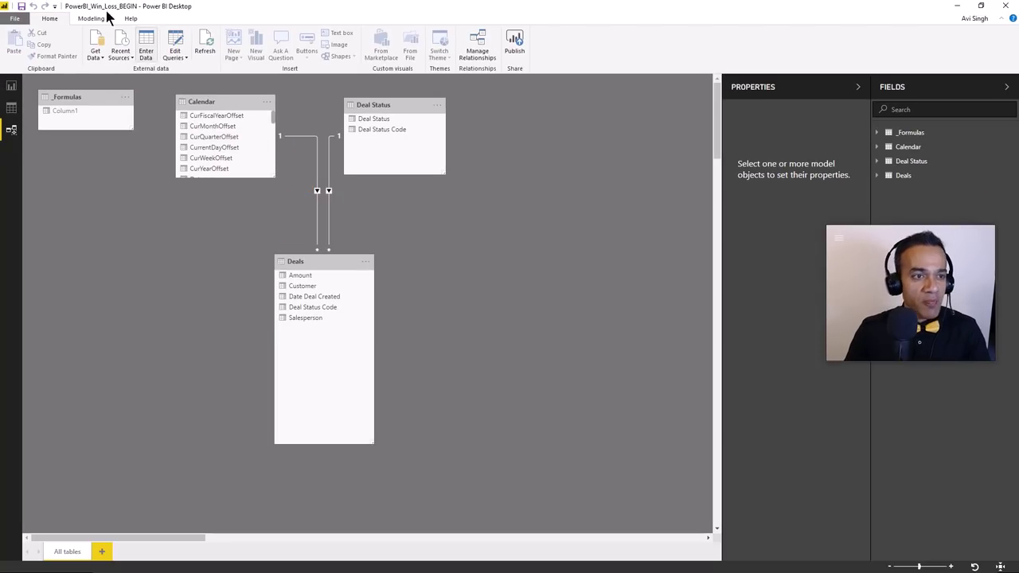
# - Switch to Report view, look at the Resources page and return to the blank Page 1
pyautogui.click(12, 86)
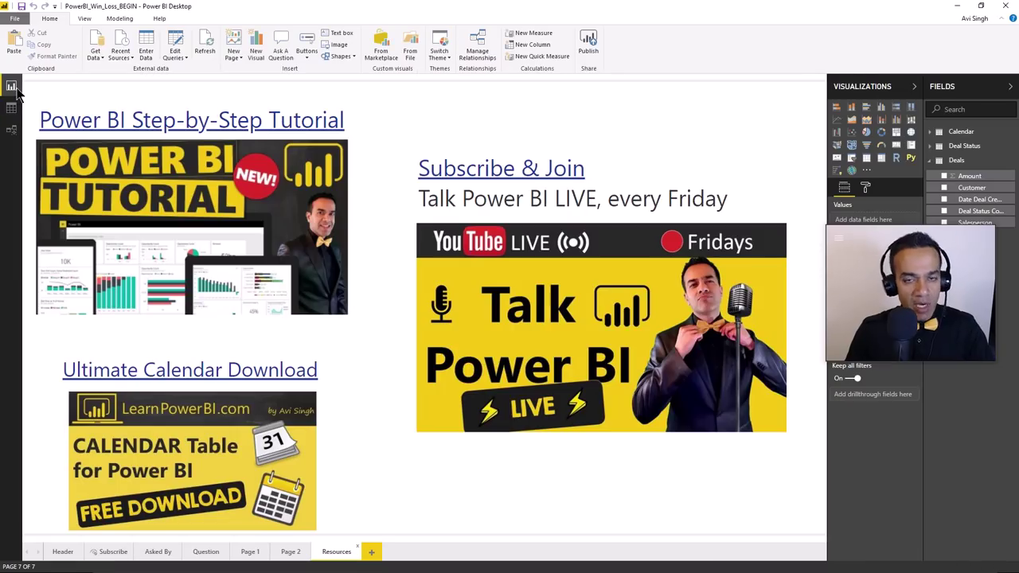
pyautogui.click(11, 129)
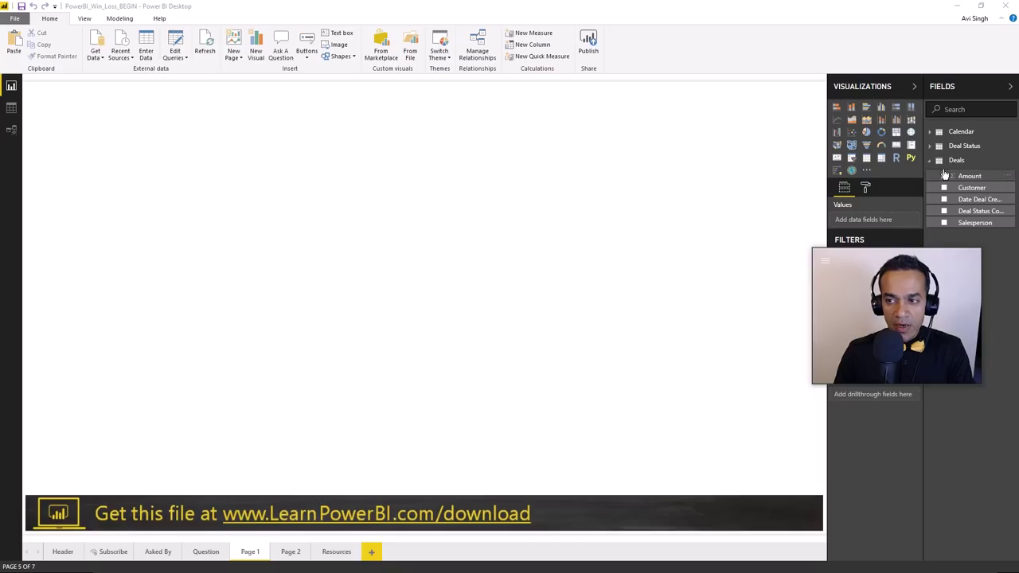
pyautogui.moveTo(966, 197)
pyautogui.mouseDown()
pyautogui.moveTo(496, 212)
pyautogui.moveTo(828, 291)
pyautogui.mouseUp()
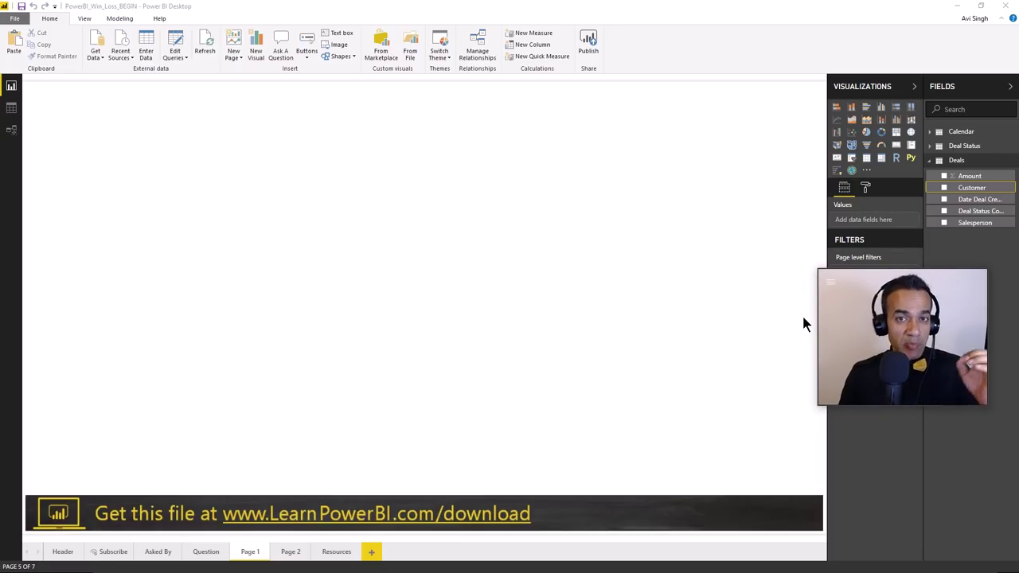
pyautogui.click(336, 552)
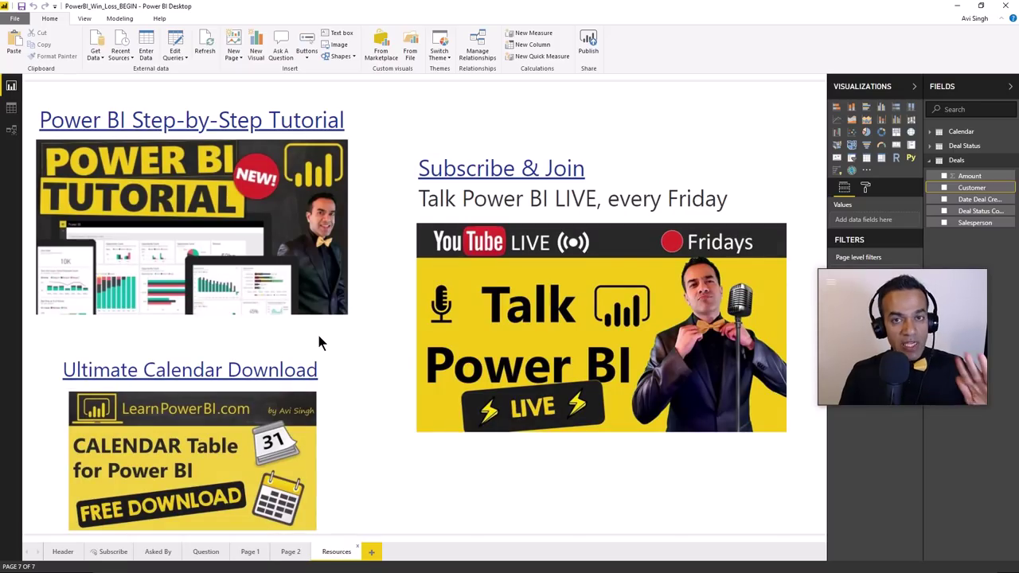
pyautogui.click(250, 551)
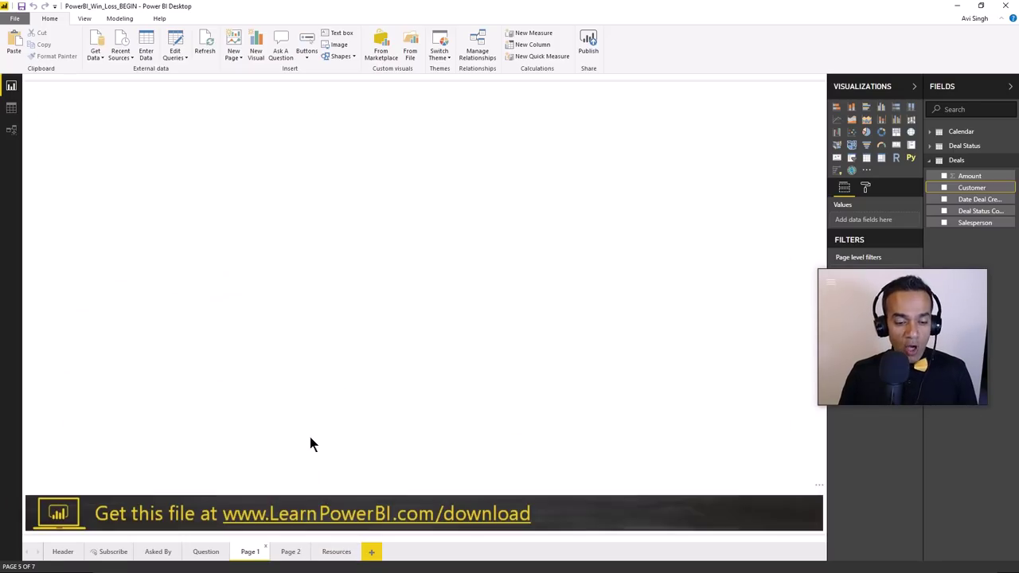
# - Create the measure Deal Count = COUNTROWS(Deals) and set its home table to _Formulas
pyautogui.click(980, 200)
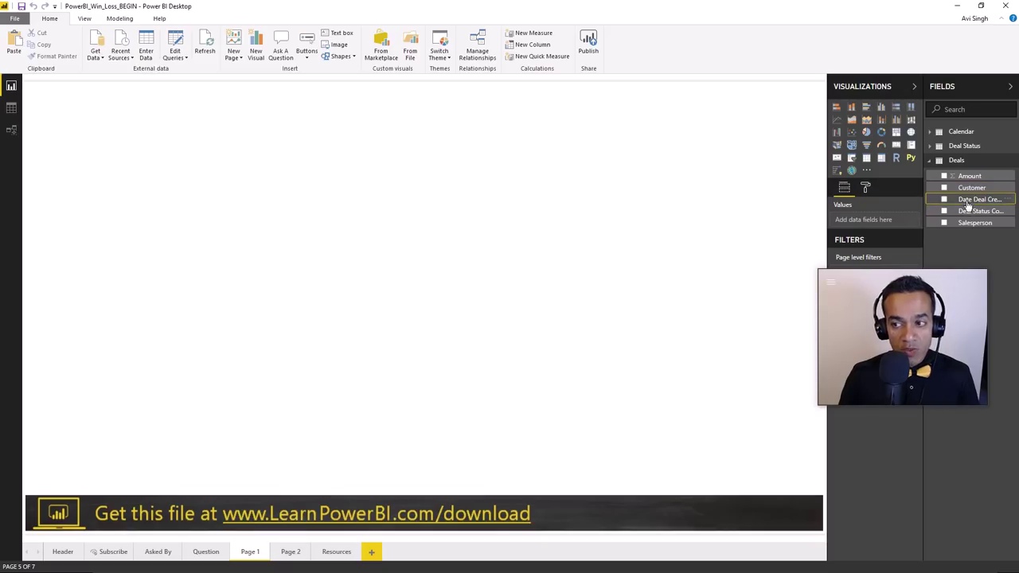
pyautogui.click(119, 20)
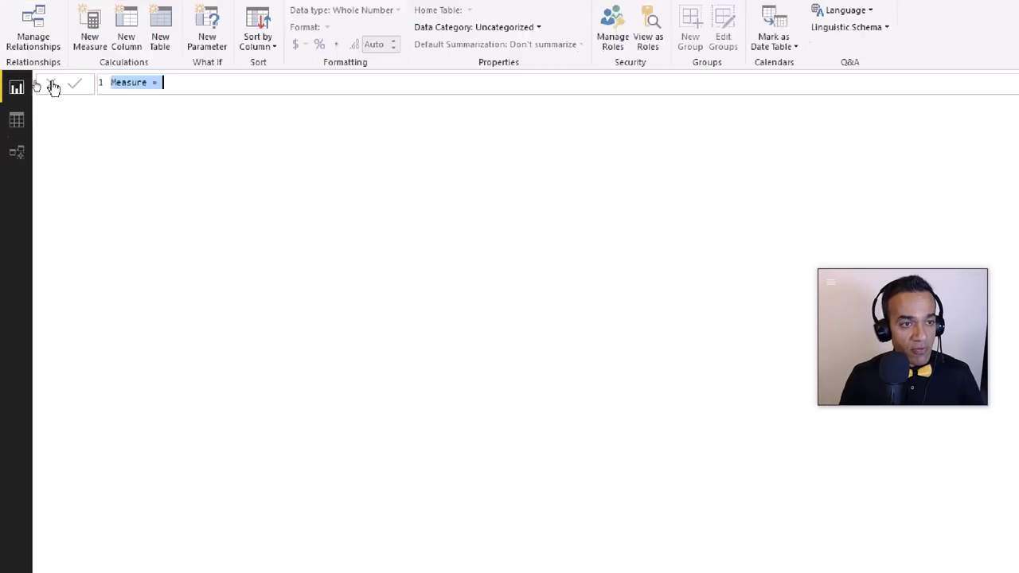
pyautogui.write('Deal ')
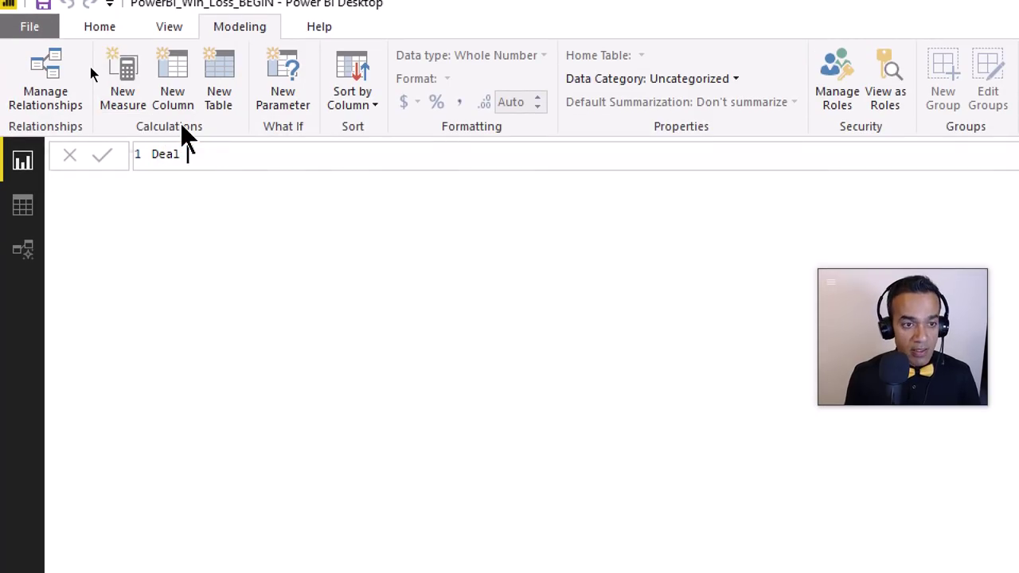
pyautogui.write('Count = COU')
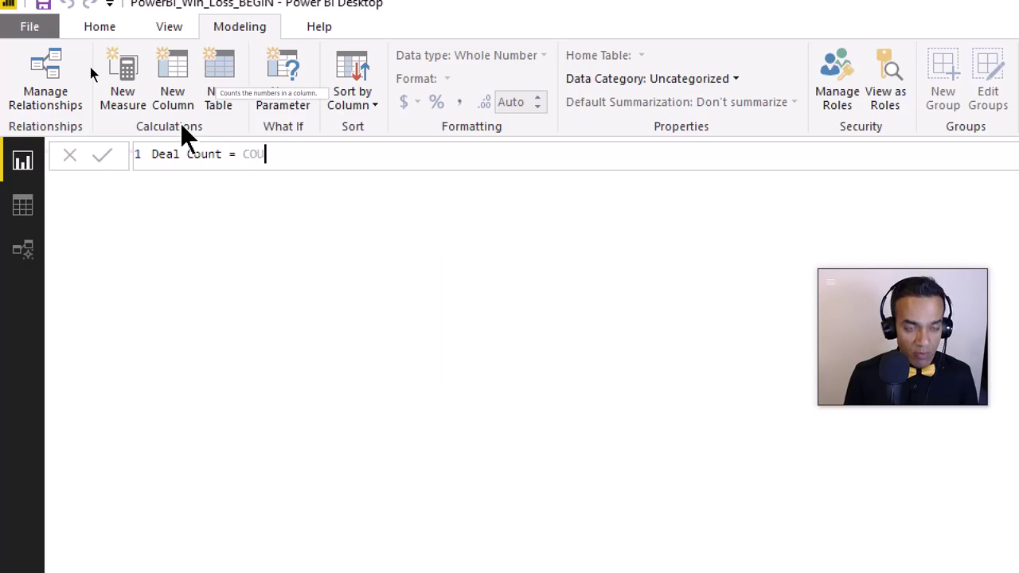
pyautogui.write('NTROWS(')
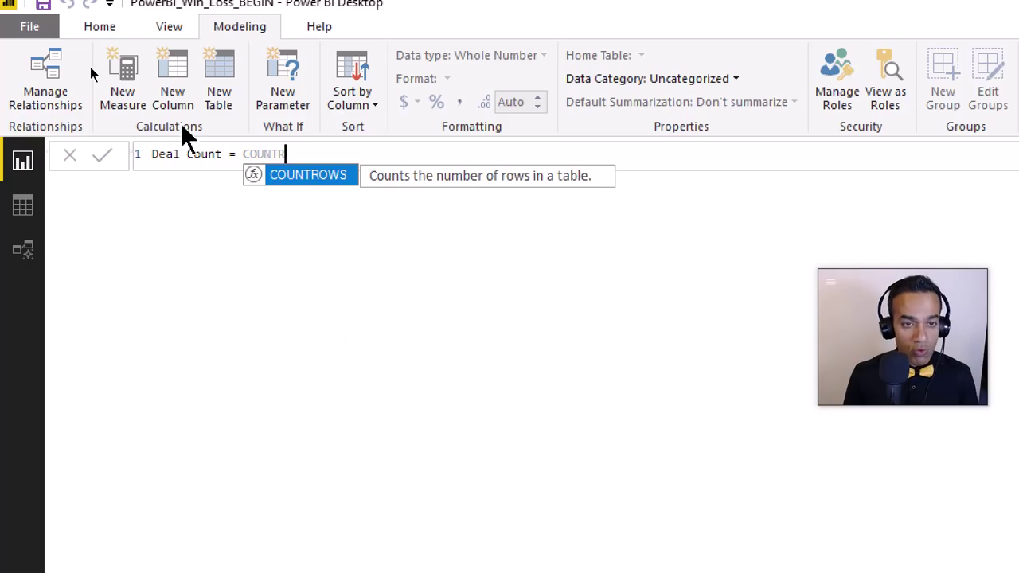
pyautogui.write('Deal')
pyautogui.press('Down')
pyautogui.press('Tab')
pyautogui.write(')')
pyautogui.press('Return')
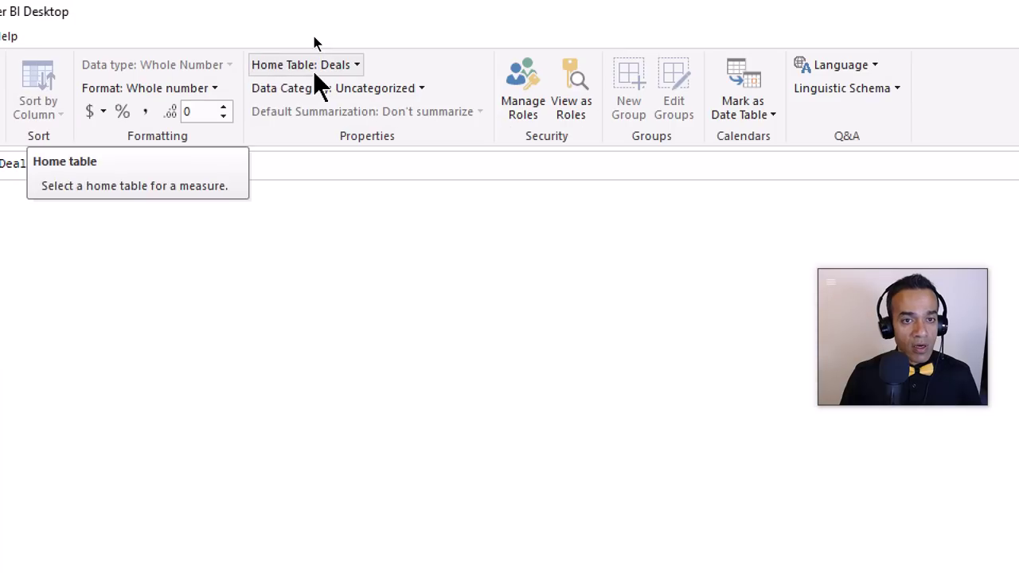
pyautogui.click(313, 35)
pyautogui.click(317, 94)
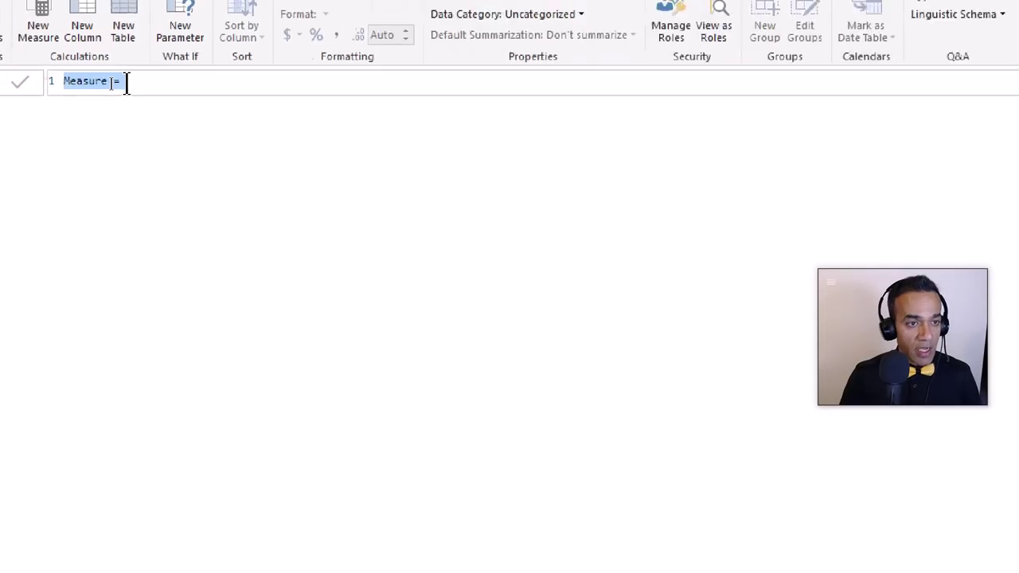
# - Create the measure Deal Amount = SUM(Deals[Amount]) in the _Formulas table
pyautogui.write('Deal')
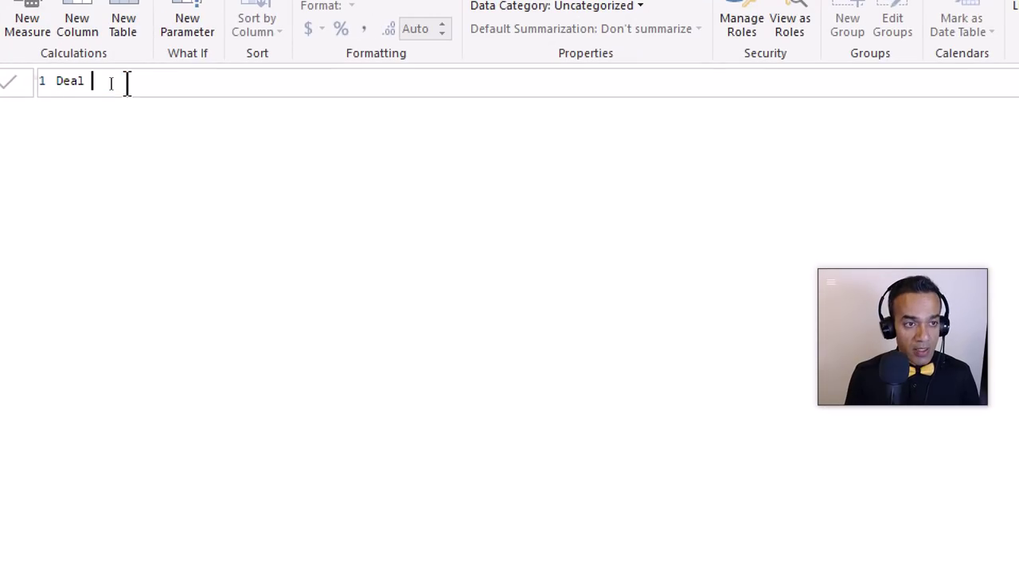
pyautogui.write(' Amount = SUM(Am')
pyautogui.press('Tab')
pyautogui.write(')')
pyautogui.press('Return')
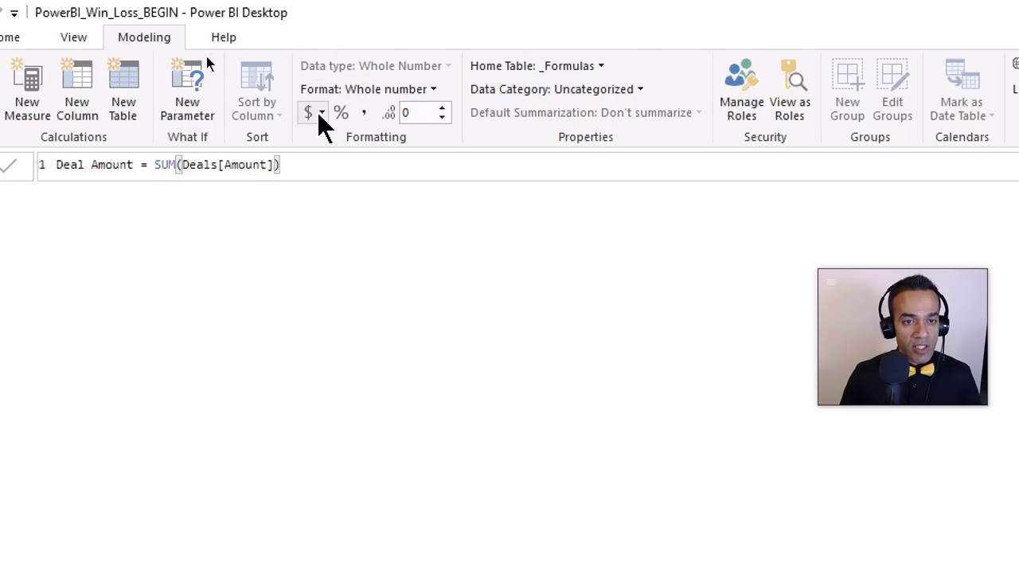
# - Format the Deal Amount measure as $ English (United States) currency with 0 decimal places
pyautogui.click(322, 112)
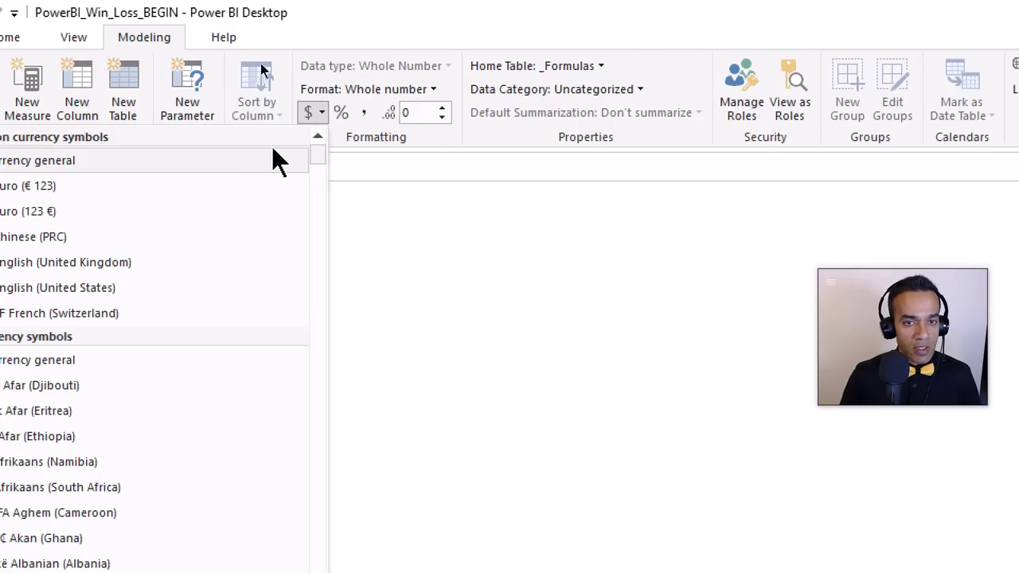
pyautogui.click(232, 164)
pyautogui.click(441, 108)
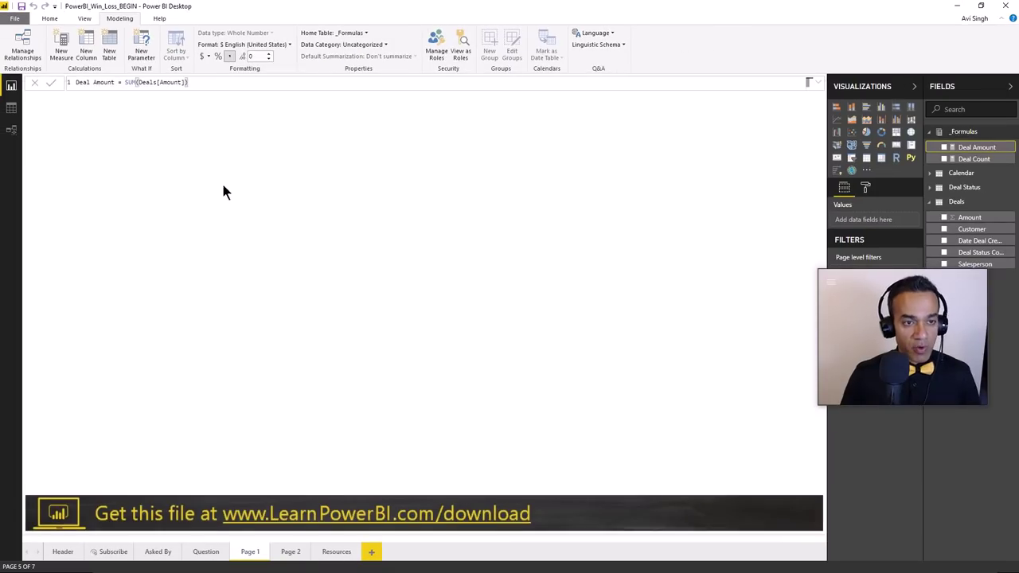
# - Add a table visual to Page 1 showing Deal Count followed by Deal Amount
pyautogui.click(189, 200)
pyautogui.moveTo(977, 148); pyautogui.dragTo(452, 199)
pyautogui.moveTo(974, 159); pyautogui.dragTo(788, 171)
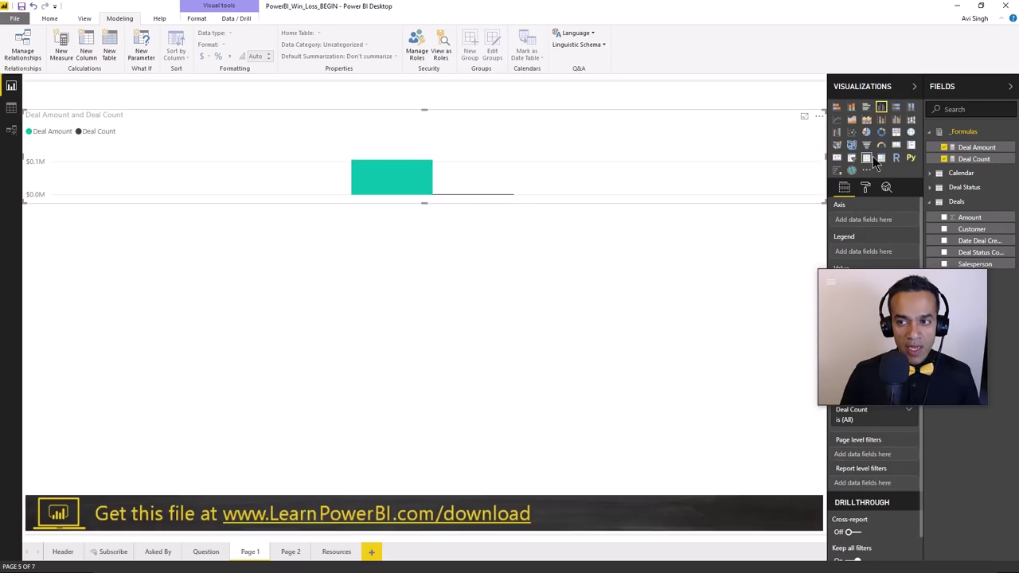
pyautogui.click(867, 158)
pyautogui.moveTo(875, 234); pyautogui.dragTo(880, 213)
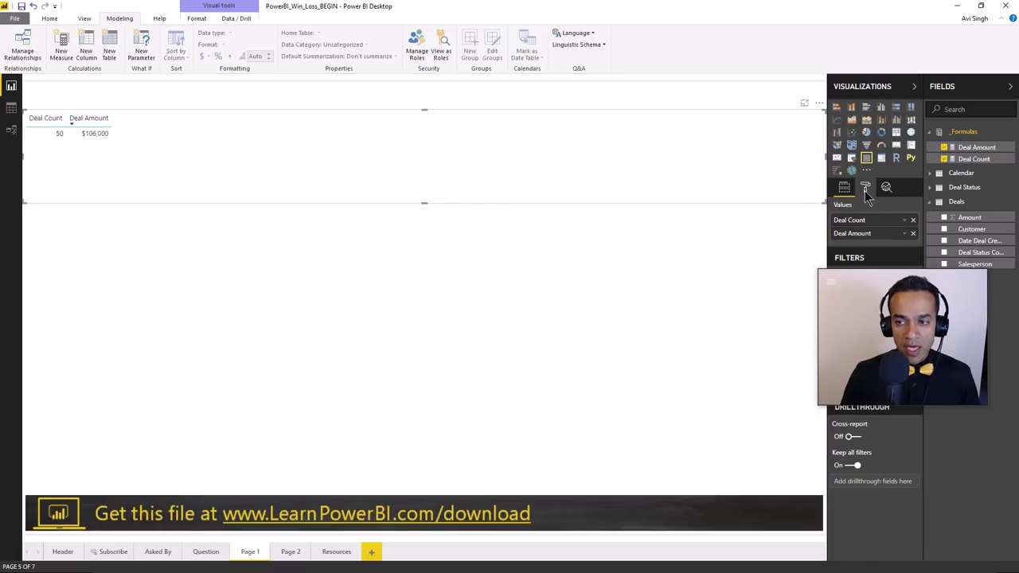
# - Set the grid text size of the table visual to 12
pyautogui.click(865, 187)
pyautogui.click(863, 207)
pyautogui.write('size')
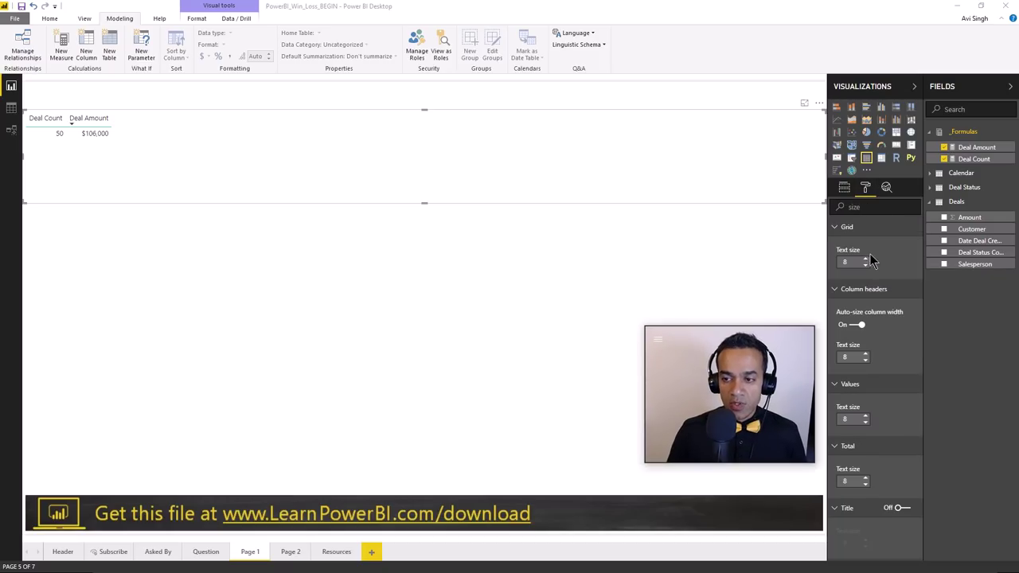
pyautogui.doubleClick(866, 261)
pyautogui.click(865, 260)
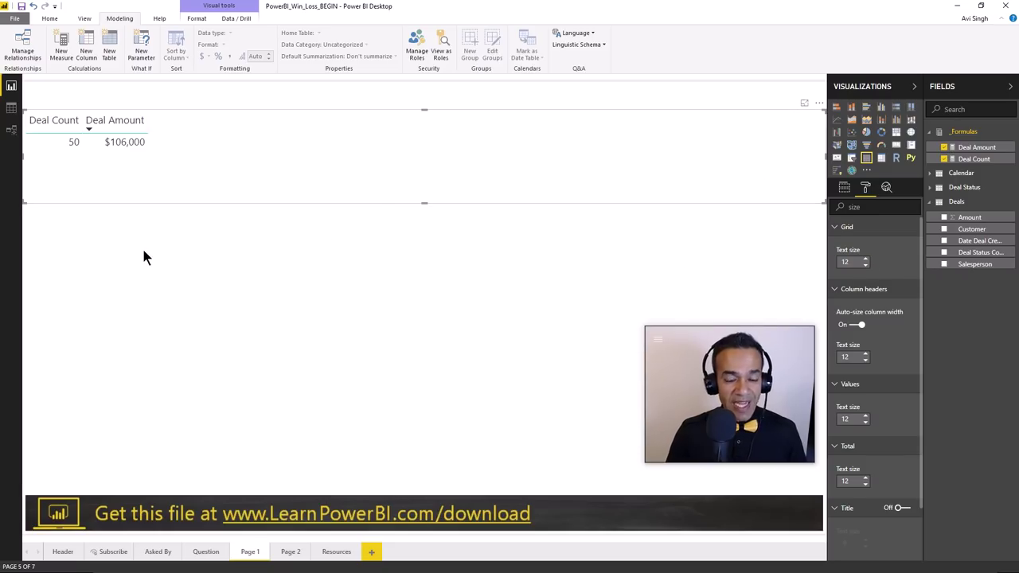
# - Add Deal Status from the Deal Status table as the visual's first column and resize the visual to show all its rows
pyautogui.click(11, 129)
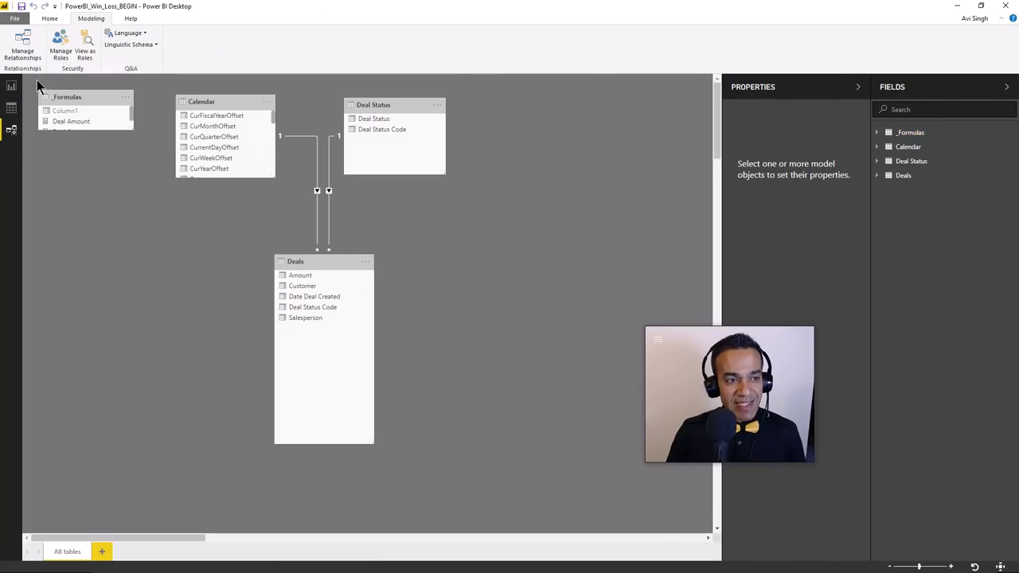
pyautogui.click(12, 85)
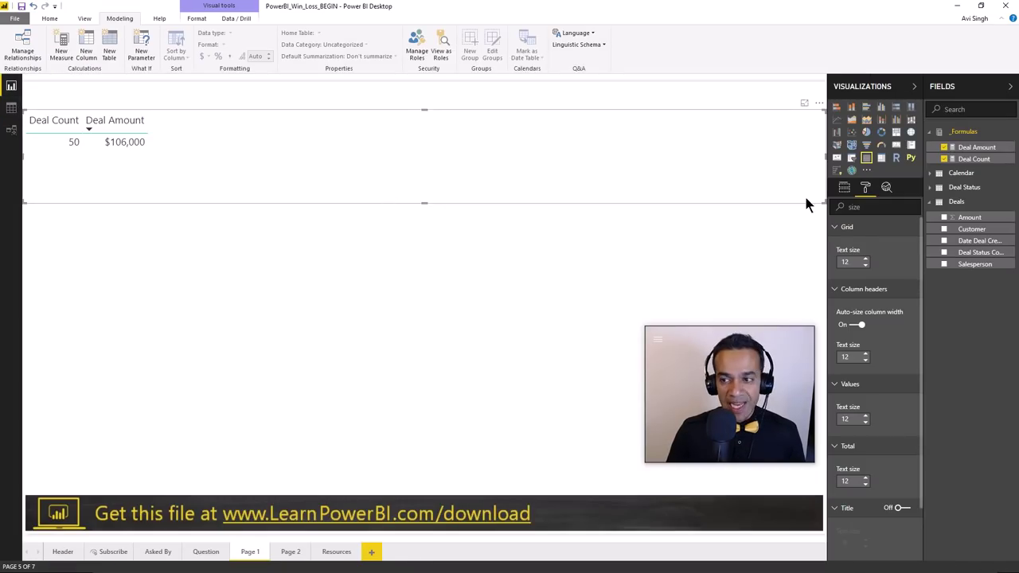
pyautogui.click(930, 188)
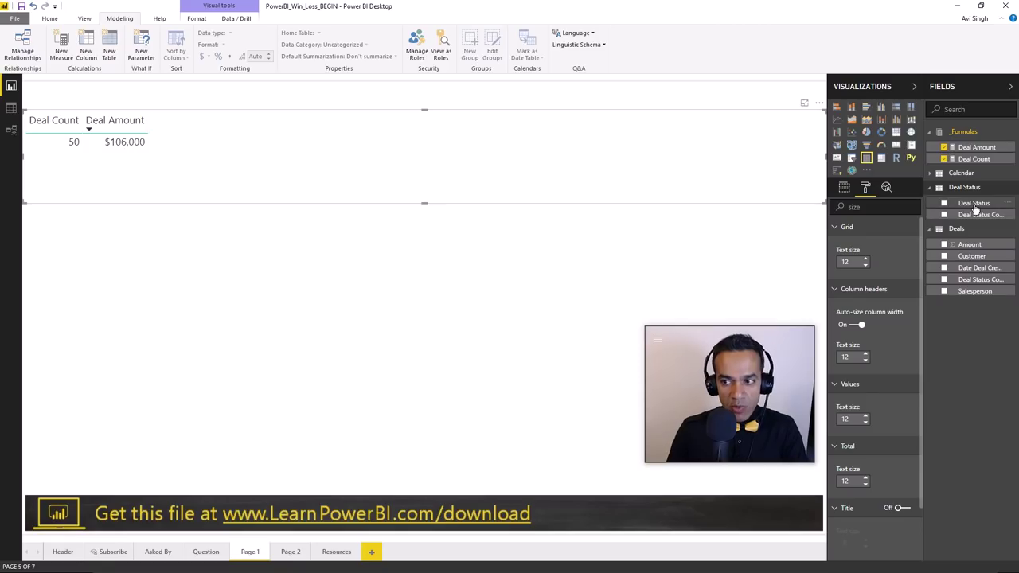
pyautogui.moveTo(973, 204); pyautogui.dragTo(697, 237)
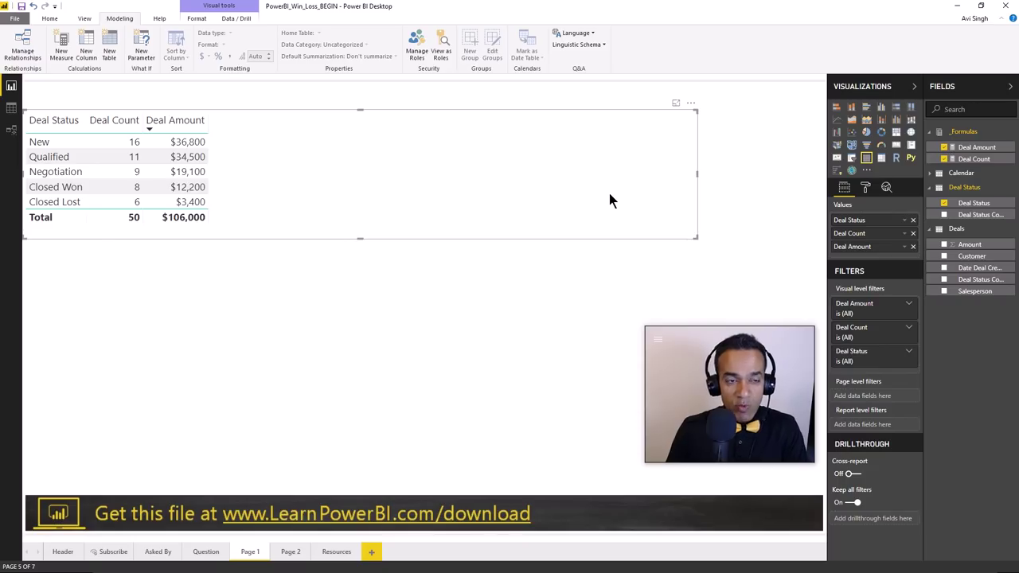
# - Select the Deal Status field and sort the table visual by Deal Status in ascending order
pyautogui.click(979, 204)
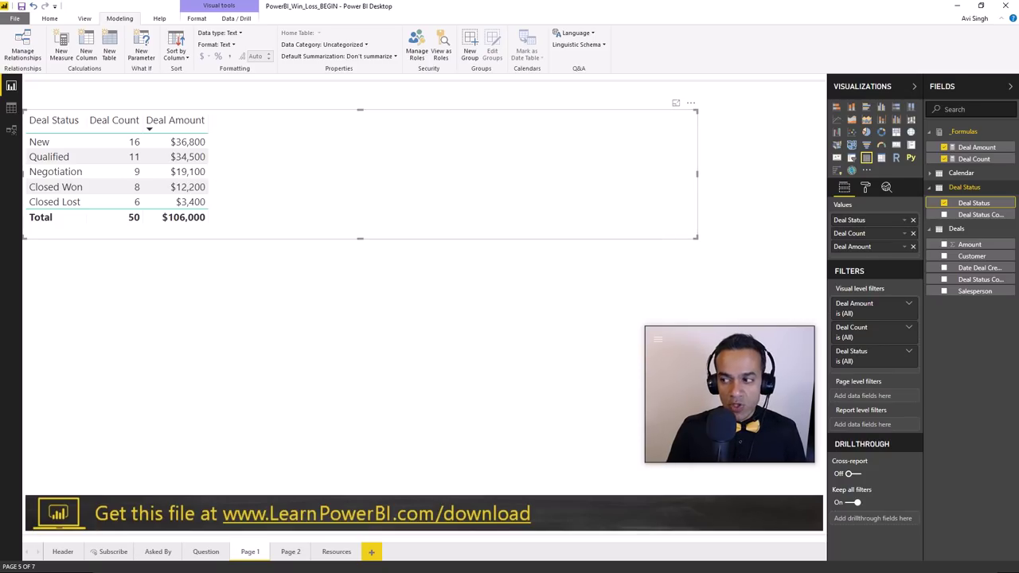
pyautogui.click(61, 121)
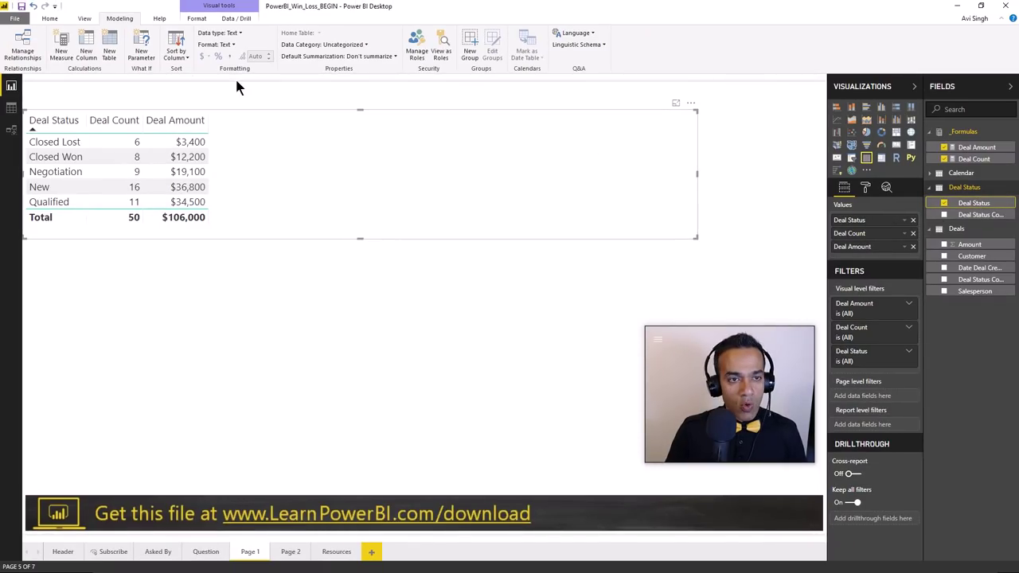
# - Sort the Deal Status column by the deal status code column and narrow the table visual to fit its columns
pyautogui.click(181, 56)
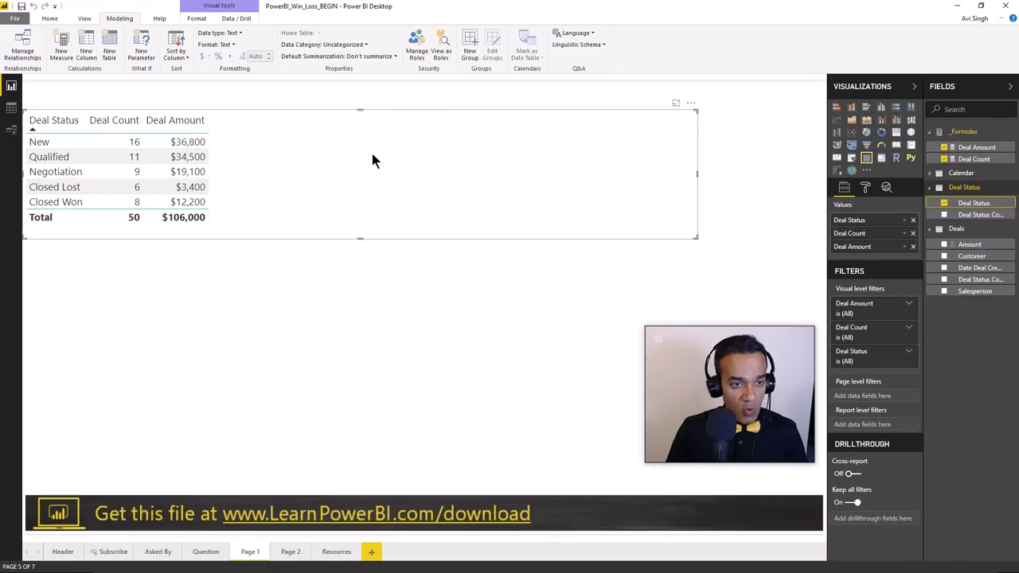
pyautogui.moveTo(697, 238); pyautogui.dragTo(246, 231)
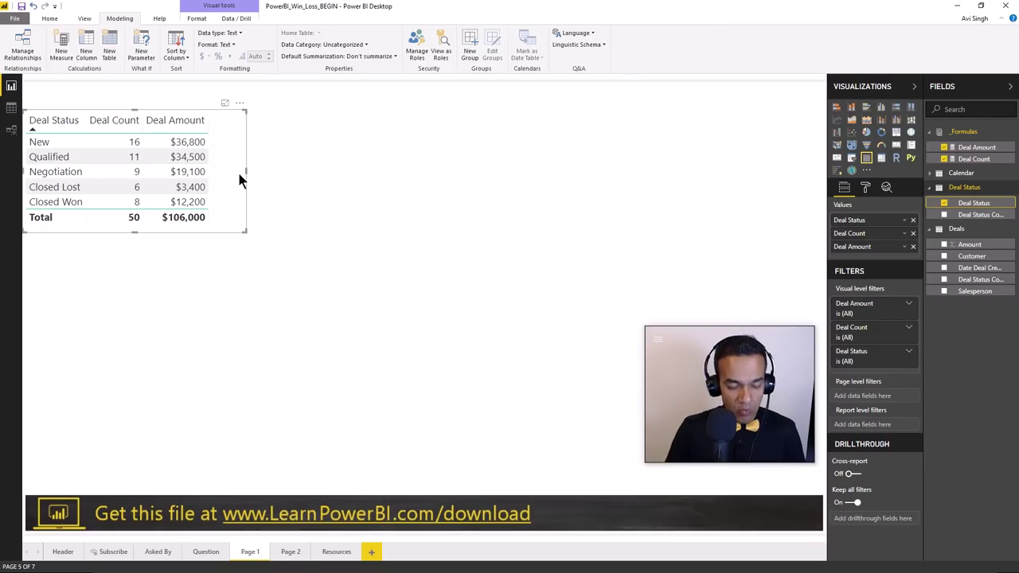
# - Duplicate the table visual beside the original and turn the copy into a pie chart of Deal Count by Deal Status, without Deal Amount
pyautogui.hotkey('ctrl', 'c')
pyautogui.hotkey('ctrl', 'v')
pyautogui.moveTo(489, 117); pyautogui.dragTo(464, 116)
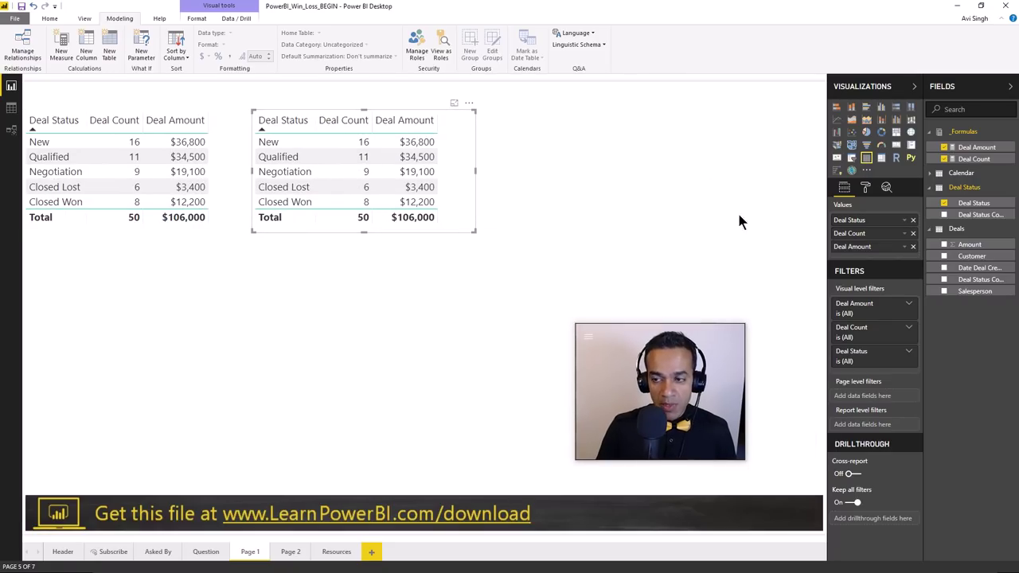
pyautogui.click(913, 246)
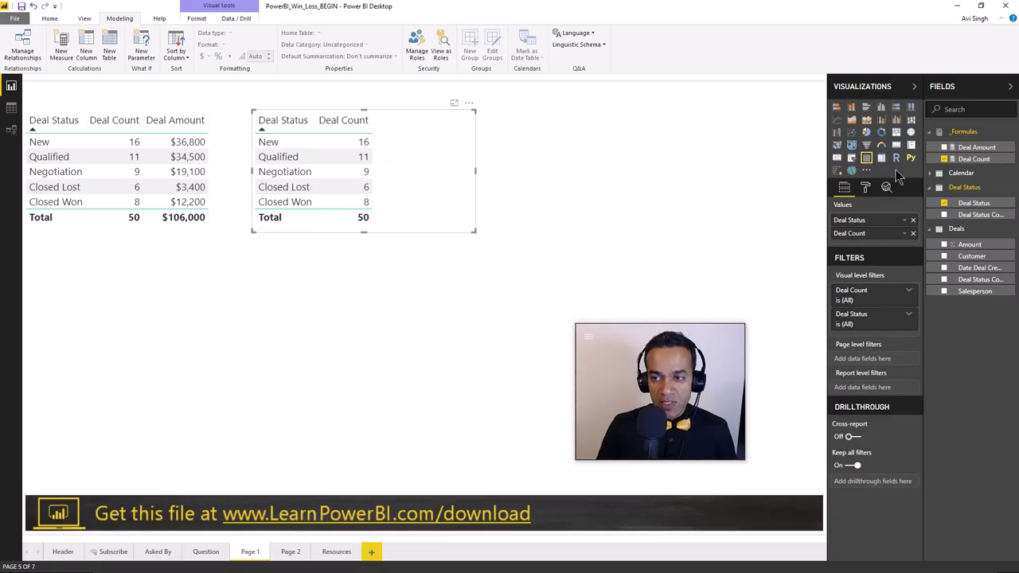
pyautogui.click(866, 132)
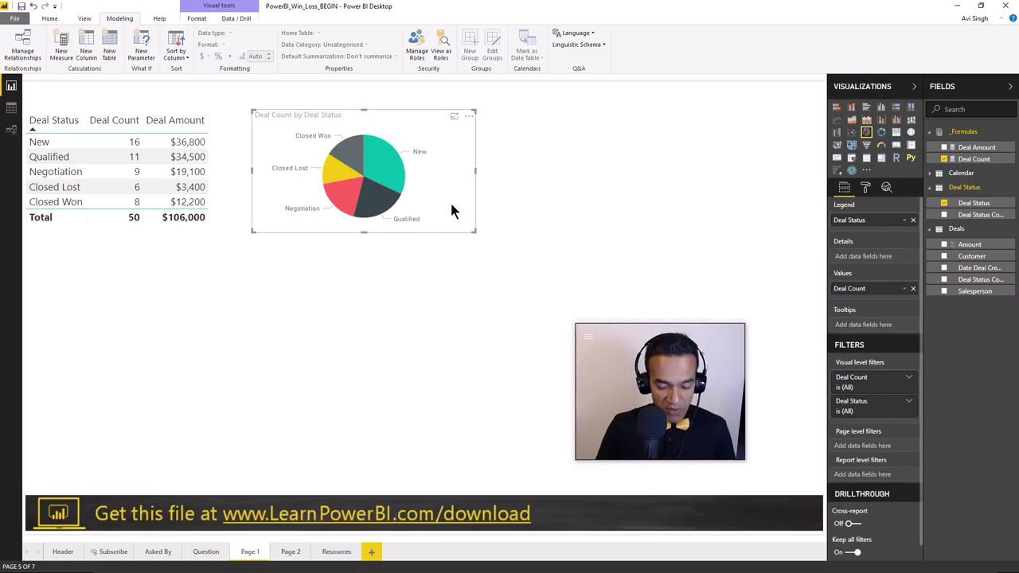
# - Duplicate the pie chart below the table visual, convert the copy to a funnel chart and enlarge it
pyautogui.hotkey('ctrl', 'c')
pyautogui.hotkey('ctrl', 'v')
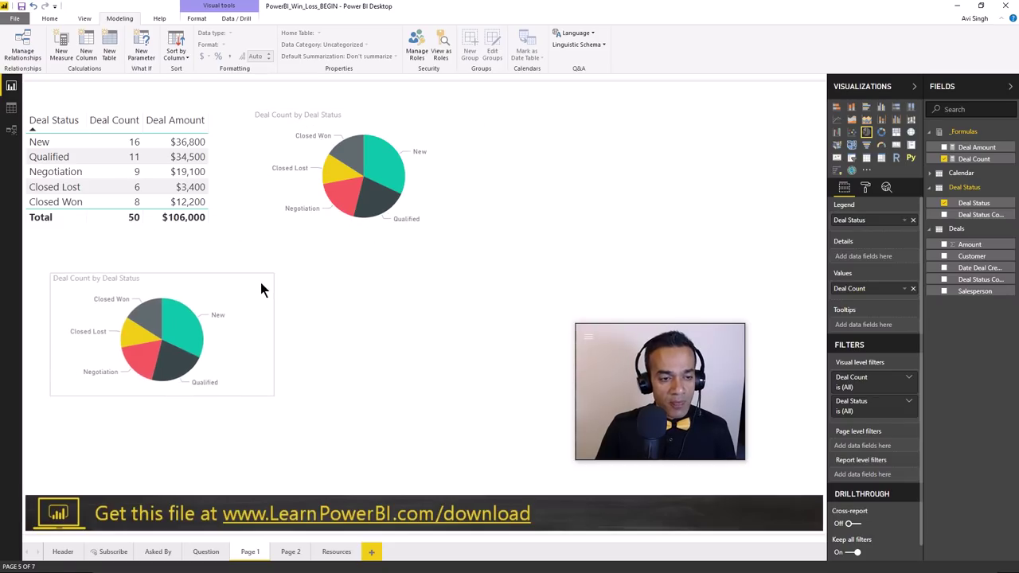
pyautogui.moveTo(261, 288); pyautogui.dragTo(251, 288)
pyautogui.click(866, 146)
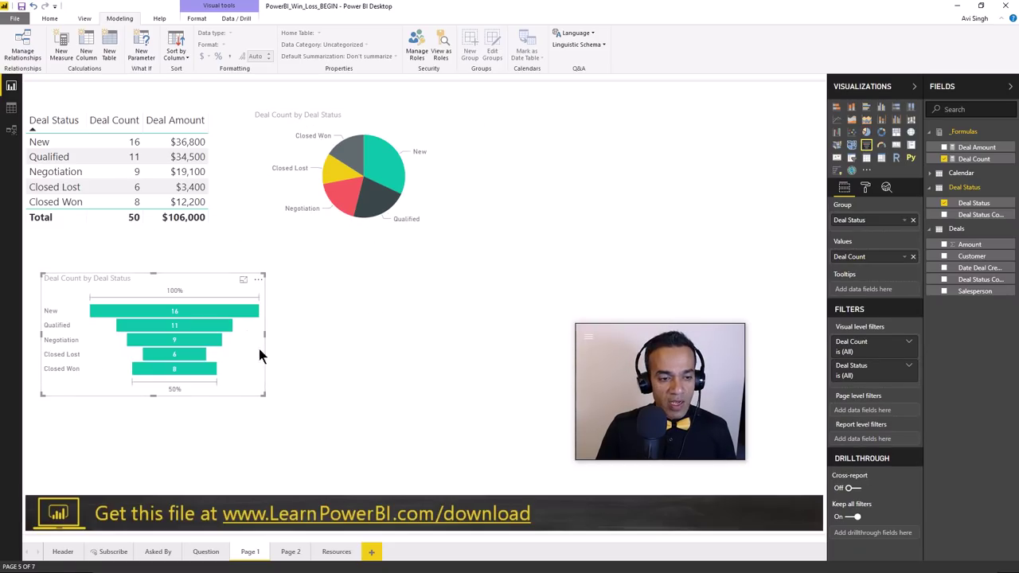
pyautogui.moveTo(263, 395); pyautogui.dragTo(271, 456)
# - Duplicate the funnel chart beside the original and convert the copy to a clustered column chart
pyautogui.moveTo(216, 284); pyautogui.dragTo(472, 277)
pyautogui.hotkey('ctrl', 'c')
pyautogui.hotkey('ctrl', 'v')
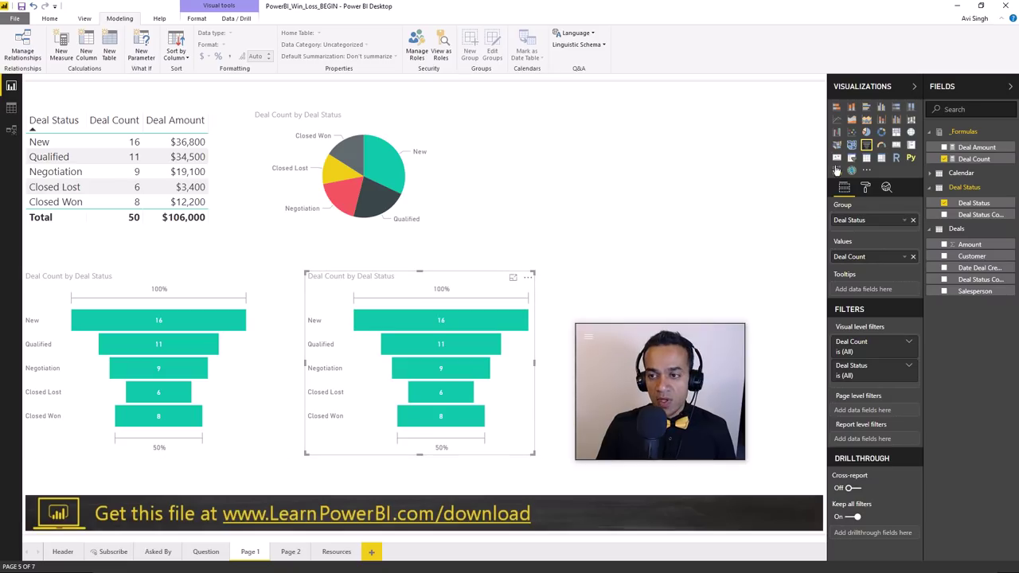
pyautogui.click(881, 108)
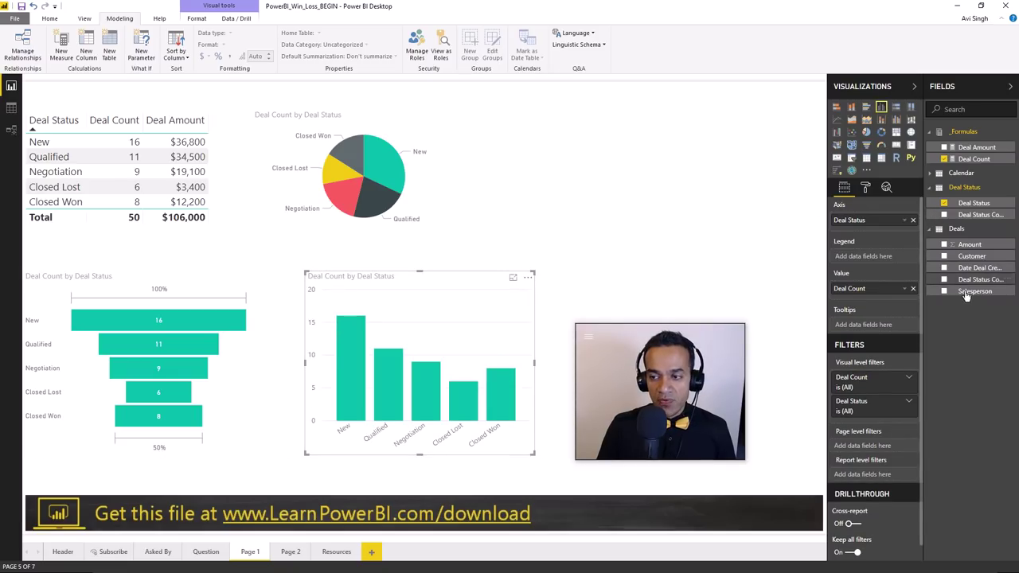
# - Add Salesperson to the column chart, switch it to stacked columns, and put Salesperson on the axis in place of Deal Status
pyautogui.moveTo(976, 292); pyautogui.dragTo(905, 258)
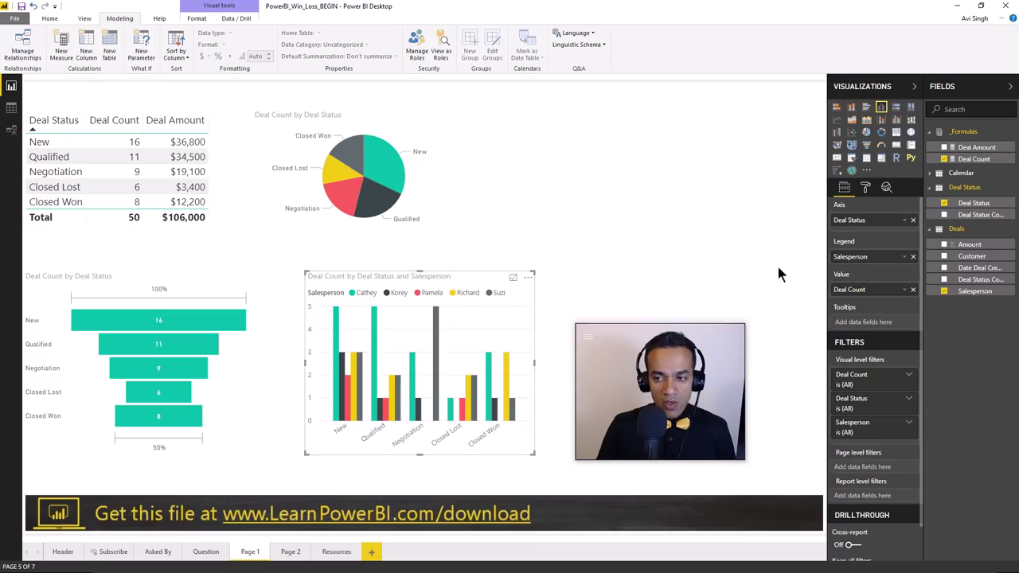
pyautogui.click(853, 110)
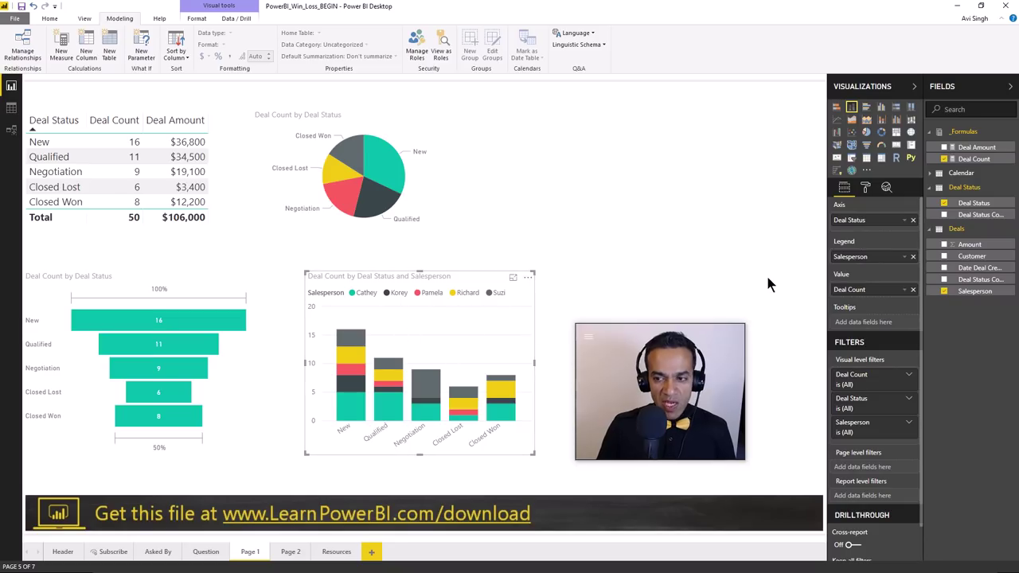
pyautogui.click(913, 221)
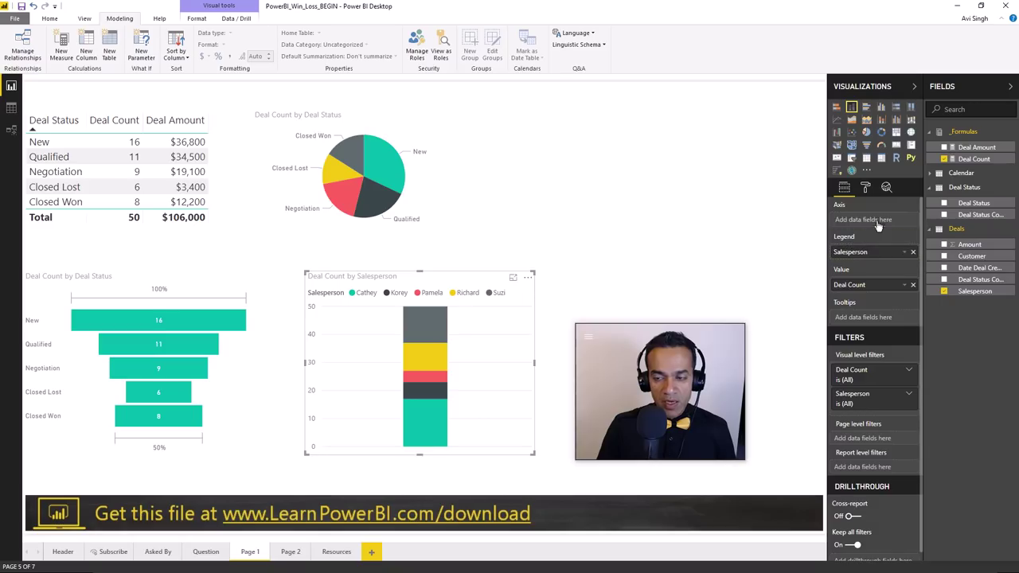
pyautogui.moveTo(878, 226); pyautogui.dragTo(876, 221)
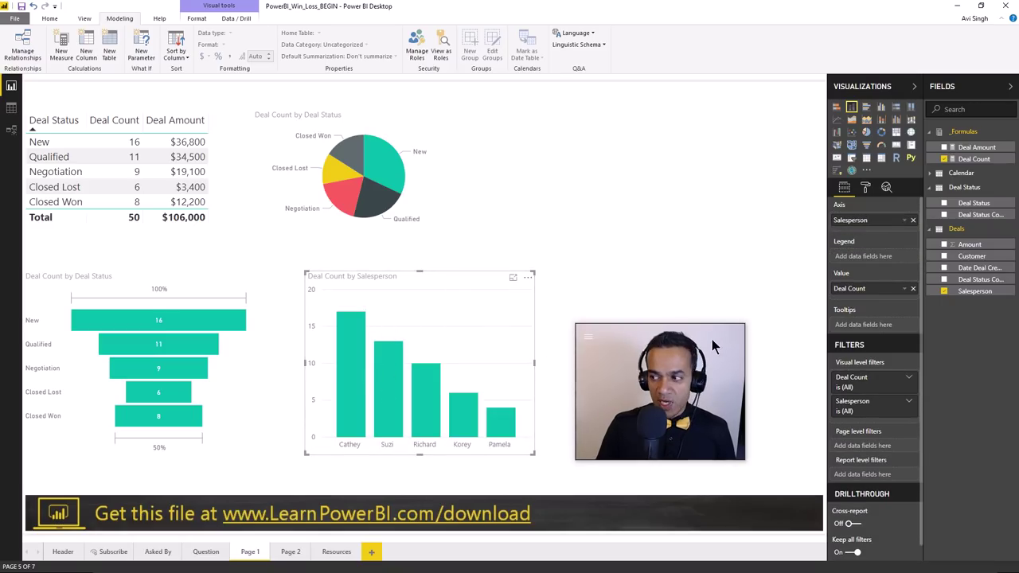
# - Cross-highlight the other visuals by selecting individual salespeople in the column chart, and clear the selection
pyautogui.click(348, 359)
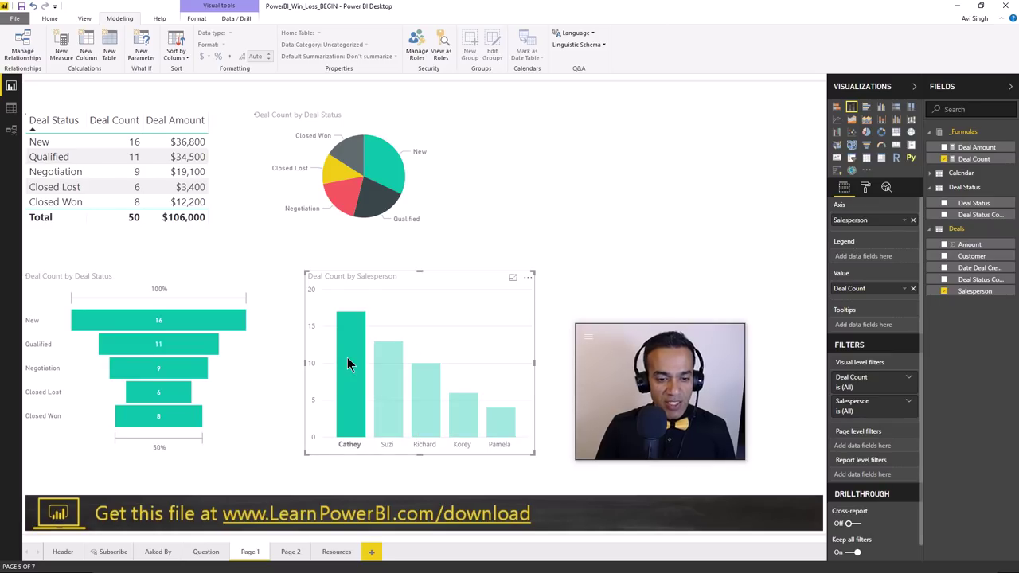
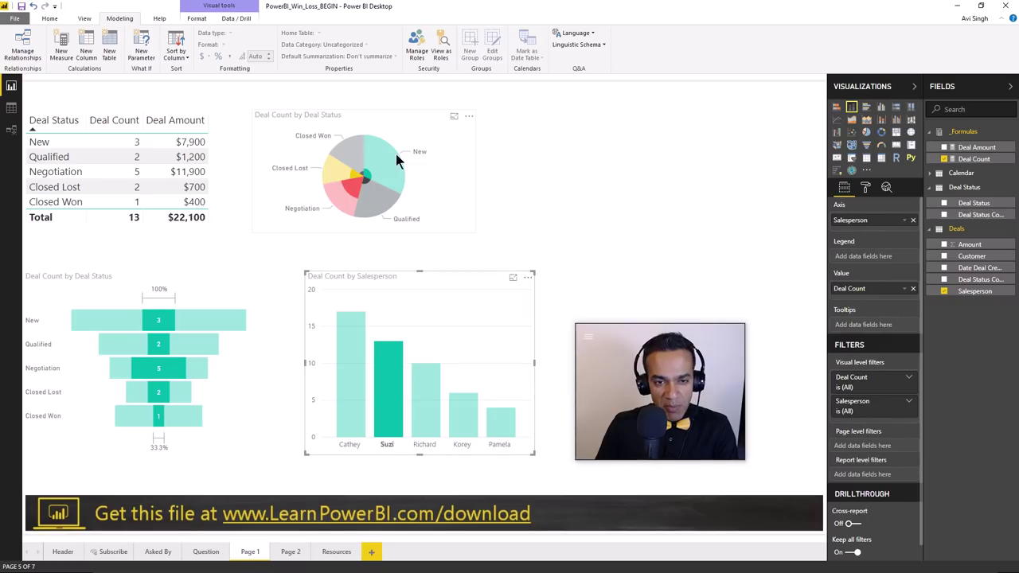
pyautogui.moveTo(369, 175)
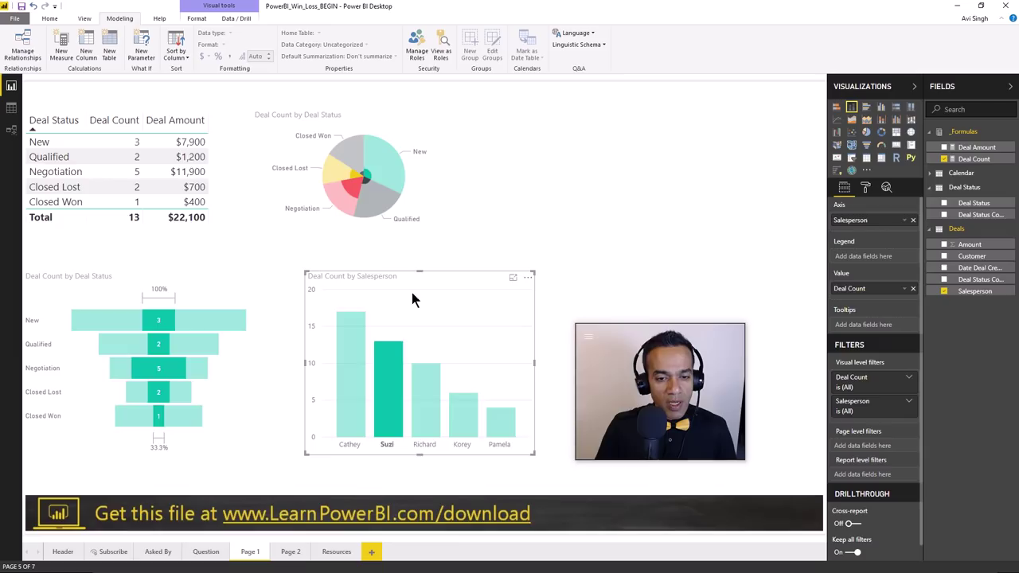
pyautogui.click(473, 411)
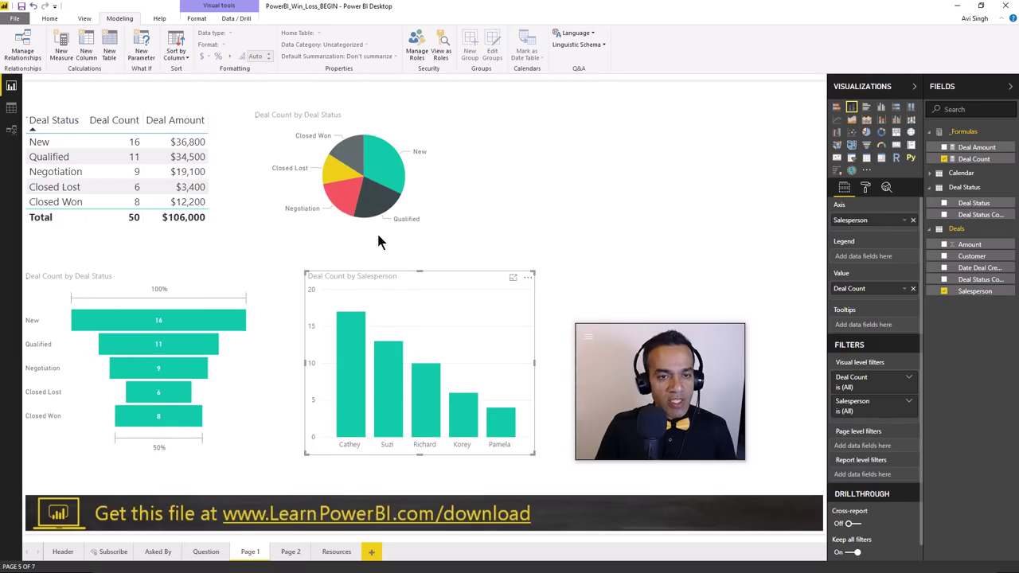
# - Edit the visual interactions so the salesperson column chart filters the pie chart, and test it by selecting salesperson bars
pyautogui.click(197, 18)
pyautogui.click(20, 43)
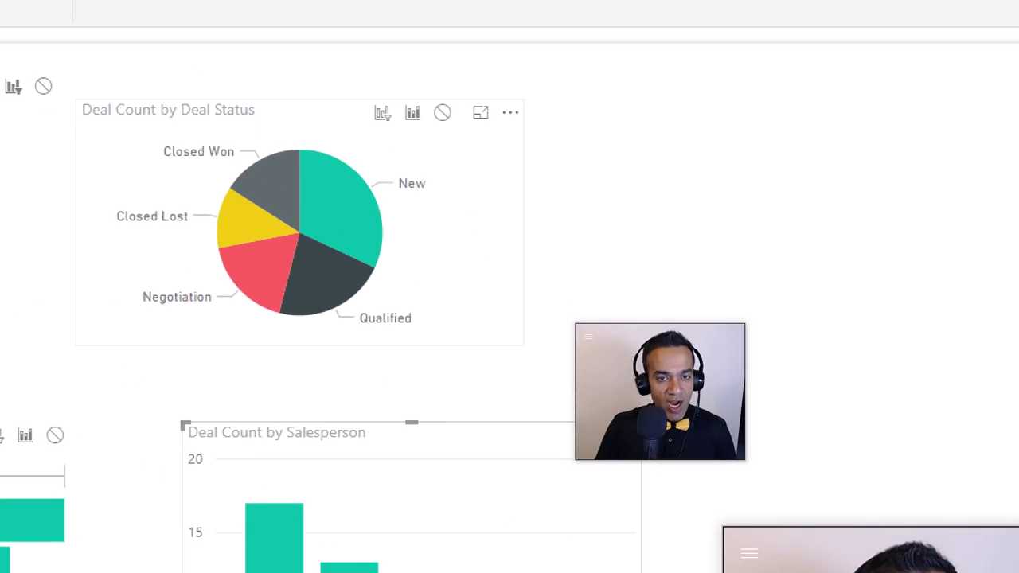
pyautogui.moveTo(441, 212)
pyautogui.mouseDown()
pyautogui.moveTo(422, 127)
pyautogui.moveTo(408, 185)
pyautogui.mouseUp()
pyautogui.moveTo(388, 127); pyautogui.dragTo(388, 261)
pyautogui.press('Escape')
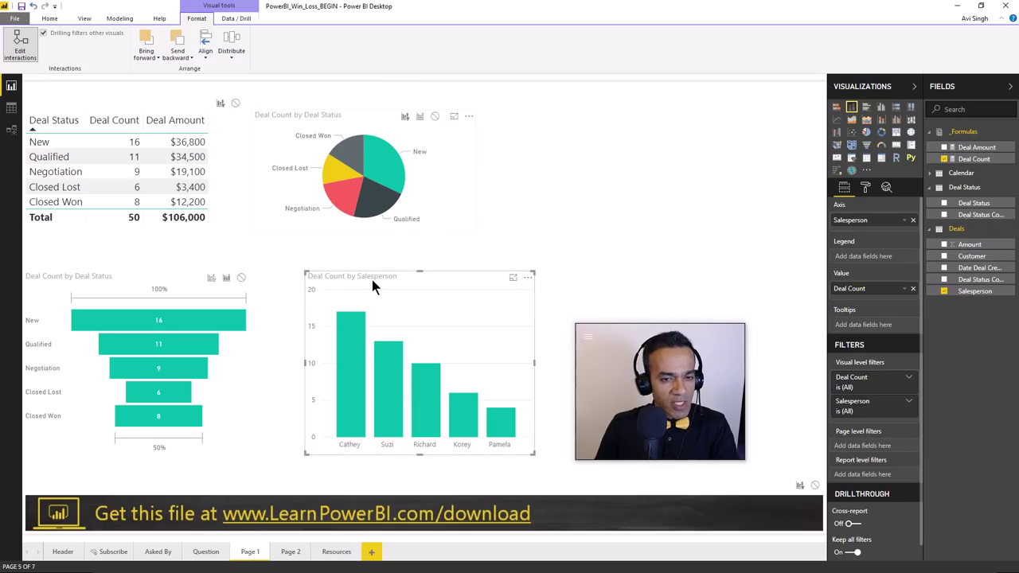
pyautogui.click(358, 353)
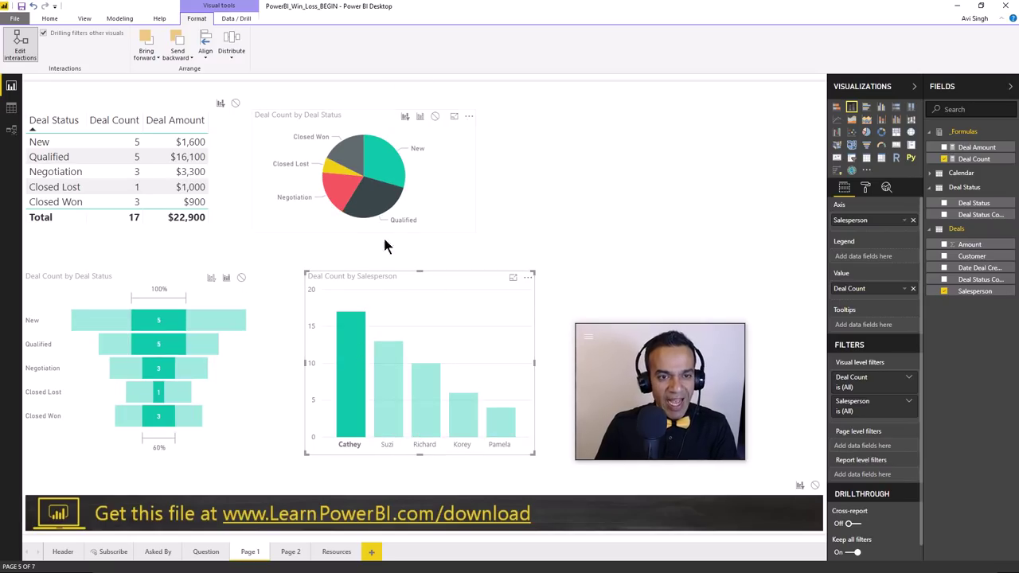
# - Set the pie chart's detail label style to Category, data value
pyautogui.click(451, 172)
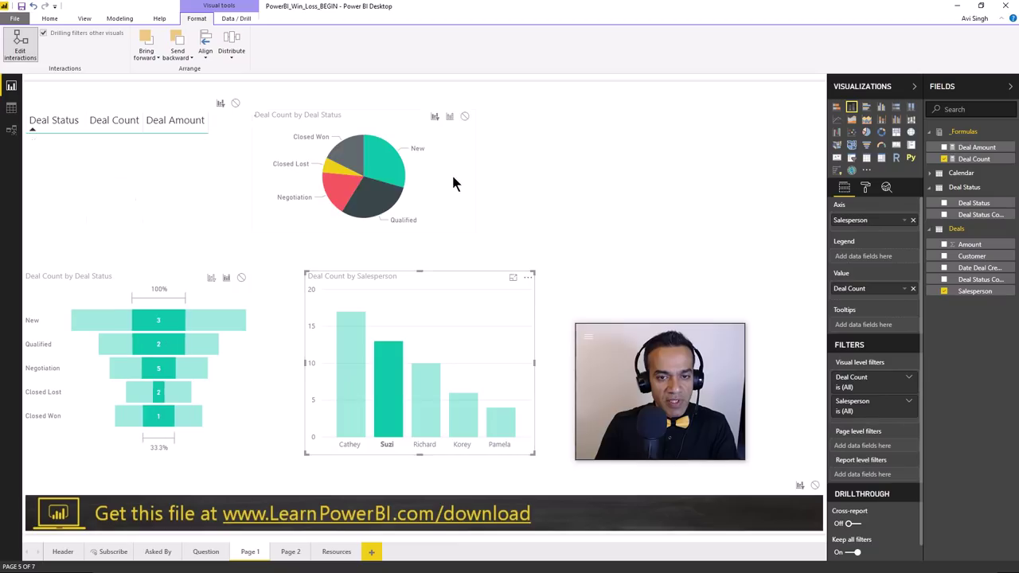
pyautogui.click(865, 186)
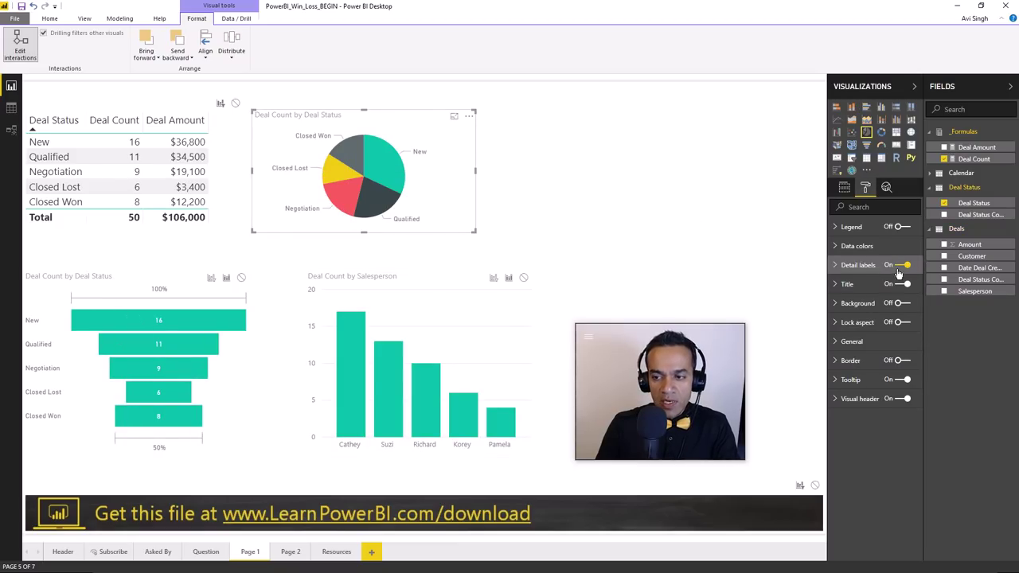
pyautogui.click(862, 269)
pyautogui.click(875, 299)
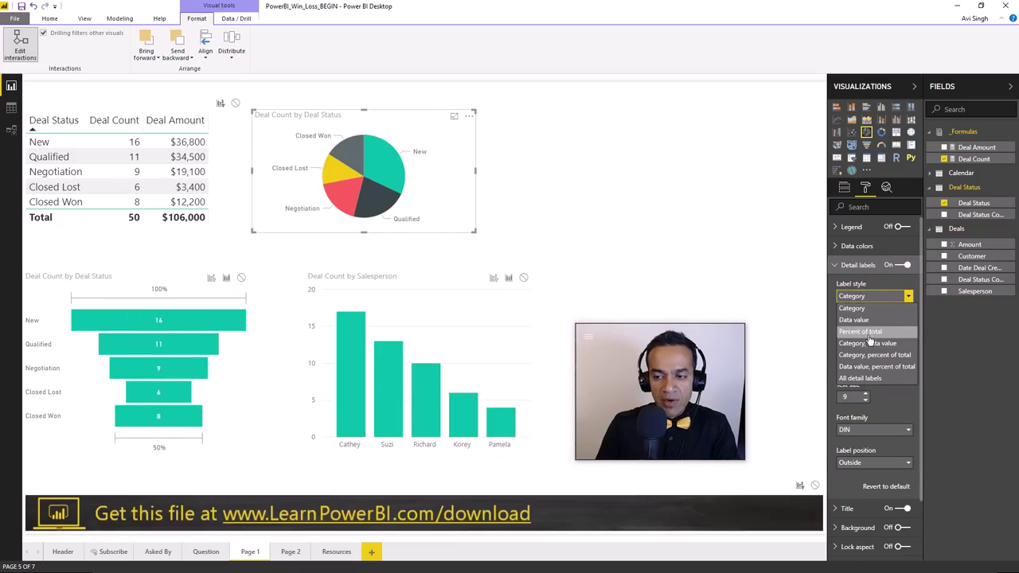
pyautogui.click(868, 344)
# - Test the pie chart filtering with a salesperson's bar, clear the selection, and turn off interaction editing
pyautogui.click(406, 297)
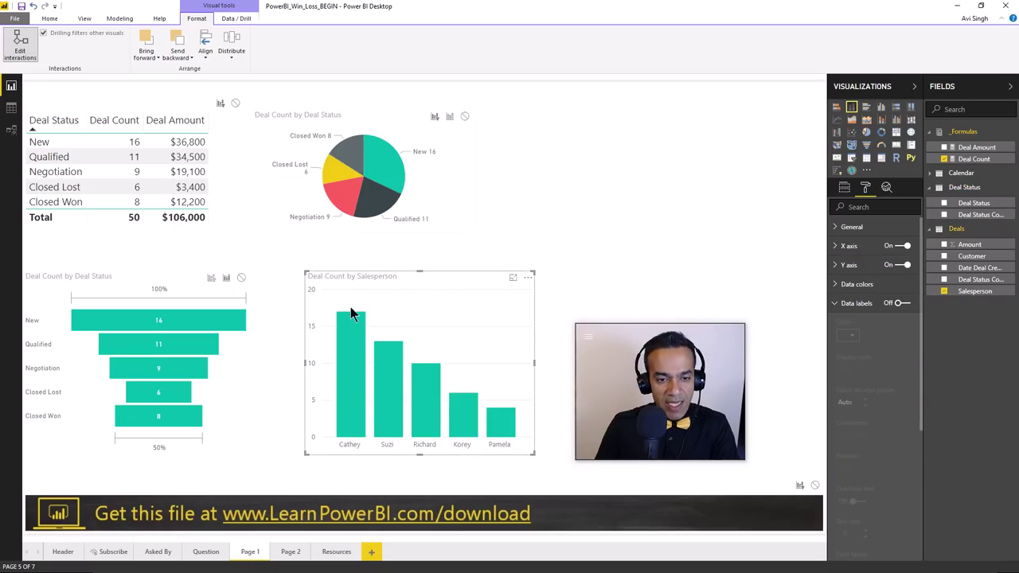
pyautogui.click(462, 411)
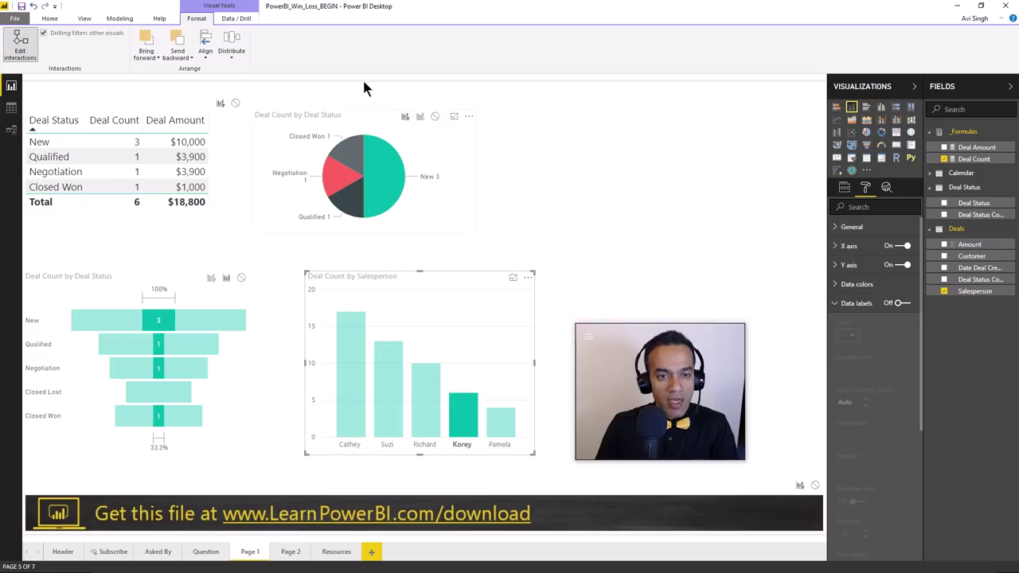
pyautogui.click(451, 315)
pyautogui.click(37, 49)
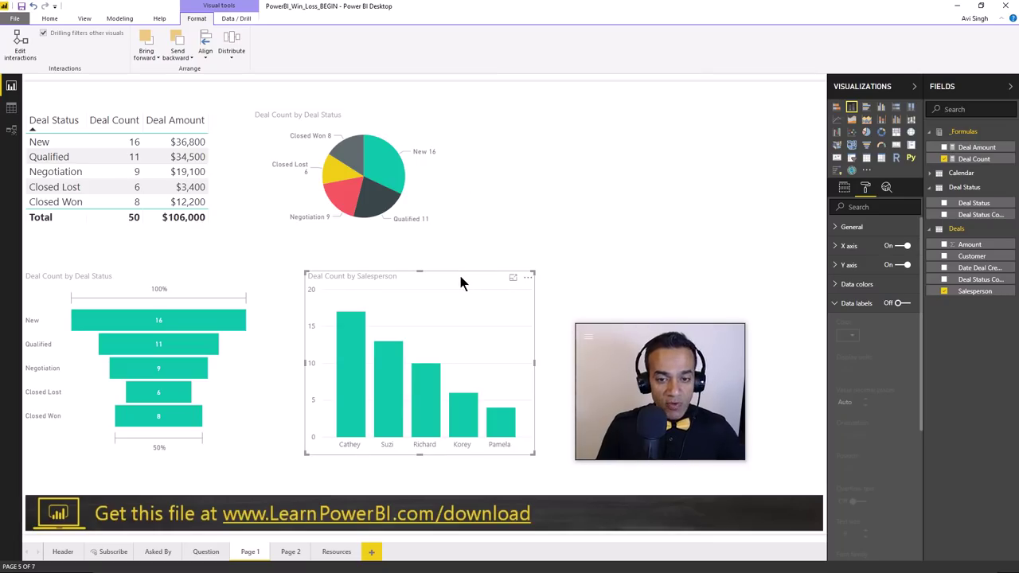
# - Duplicate the salesperson column chart beside the pie chart and replace Salesperson on the copy's axis with Month from the Calendar table
pyautogui.hotkey('ctrl', 'c')
pyautogui.hotkey('ctrl', 'v')
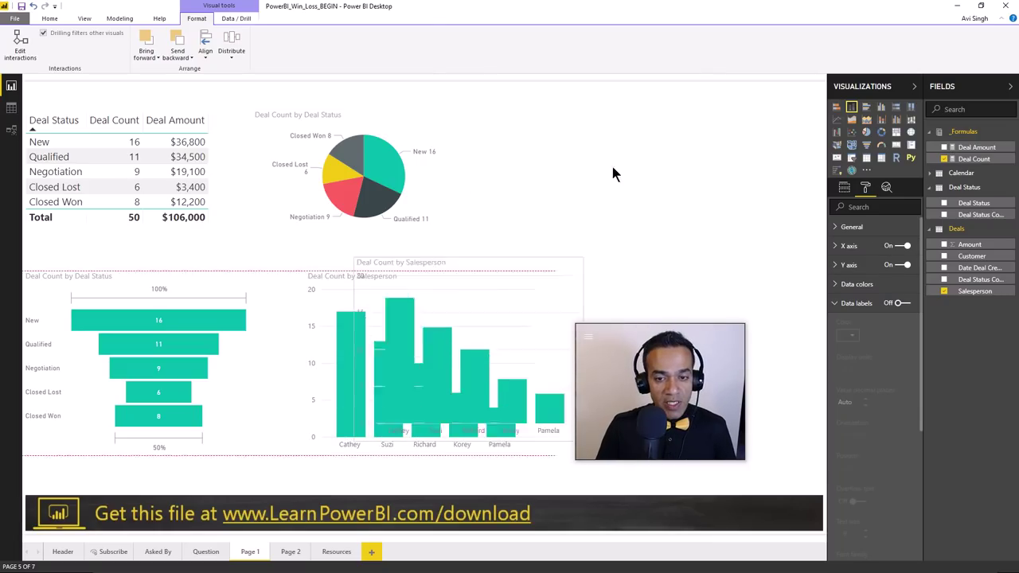
pyautogui.moveTo(490, 284); pyautogui.dragTo(653, 107)
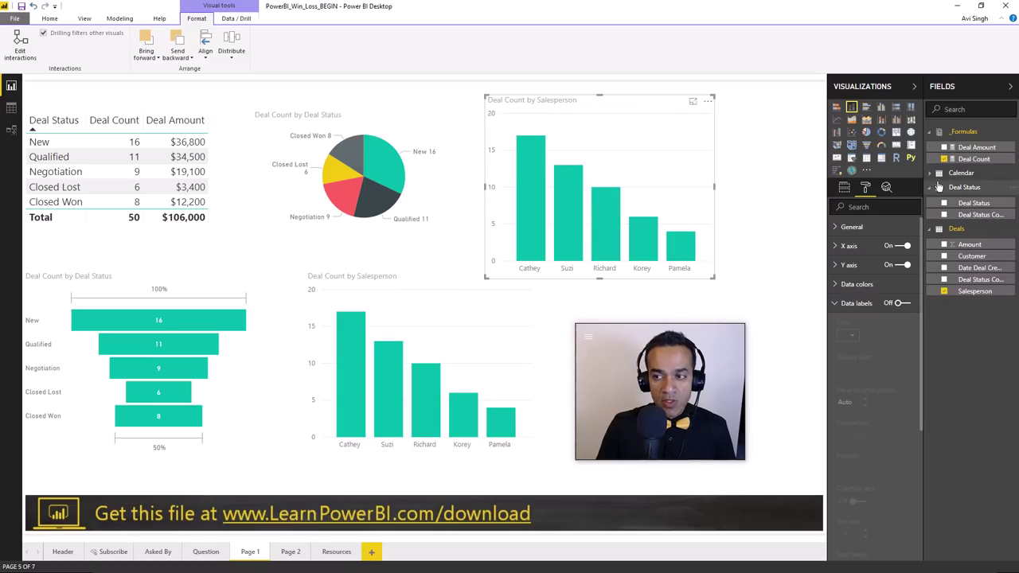
pyautogui.click(929, 173)
pyautogui.click(845, 187)
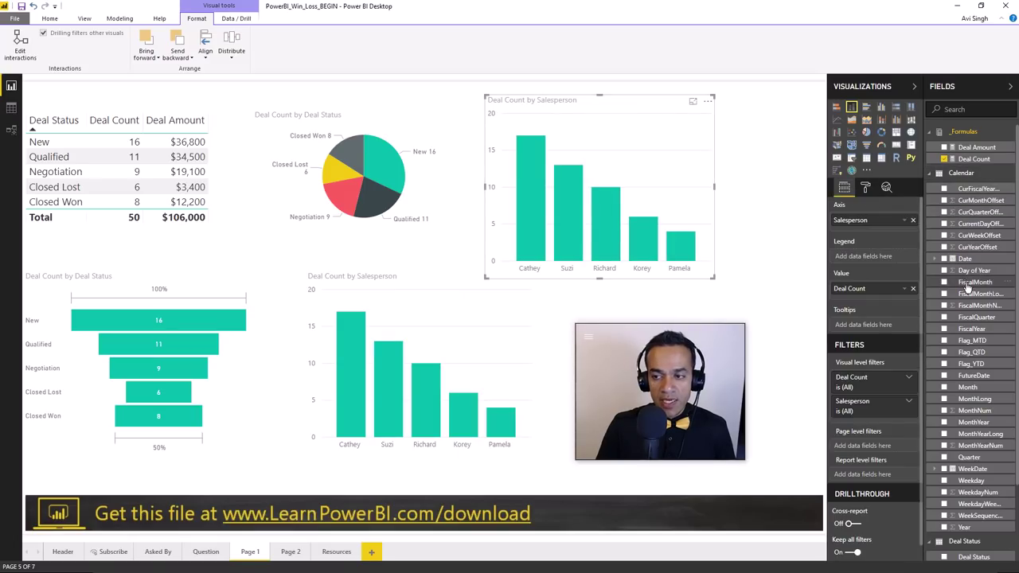
pyautogui.moveTo(968, 388); pyautogui.dragTo(880, 226)
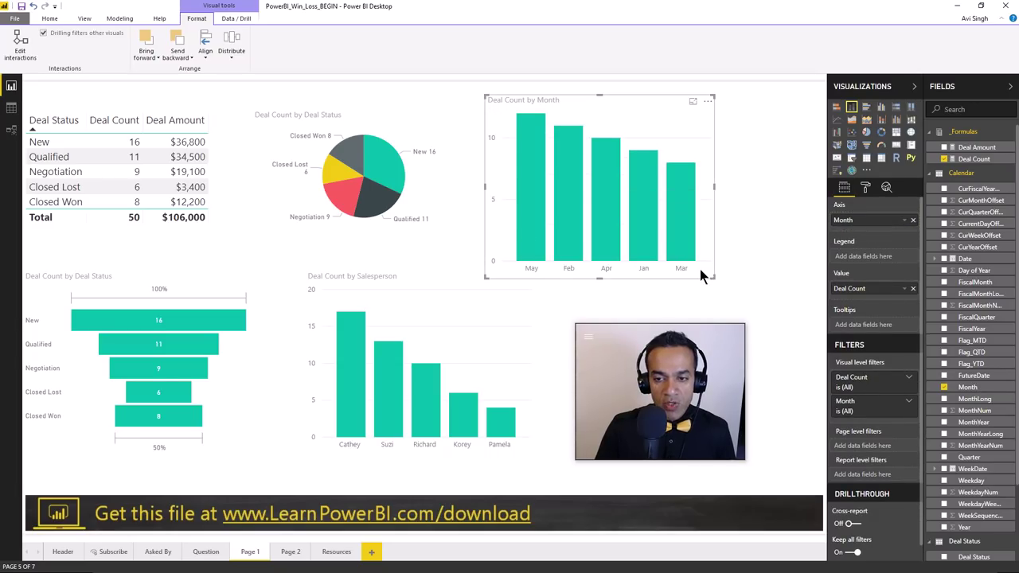
# - Sort the Deal Count by Month chart by Month in ascending order
pyautogui.click(709, 102)
pyautogui.moveTo(731, 185)
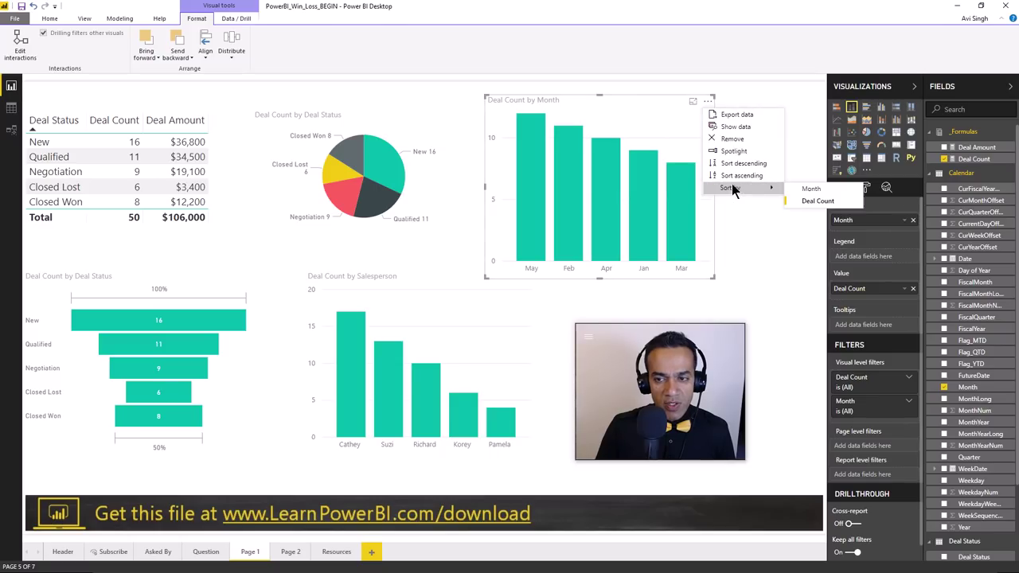
pyautogui.click(794, 191)
pyautogui.click(707, 102)
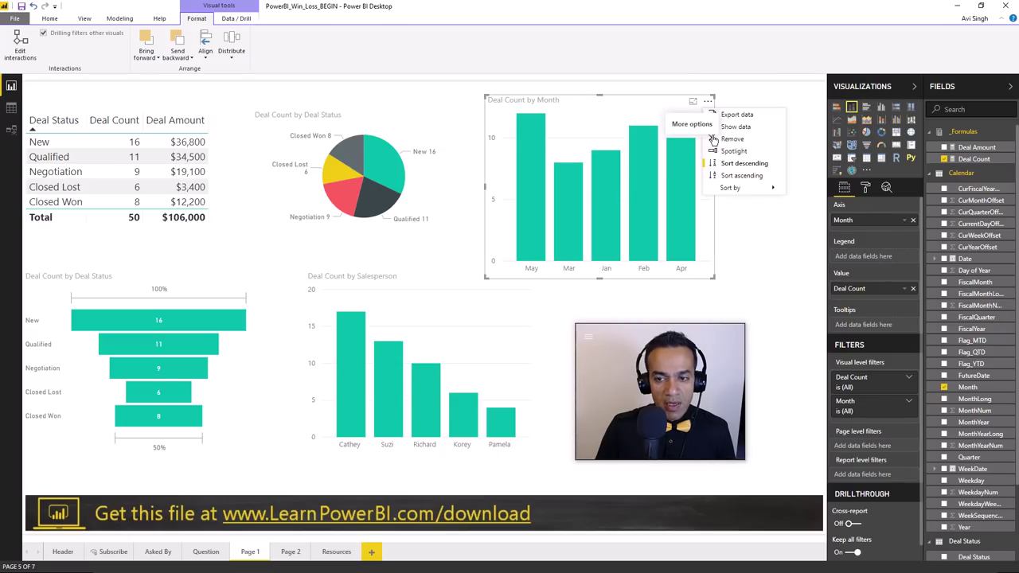
pyautogui.click(750, 164)
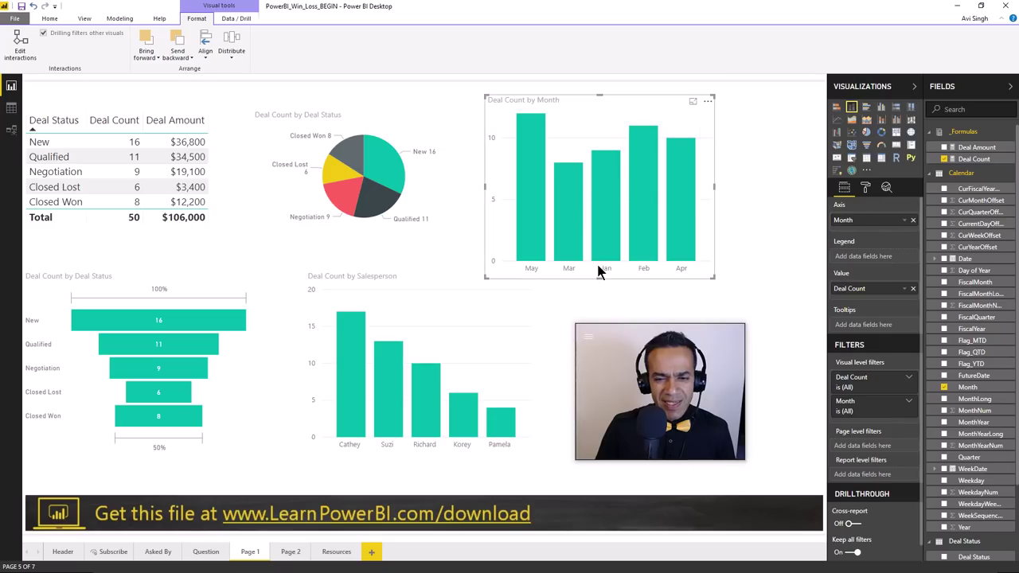
# - Set the Calendar table's Month column to sort by MonthNum
pyautogui.click(967, 387)
pyautogui.click(118, 19)
pyautogui.click(176, 51)
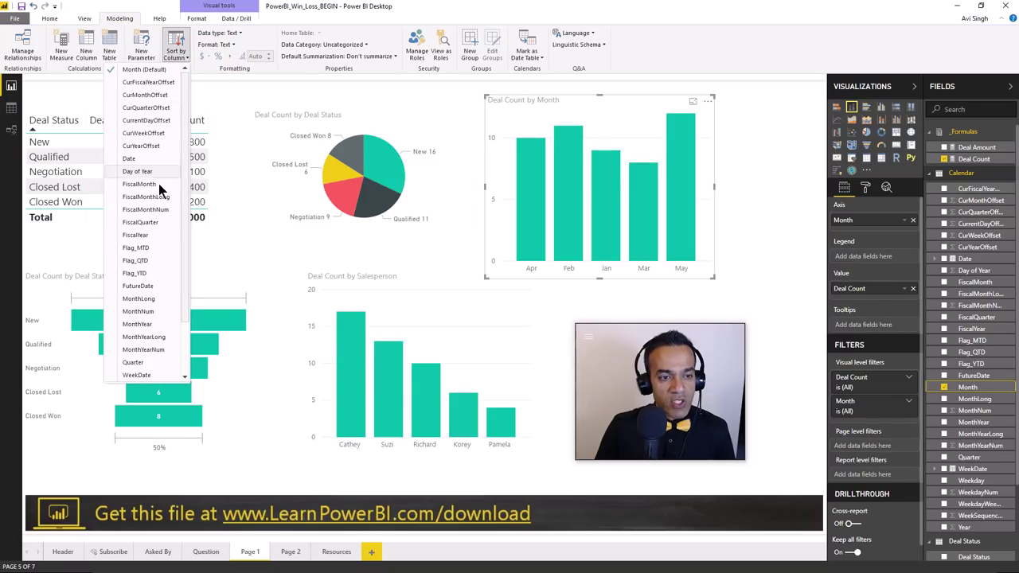
pyautogui.click(146, 311)
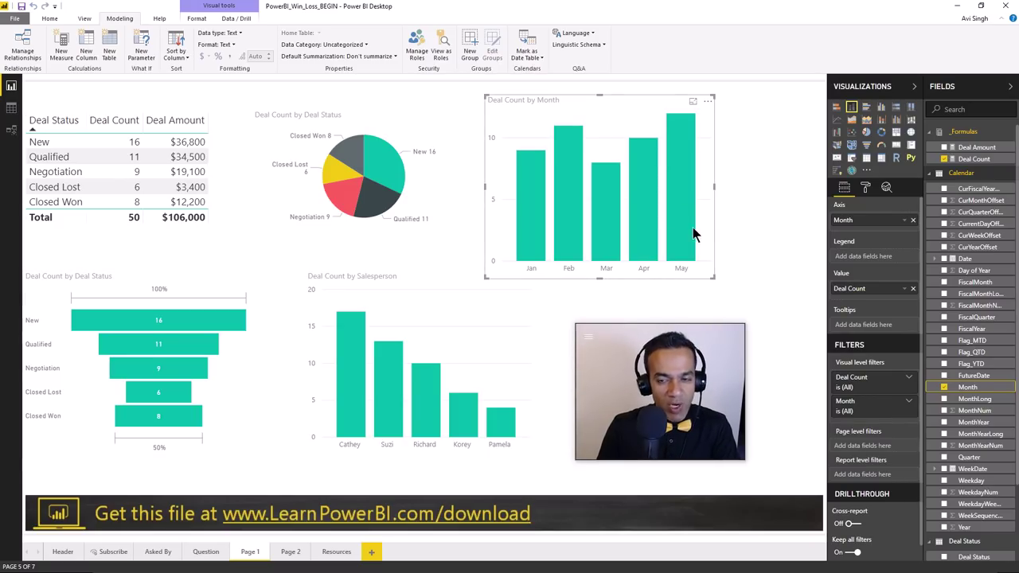
# - Resize the Deal Count by Month chart, then test its cross-highlighting with the Jan, Feb and Mar bars and clear the selection
pyautogui.click(719, 269)
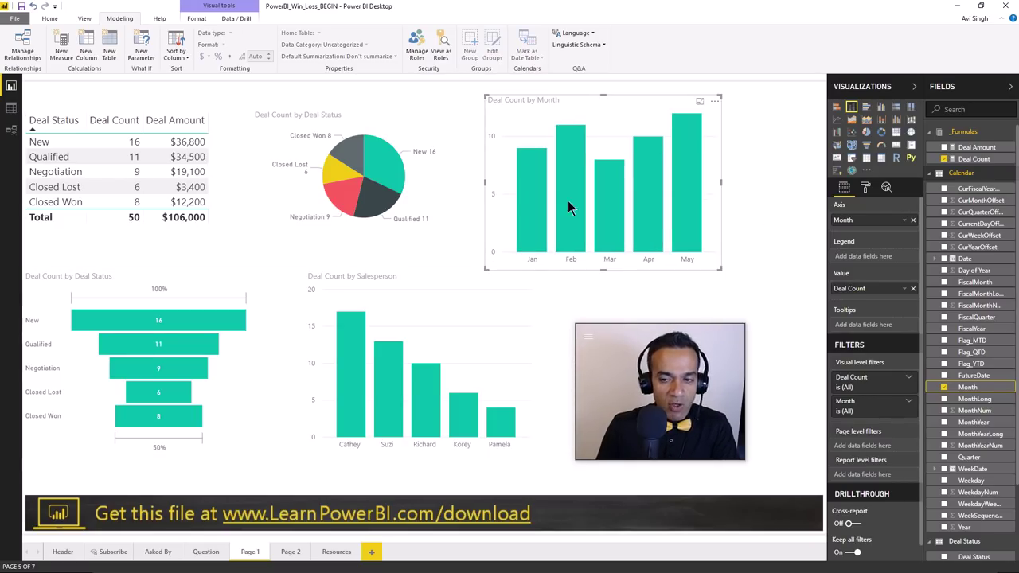
pyautogui.click(527, 217)
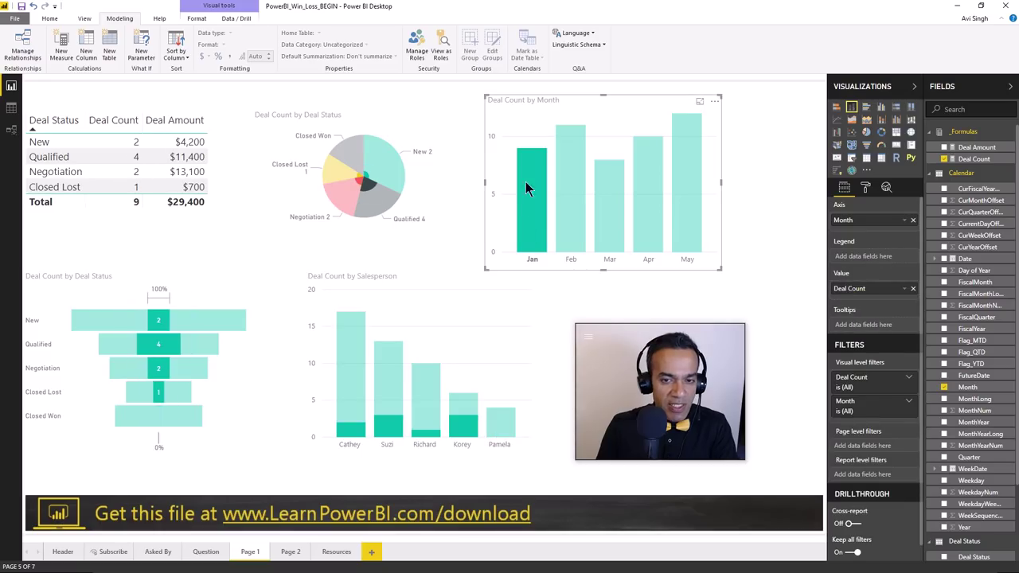
pyautogui.click(550, 241)
pyautogui.click(569, 223)
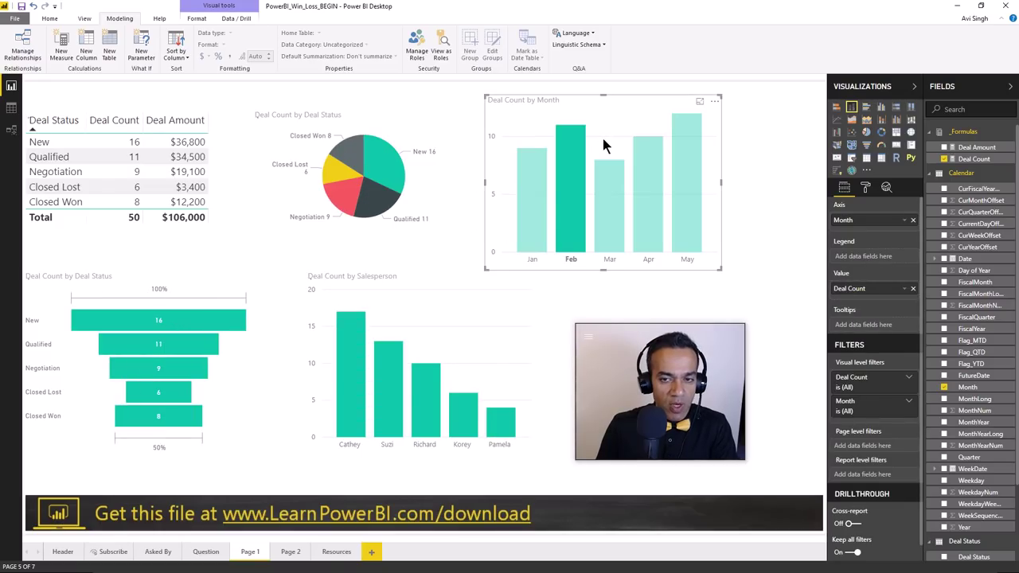
pyautogui.click(587, 186)
pyautogui.click(609, 203)
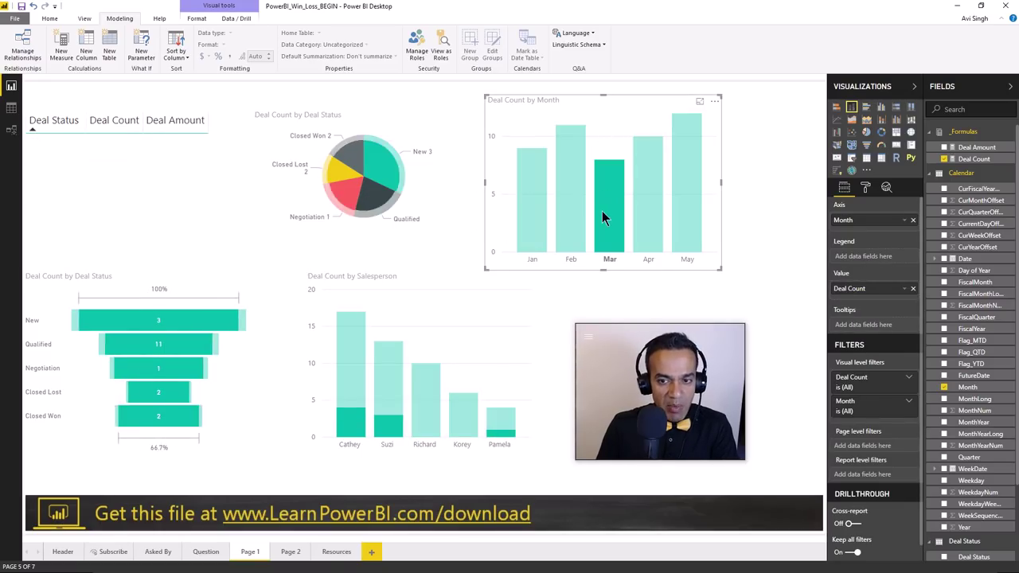
pyautogui.click(613, 139)
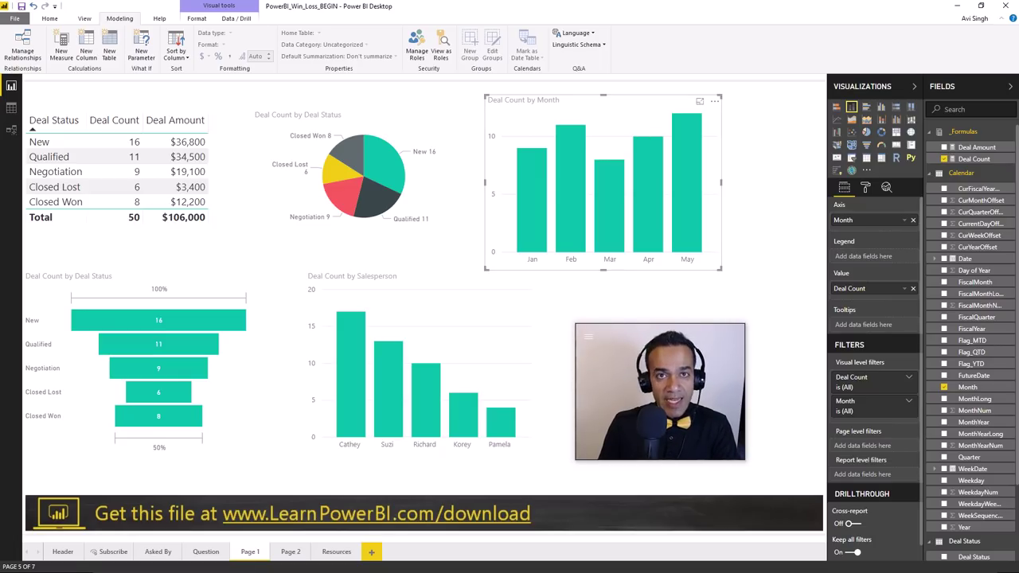
pyautogui.click(550, 306)
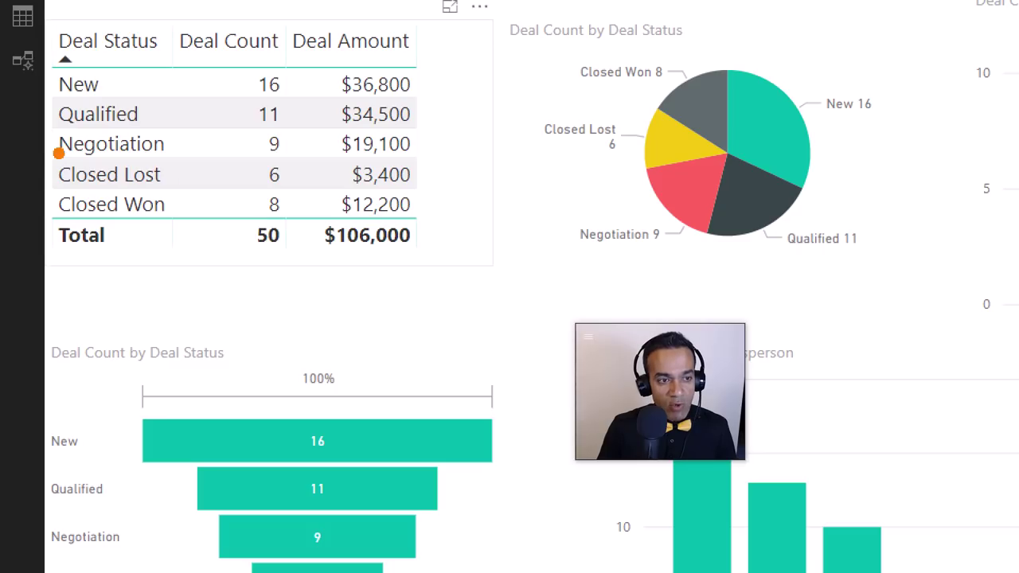
pyautogui.moveTo(48, 149)
pyautogui.mouseDown()
pyautogui.moveTo(172, 227)
pyautogui.moveTo(308, 227)
pyautogui.mouseUp()
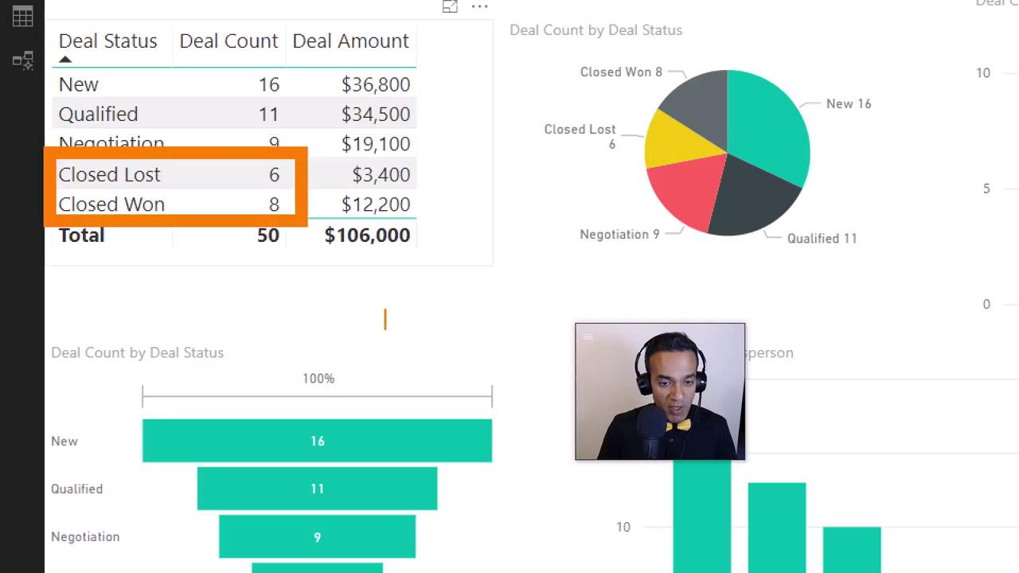
pyautogui.write('14')
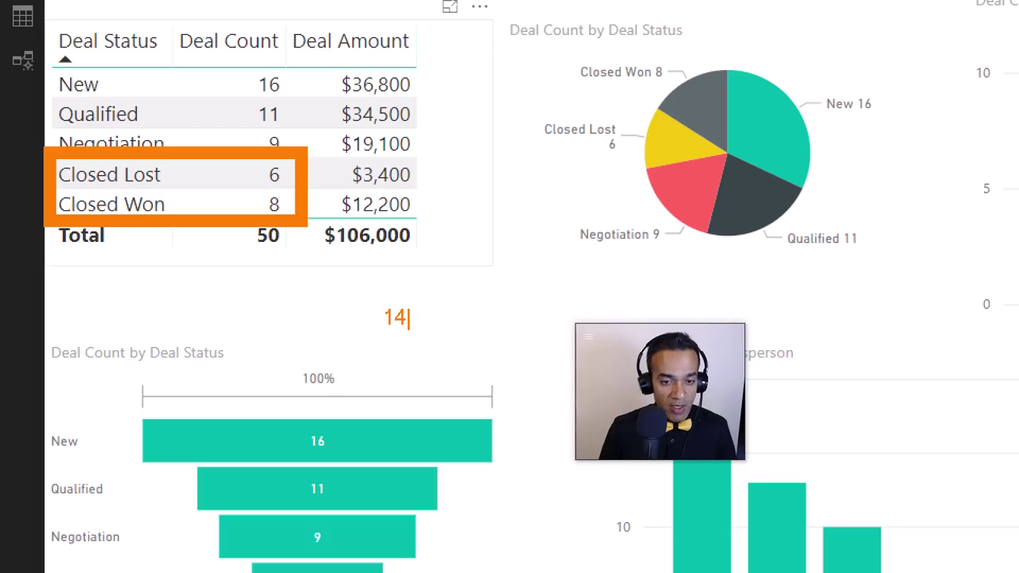
pyautogui.press('BackSpace')
pyautogui.press('BackSpace')
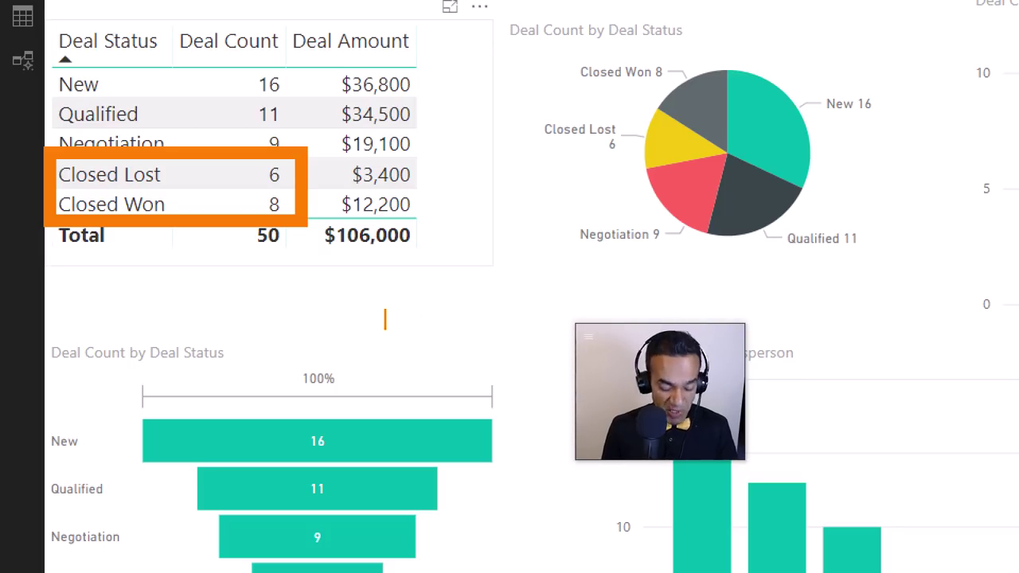
pyautogui.write('8 / 14')
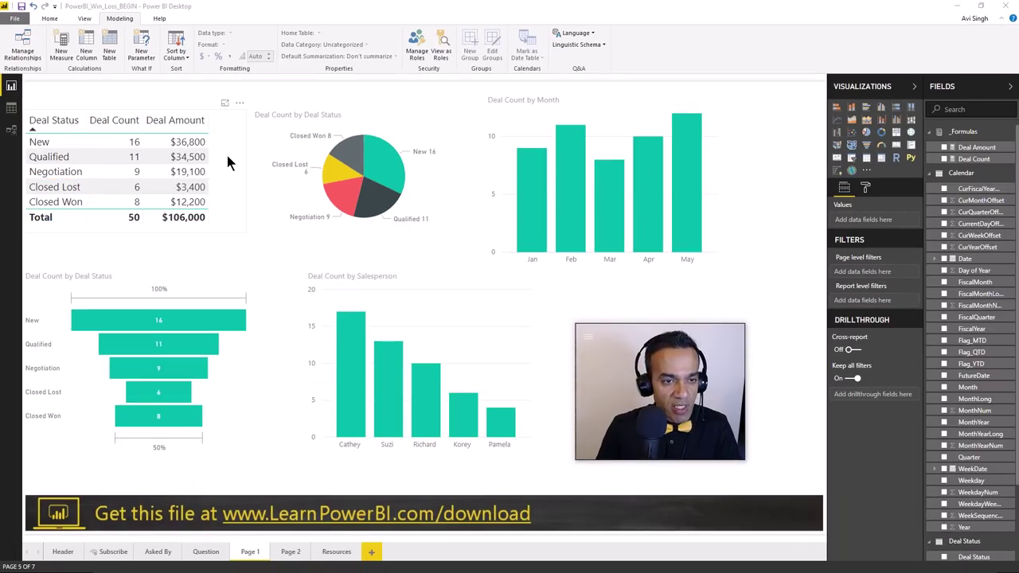
# - Copy the Deal Status table visual from Page 1 to Page 2 and move it inward from the page edge
pyautogui.click(227, 155)
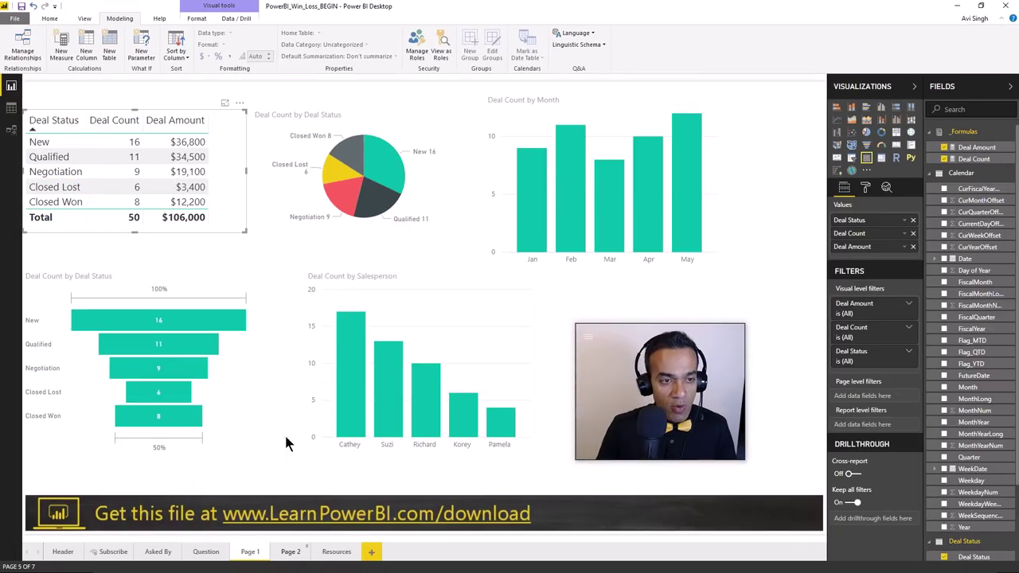
pyautogui.click(291, 551)
pyautogui.hotkey('ctrl', 'v')
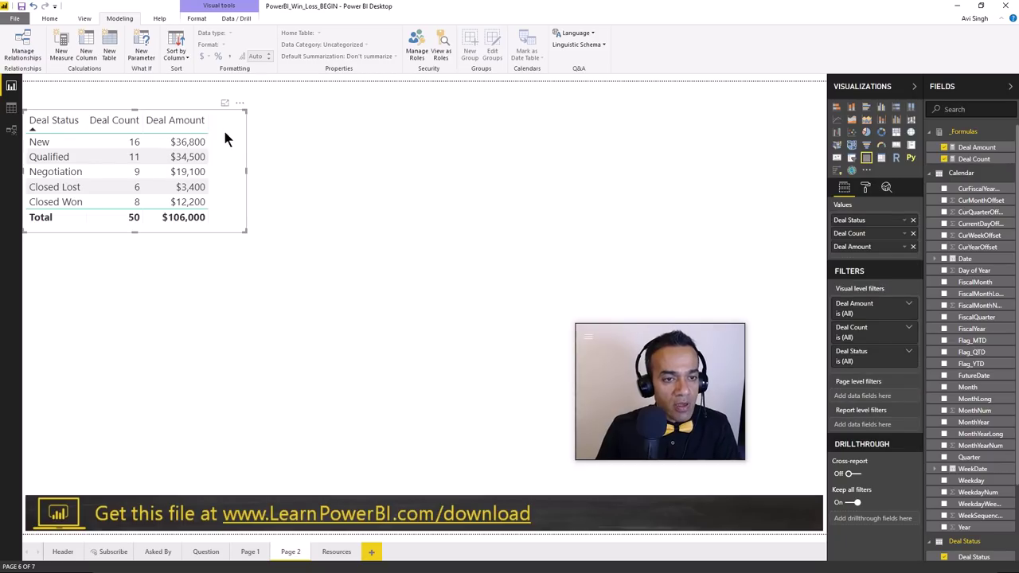
pyautogui.click(314, 137)
pyautogui.moveTo(241, 107); pyautogui.dragTo(308, 113)
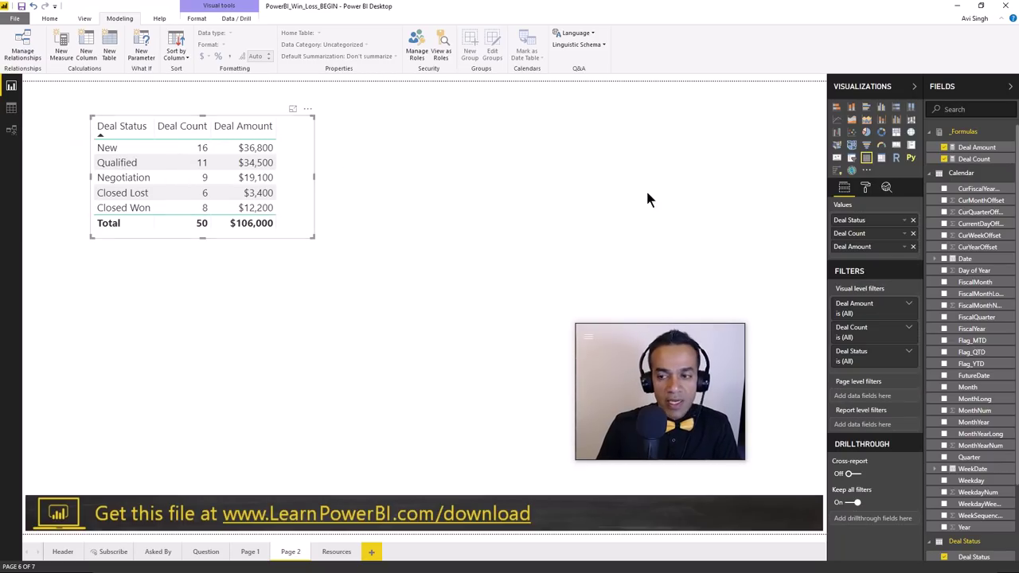
# - Remove Deal Amount from the copied table on Page 2, keeping Deal Status and Deal Count
pyautogui.click(913, 247)
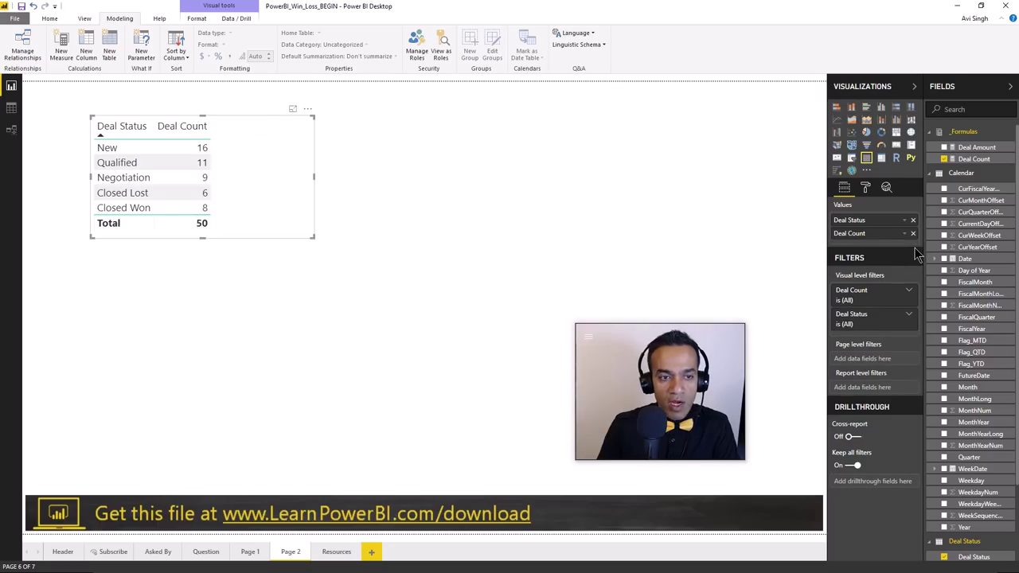
pyautogui.moveTo(269, 196); pyautogui.dragTo(272, 197)
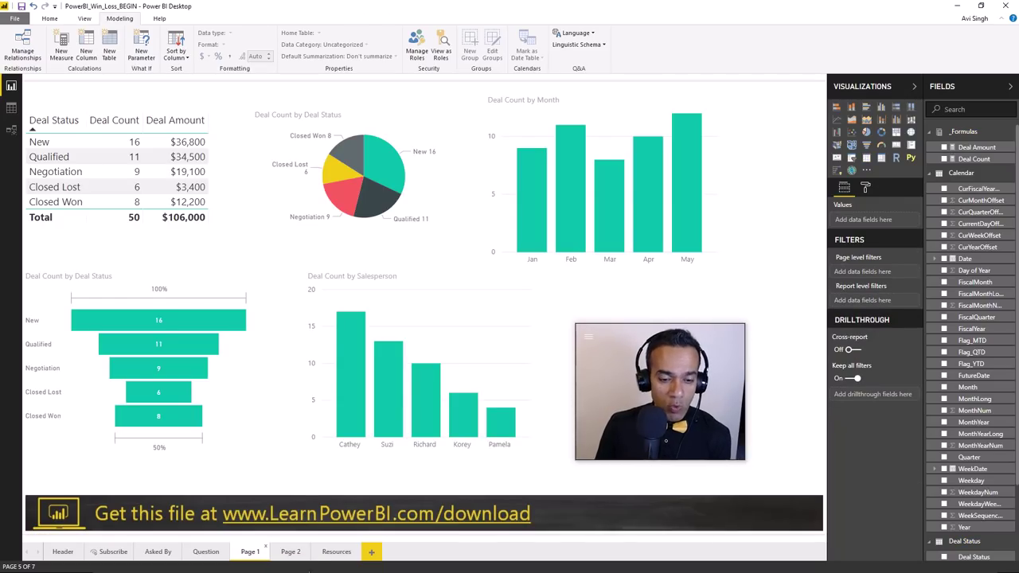
pyautogui.click(290, 551)
pyautogui.click(264, 175)
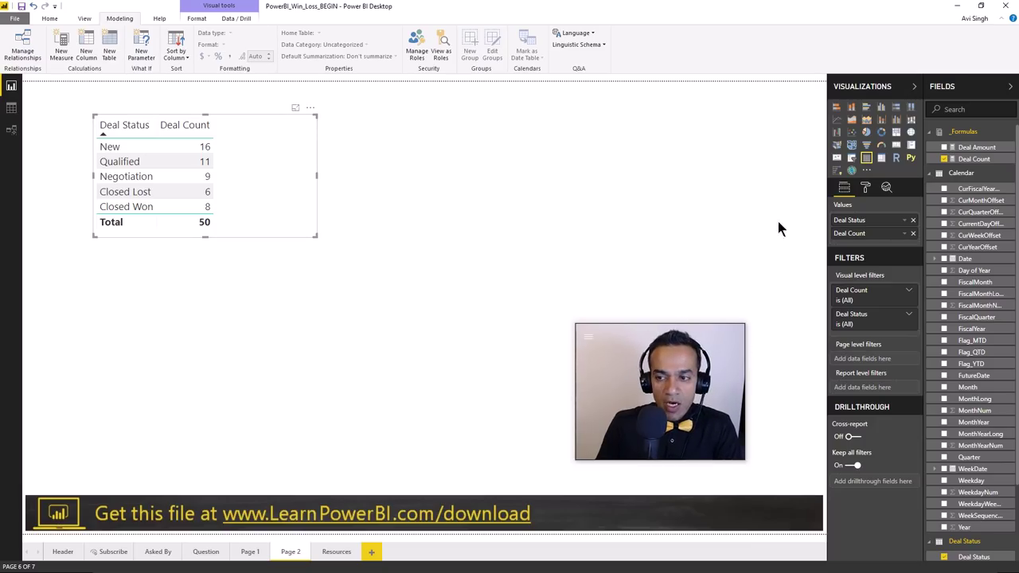
# - Convert the copied table to a matrix with Calendar Month as rows and Deal Status as columns, enlarge it and move it to the page corner
pyautogui.click(881, 158)
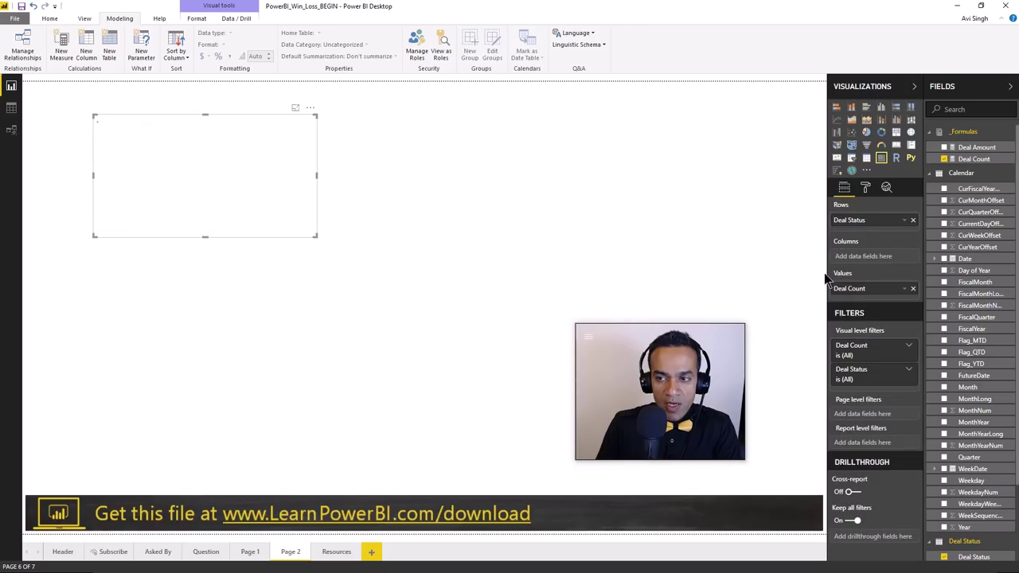
pyautogui.moveTo(869, 221); pyautogui.dragTo(869, 251)
pyautogui.click(930, 174)
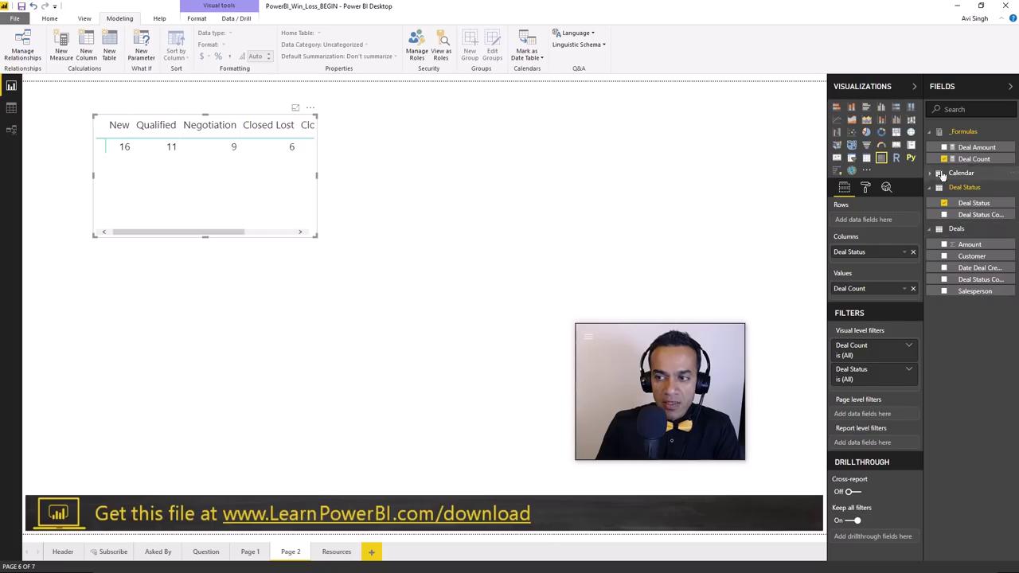
pyautogui.click(932, 174)
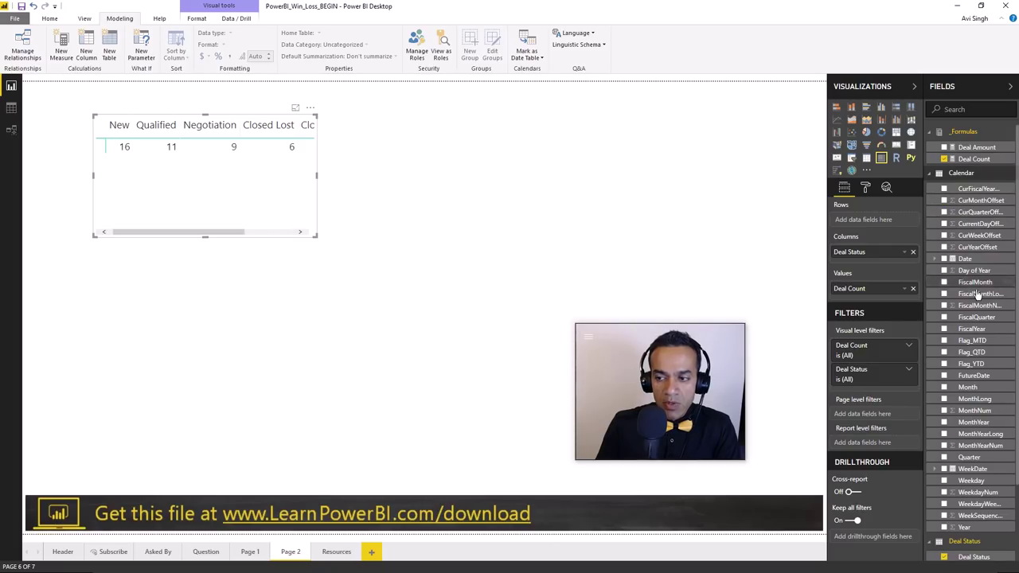
pyautogui.moveTo(930, 326); pyautogui.dragTo(884, 223)
pyautogui.moveTo(316, 233); pyautogui.dragTo(457, 276)
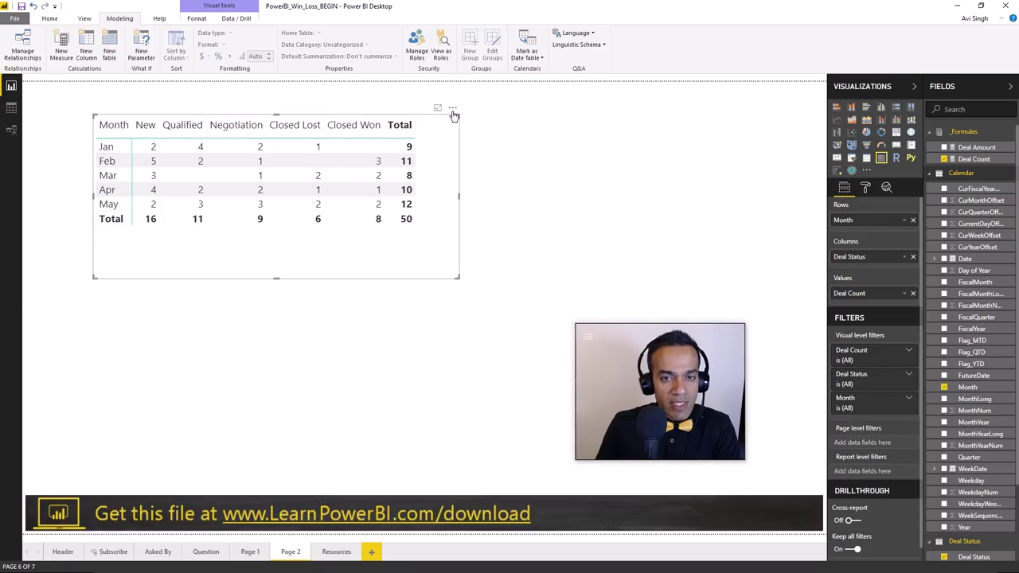
pyautogui.moveTo(453, 116); pyautogui.dragTo(380, 107)
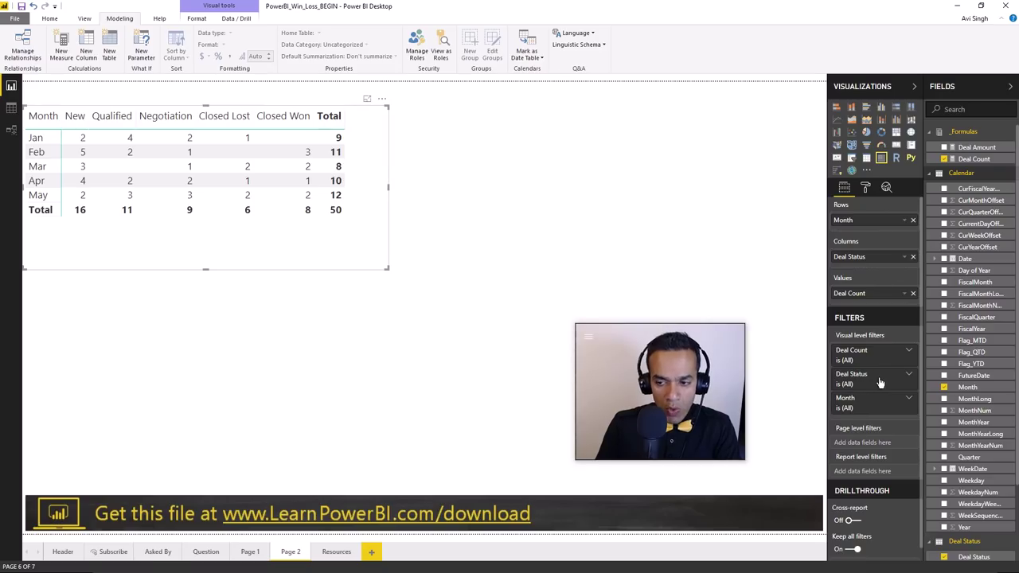
# - Filter the matrix's Deal Status to Closed Lost and Closed Won and shrink the visual to fit
pyautogui.click(908, 376)
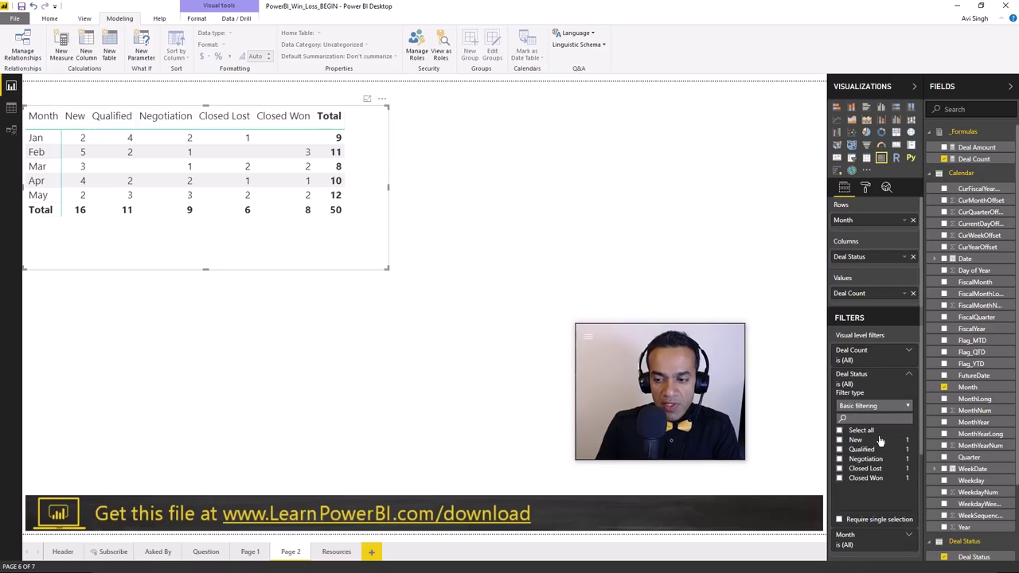
pyautogui.click(841, 468)
pyautogui.click(840, 477)
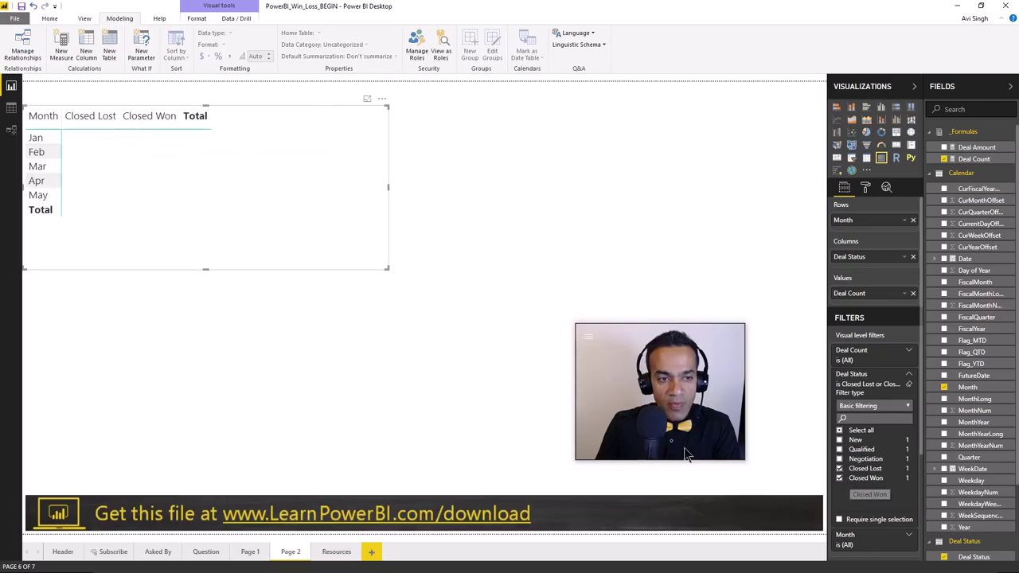
pyautogui.moveTo(346, 255); pyautogui.dragTo(283, 230)
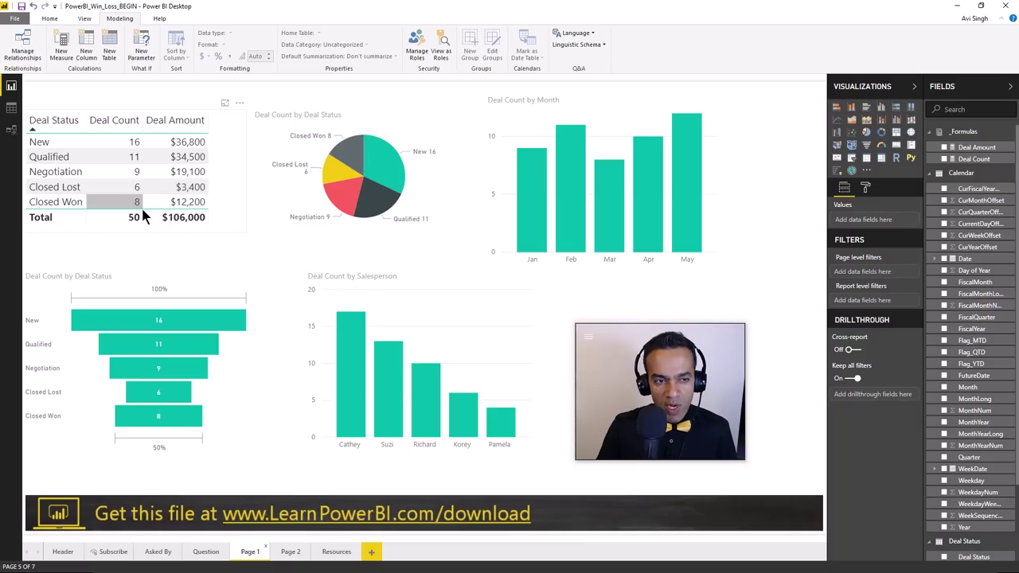
pyautogui.click(293, 554)
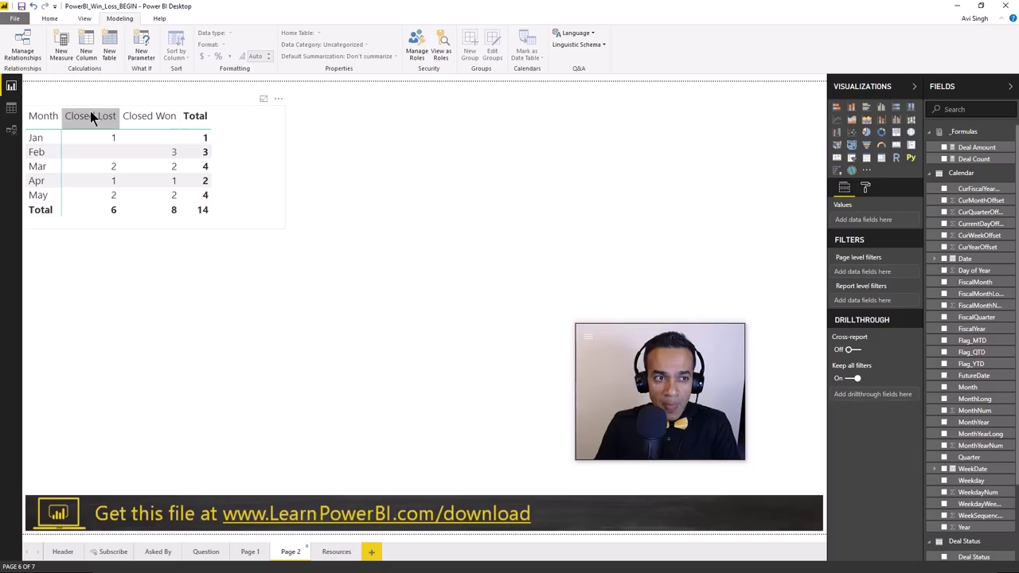
# - Open the Power Query Editor, maximize its window and select the Deal Status query
pyautogui.click(11, 108)
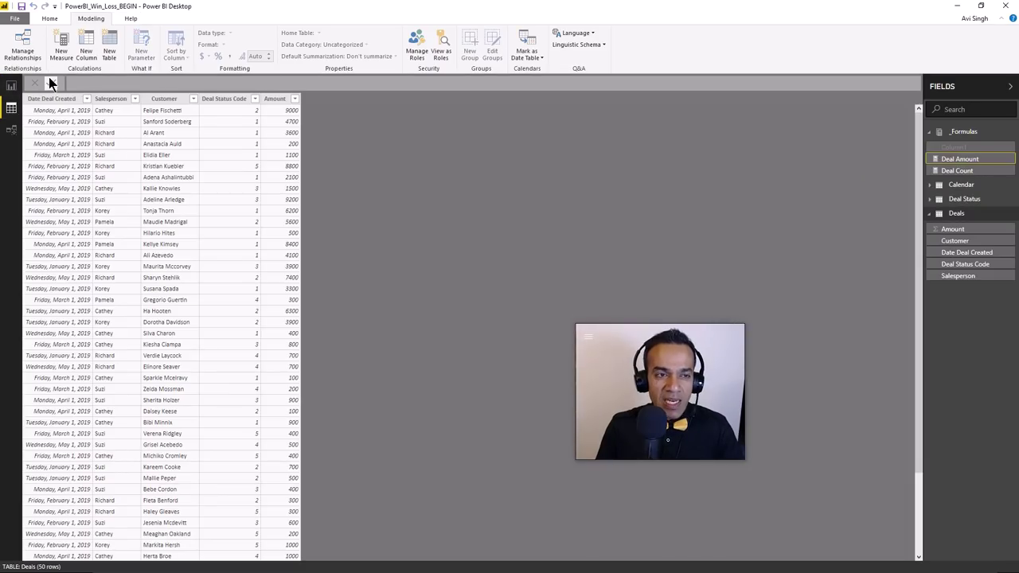
pyautogui.click(50, 19)
pyautogui.click(175, 46)
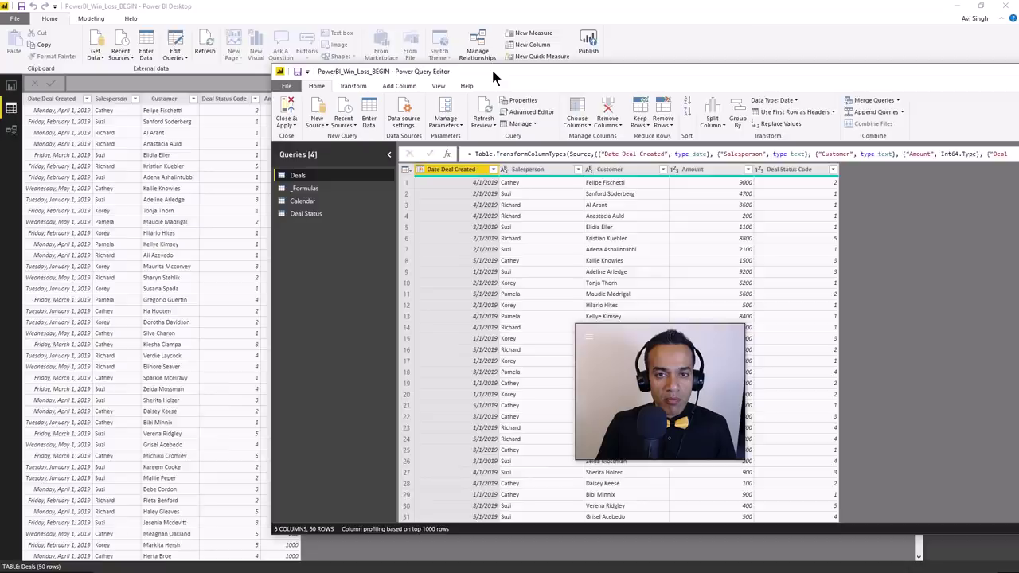
pyautogui.doubleClick(491, 67)
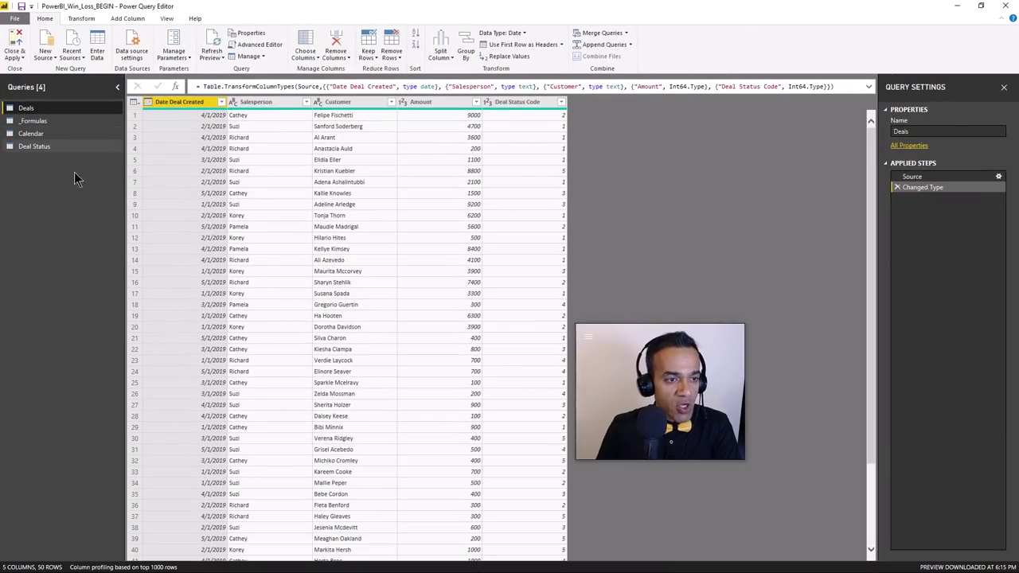
pyautogui.click(34, 146)
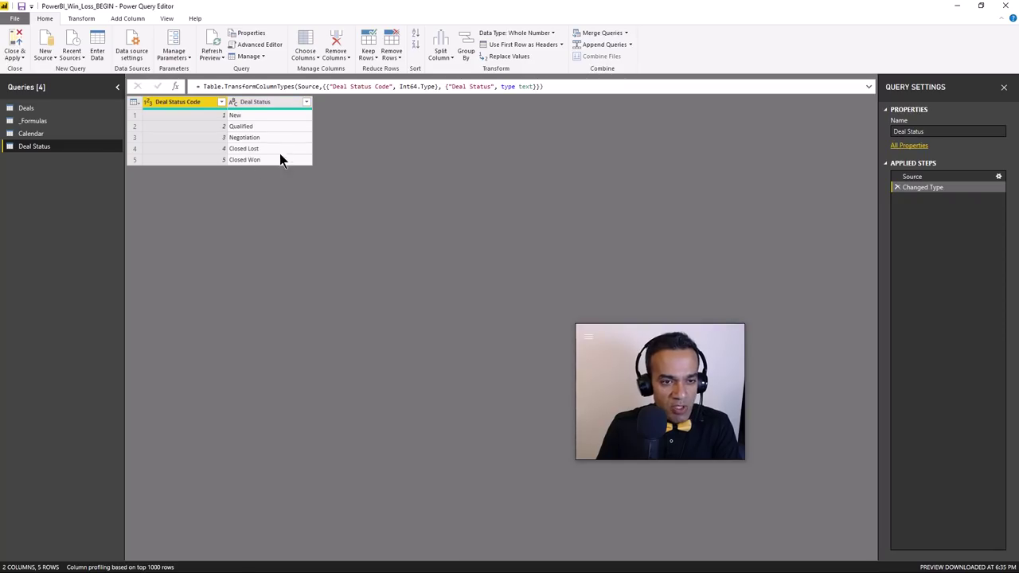
# - Start a conditional column in the Deal Status query, name it Deal Overall Status and reposition the dialog below the data
pyautogui.click(125, 21)
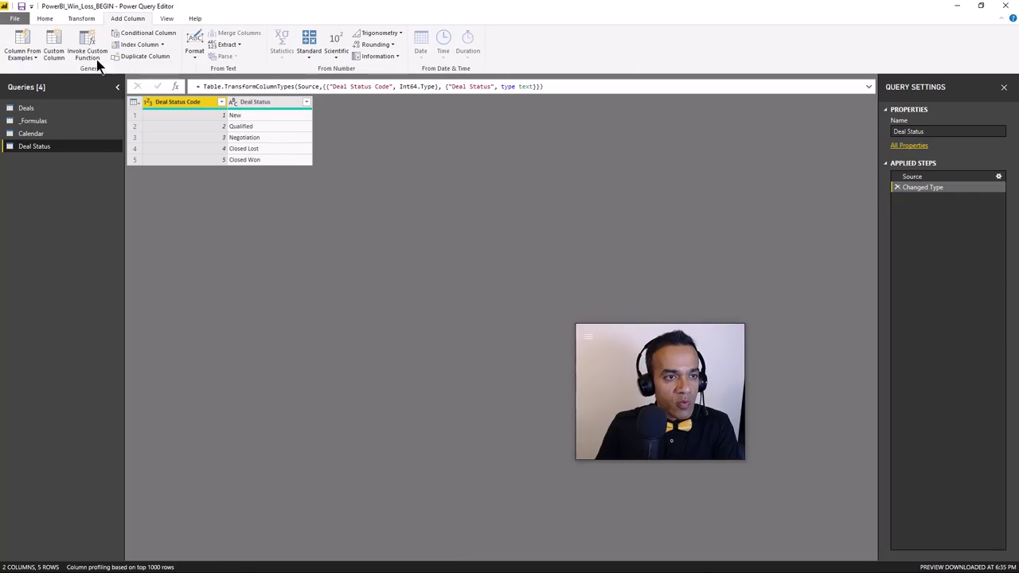
pyautogui.click(150, 32)
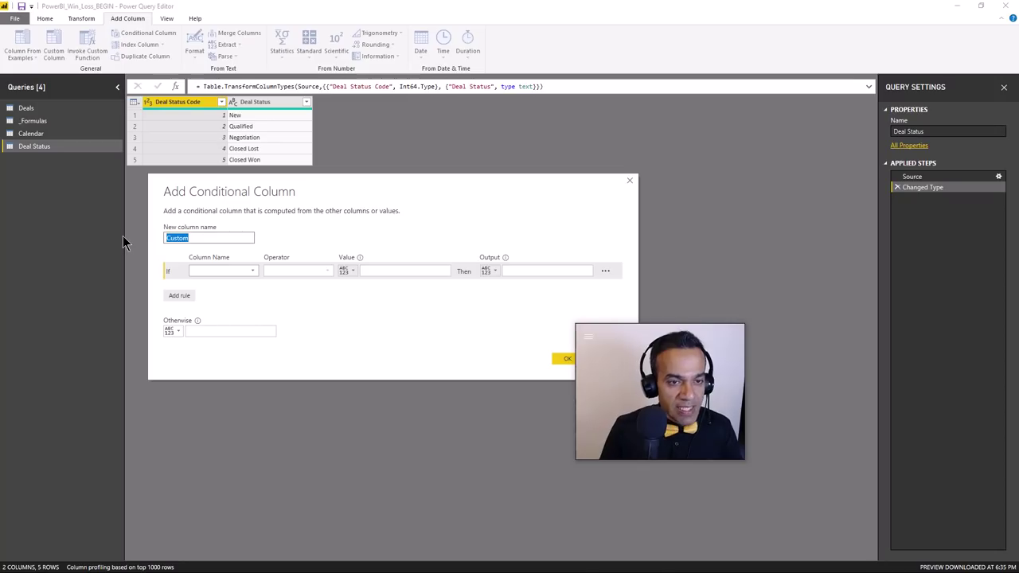
pyautogui.write('Deal Overa')
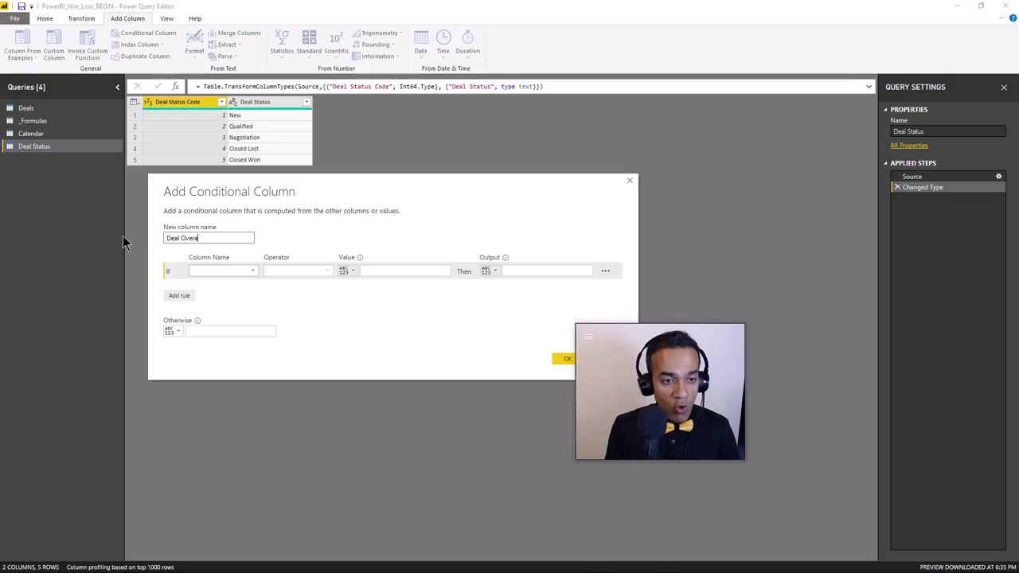
pyautogui.write('ll Status')
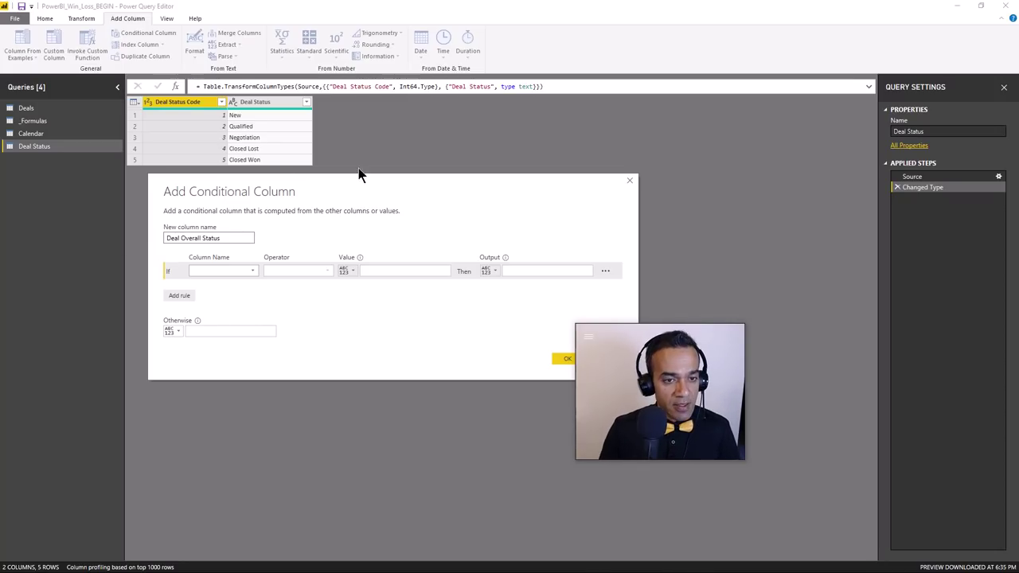
pyautogui.moveTo(345, 190); pyautogui.dragTo(317, 181)
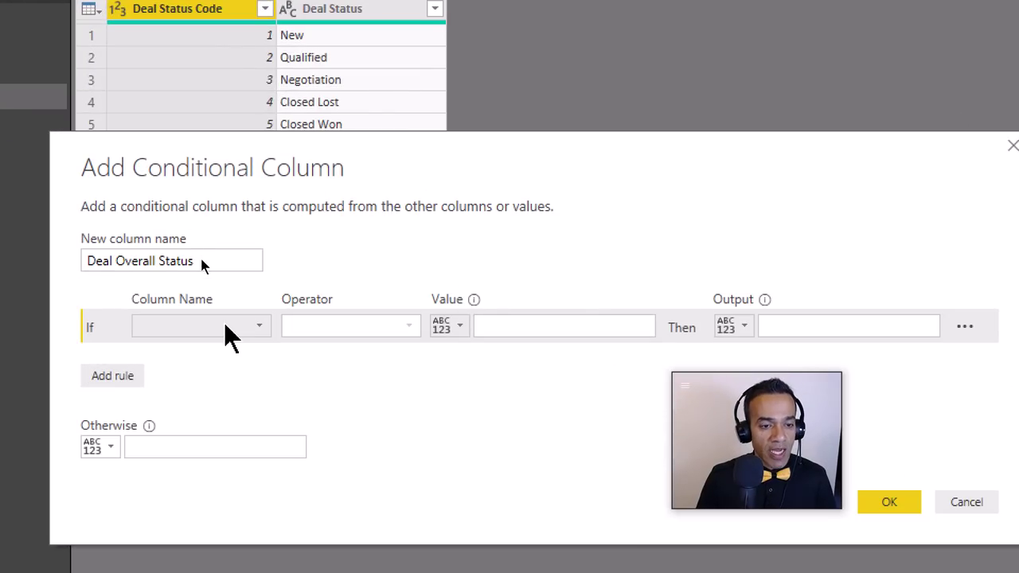
# - Define the first rule so that Deal Status equals Closed Lost outputs Closed
pyautogui.click(211, 335)
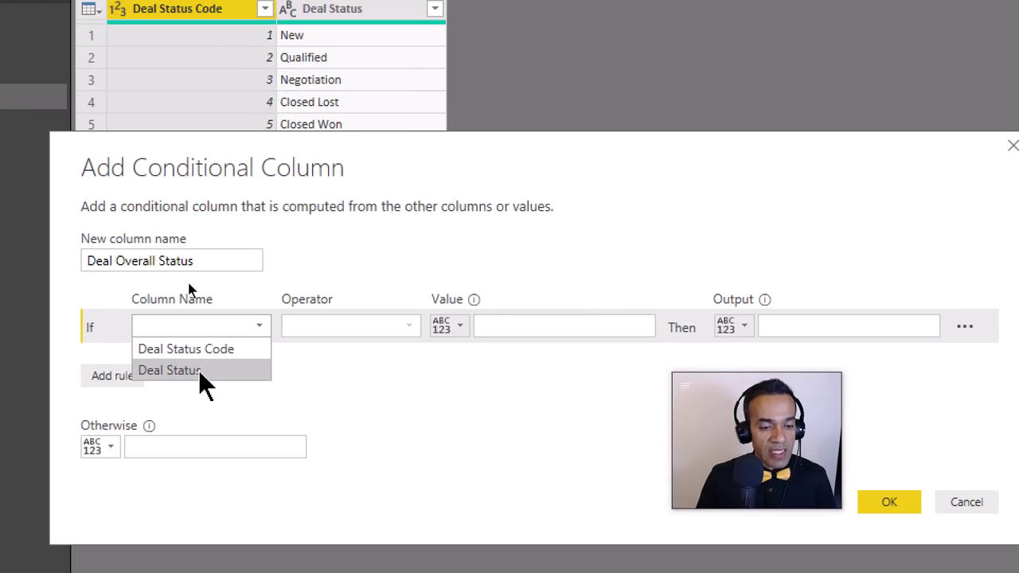
pyautogui.click(200, 369)
pyautogui.click(528, 335)
pyautogui.write('C')
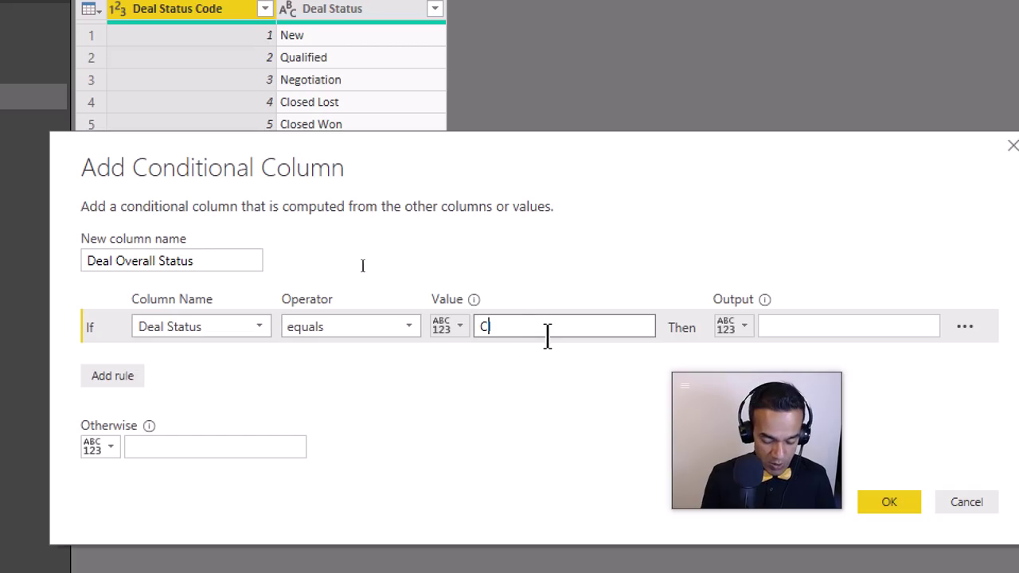
pyautogui.write('losed Lost')
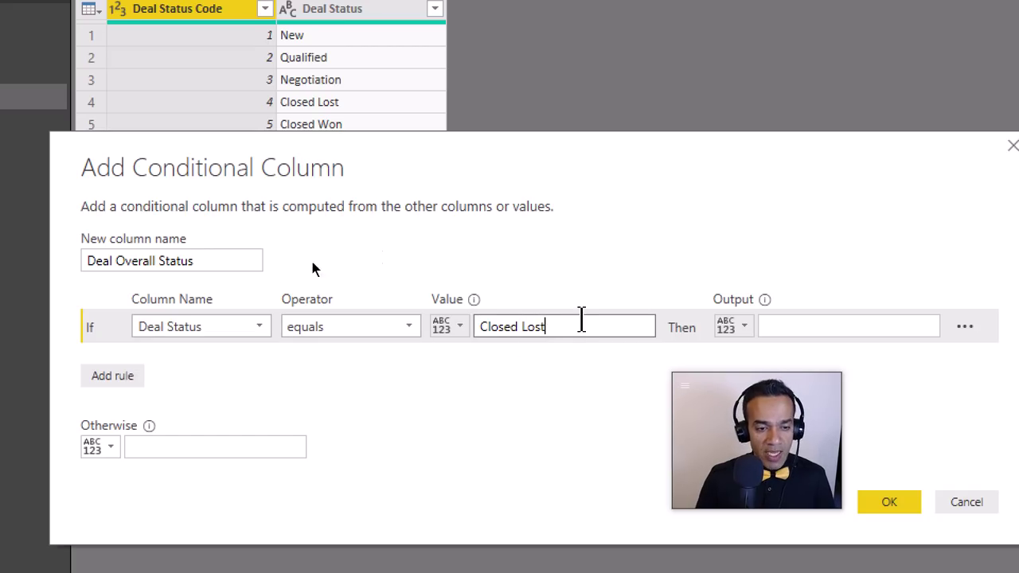
pyautogui.click(816, 328)
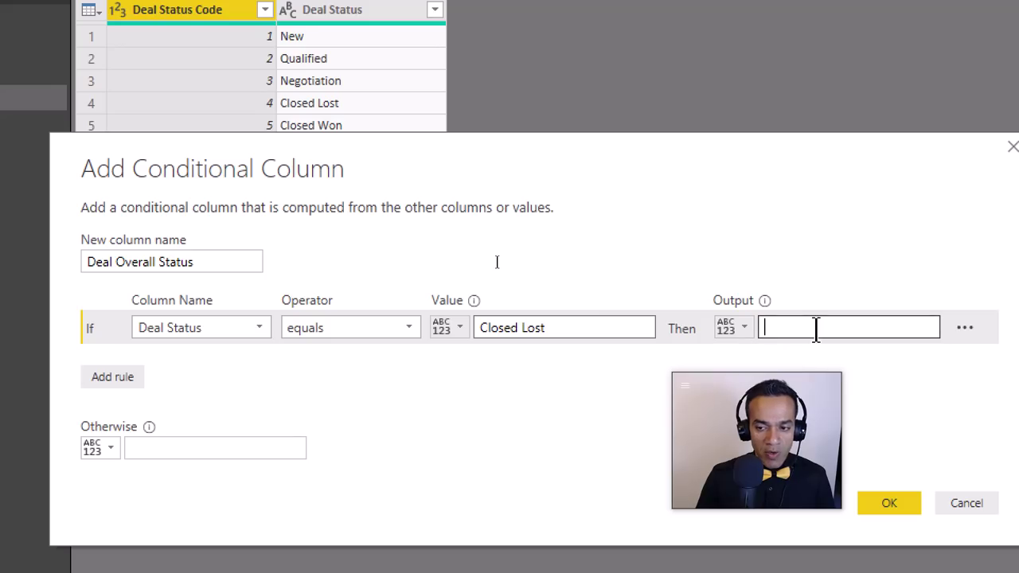
pyautogui.write('Closed')
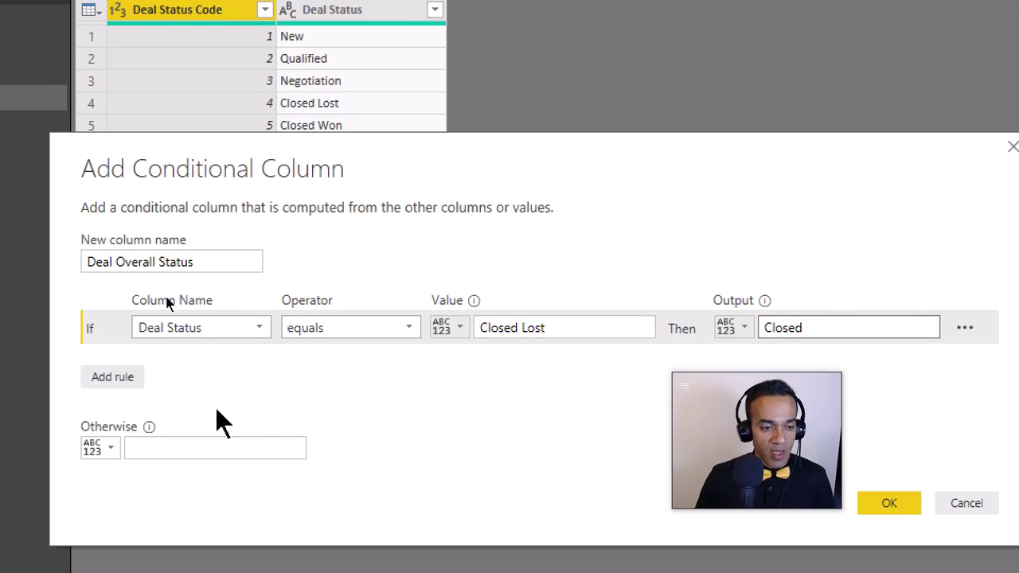
# - Add a second rule so that Deal Status equals Closed Won also outputs Closed
pyautogui.click(127, 377)
pyautogui.click(263, 361)
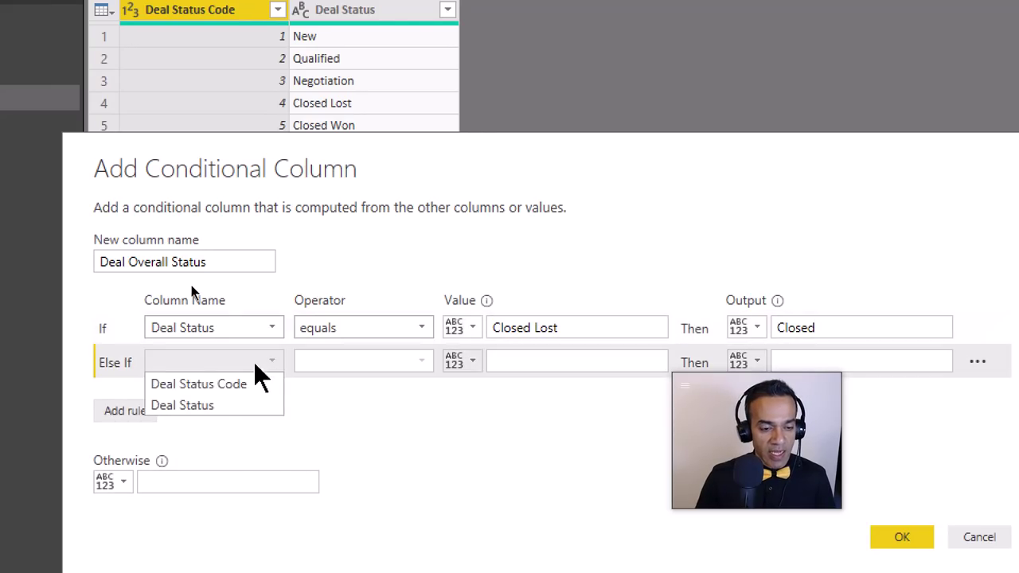
pyautogui.click(199, 405)
pyautogui.click(503, 362)
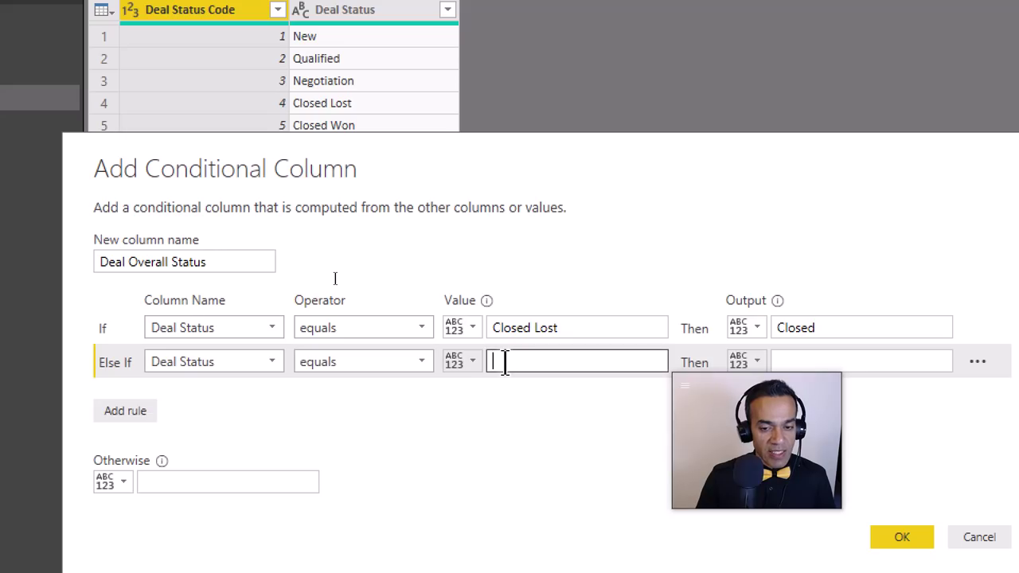
pyautogui.write('Closed Won')
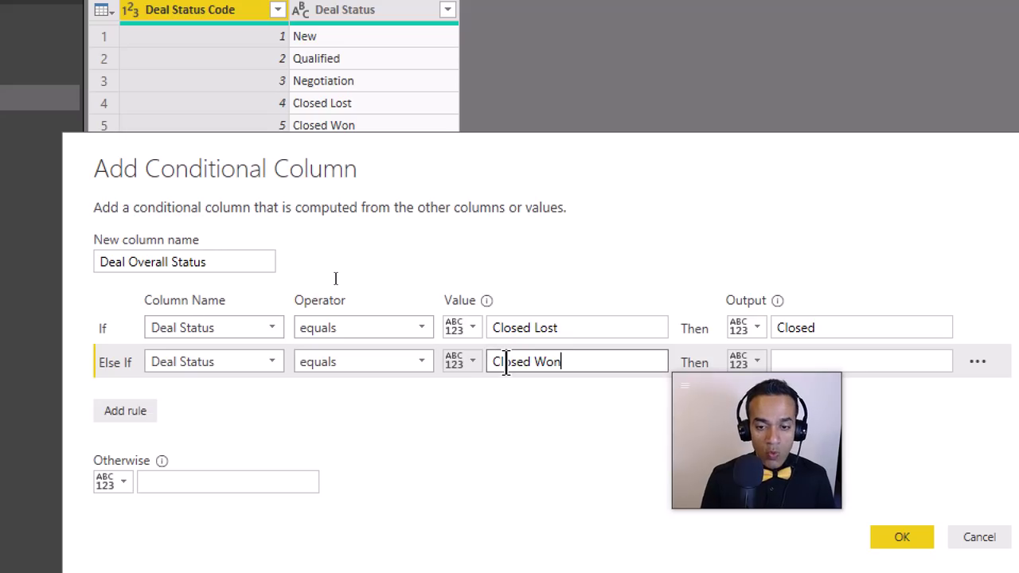
pyautogui.click(869, 362)
pyautogui.write('Closed')
# - Set the otherwise value to Open and create the conditional column
pyautogui.click(213, 483)
pyautogui.write('Open')
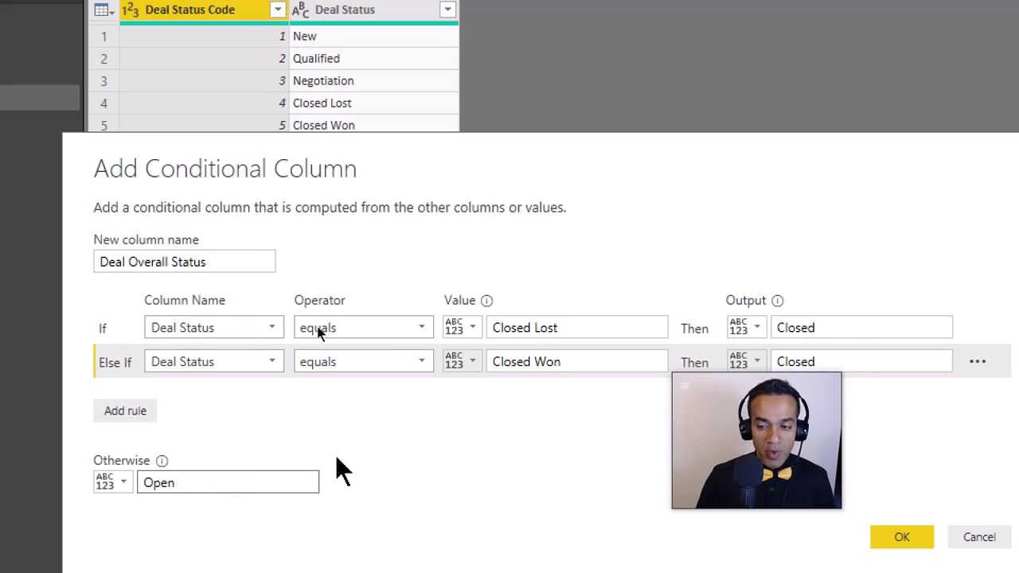
pyautogui.click(884, 523)
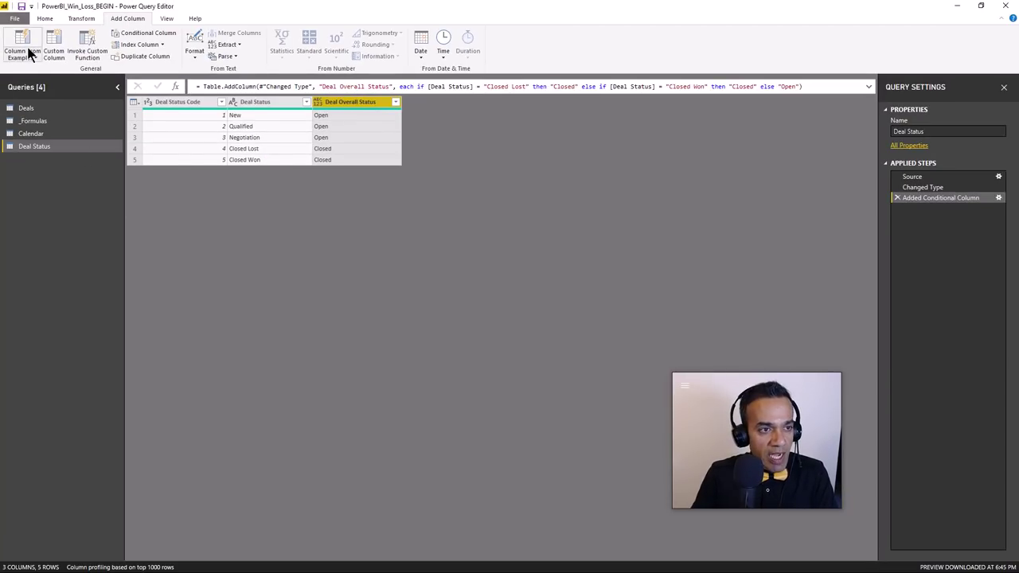
# - Apply the query changes, switch to the report view and go to Page 2 after a look at the Resources page
pyautogui.click(45, 18)
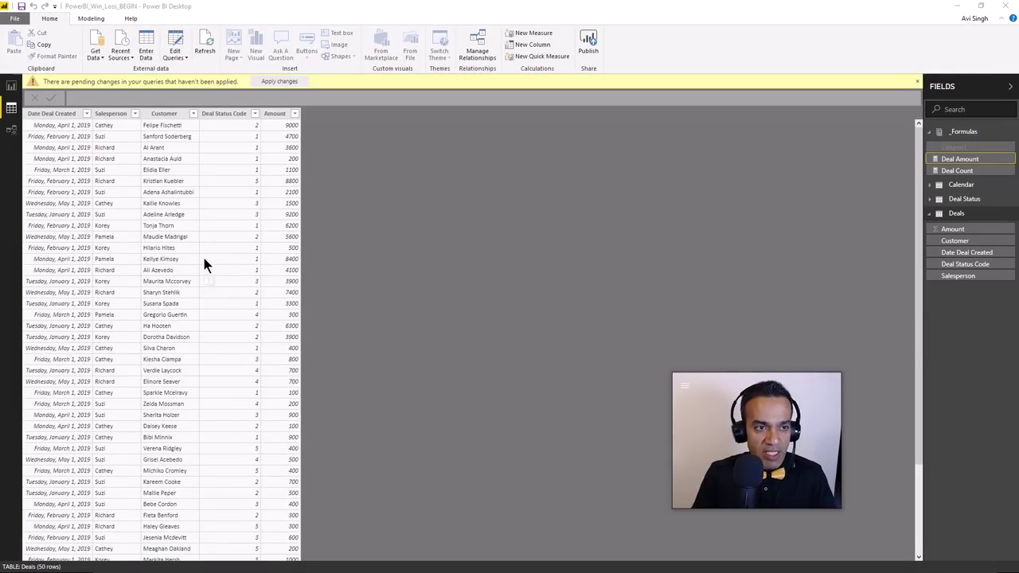
pyautogui.click(11, 87)
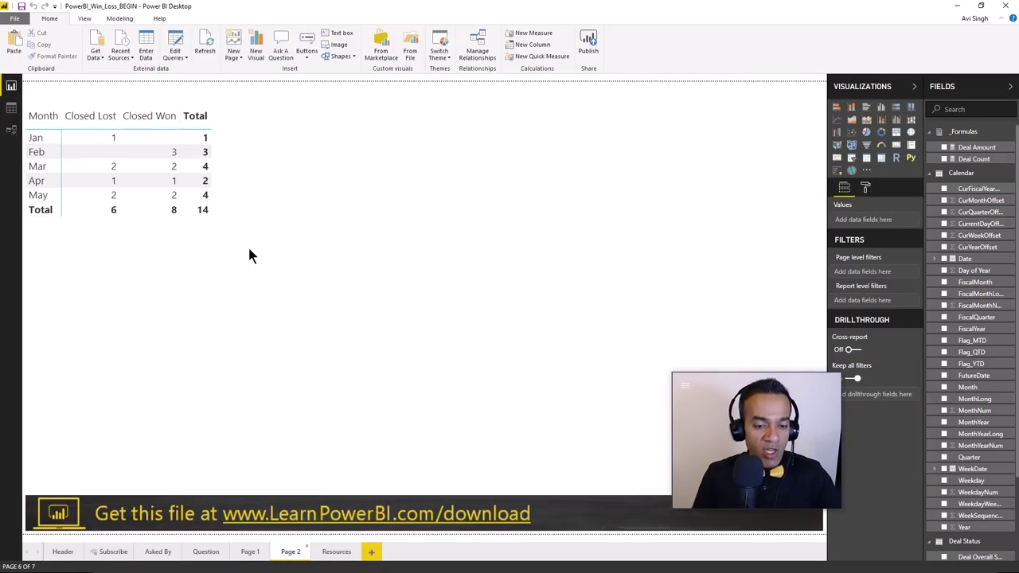
pyautogui.click(337, 551)
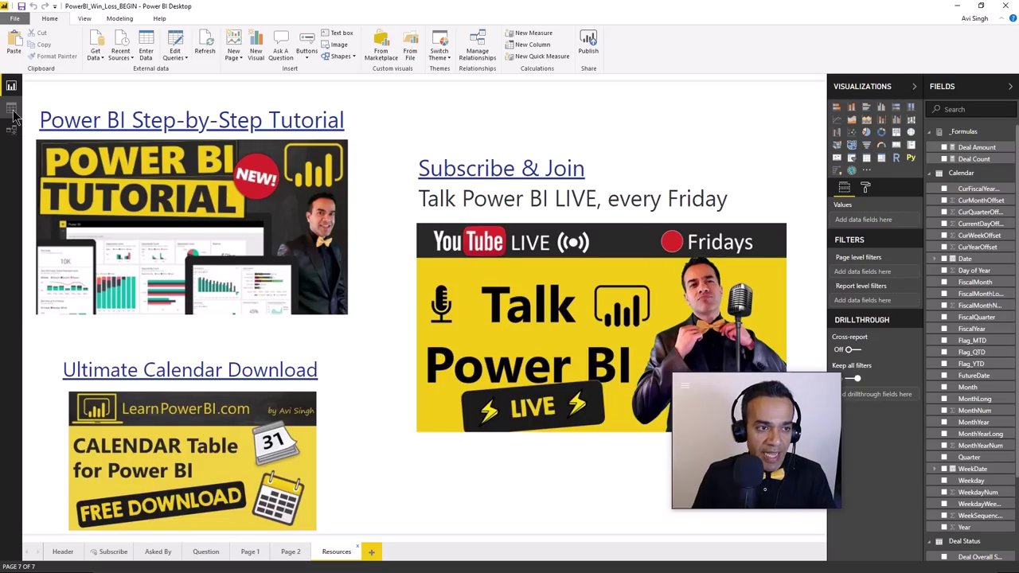
pyautogui.click(291, 552)
# - Duplicate the month-by-status matrix on Page 2 and place the copy beside the original
pyautogui.click(237, 175)
pyautogui.click(278, 101)
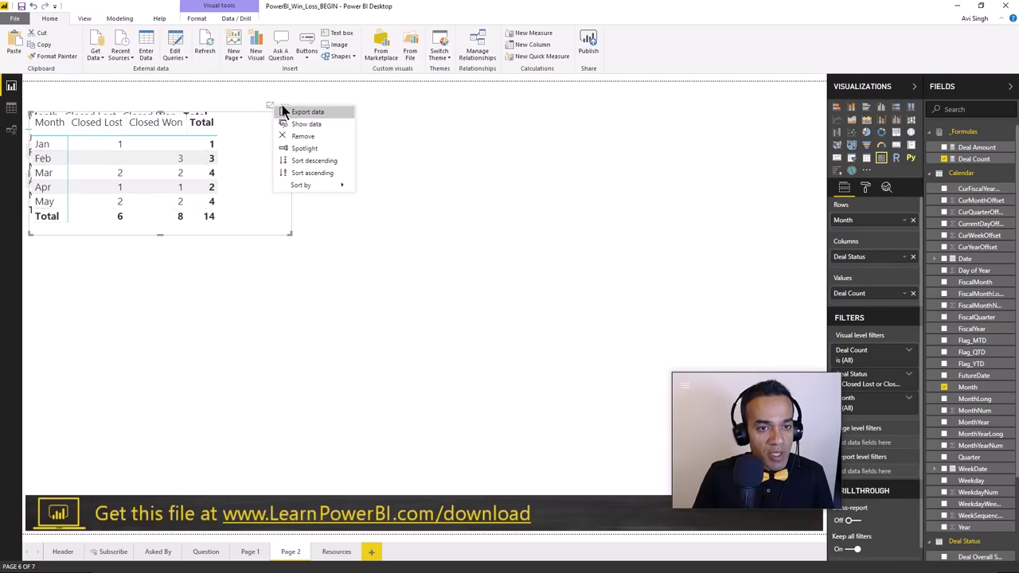
pyautogui.click(282, 114)
pyautogui.moveTo(282, 111); pyautogui.dragTo(506, 102)
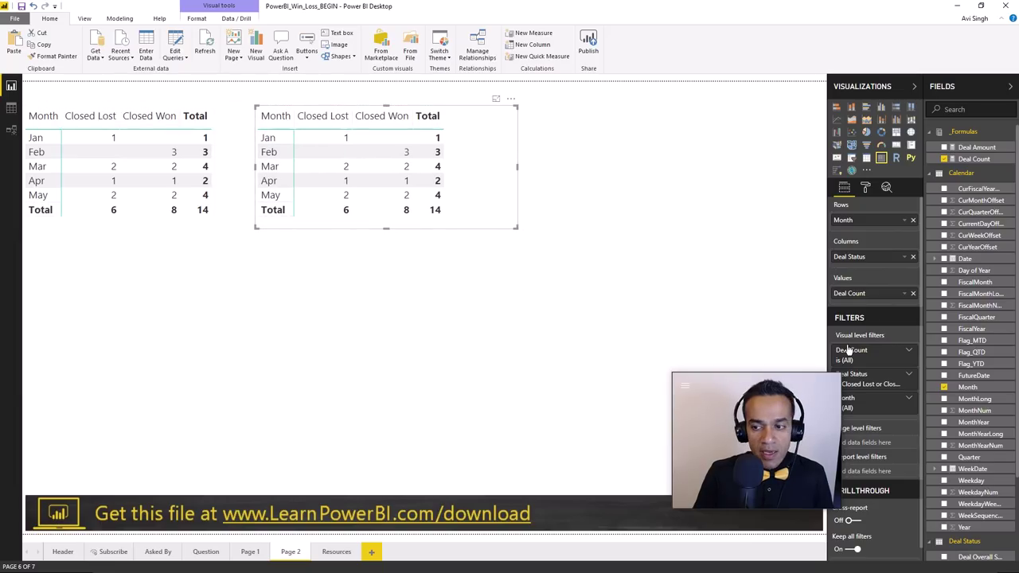
# - Strip the copied matrix of its Deal Status columns, Deal Count values and Deal Status filter, and enlarge it to fit all months
pyautogui.click(913, 256)
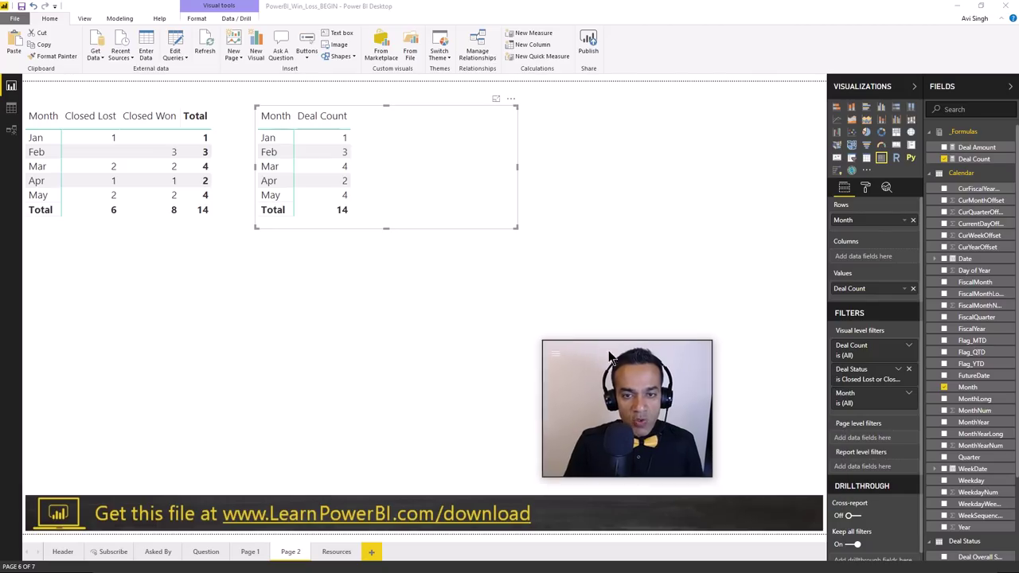
pyautogui.click(913, 288)
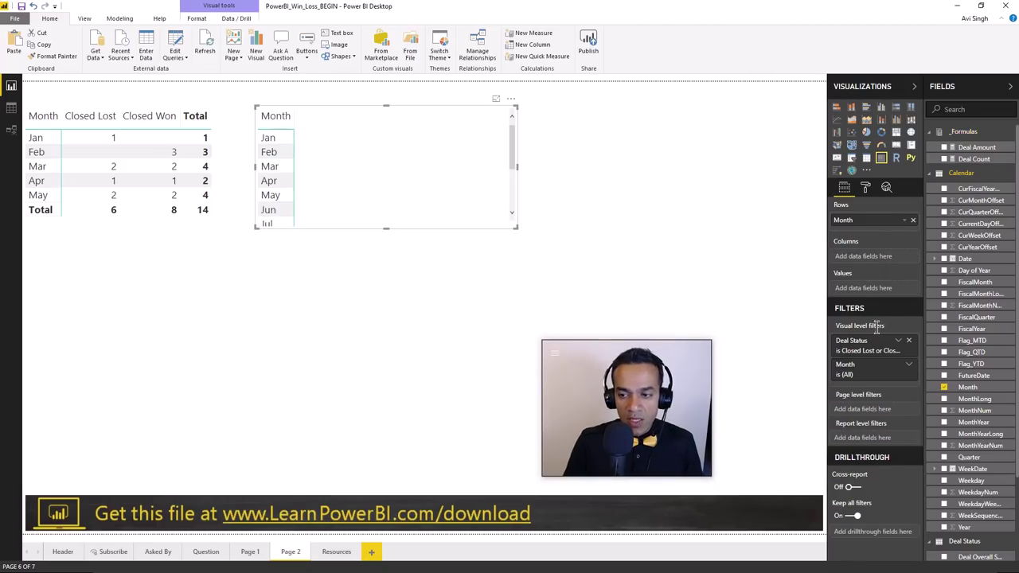
pyautogui.click(909, 341)
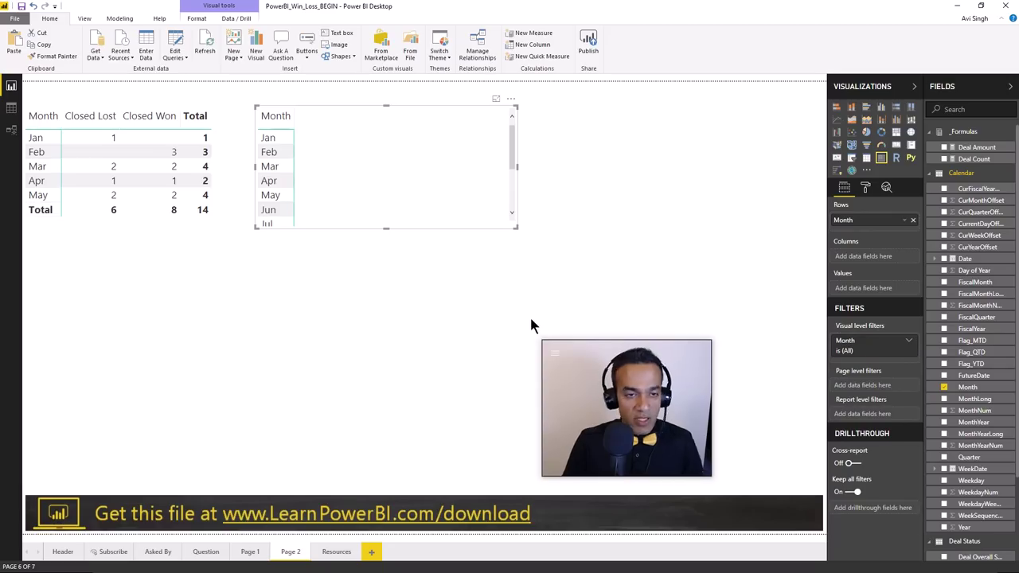
pyautogui.moveTo(514, 228); pyautogui.dragTo(519, 311)
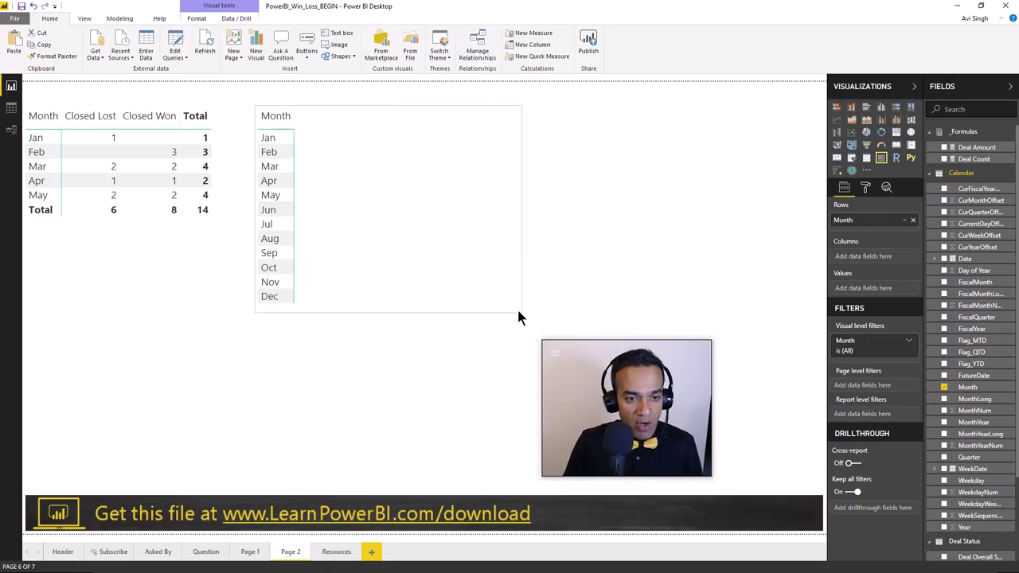
# - Create a new measure in the _Formulas table and name it Total Deals Closed
pyautogui.click(977, 159)
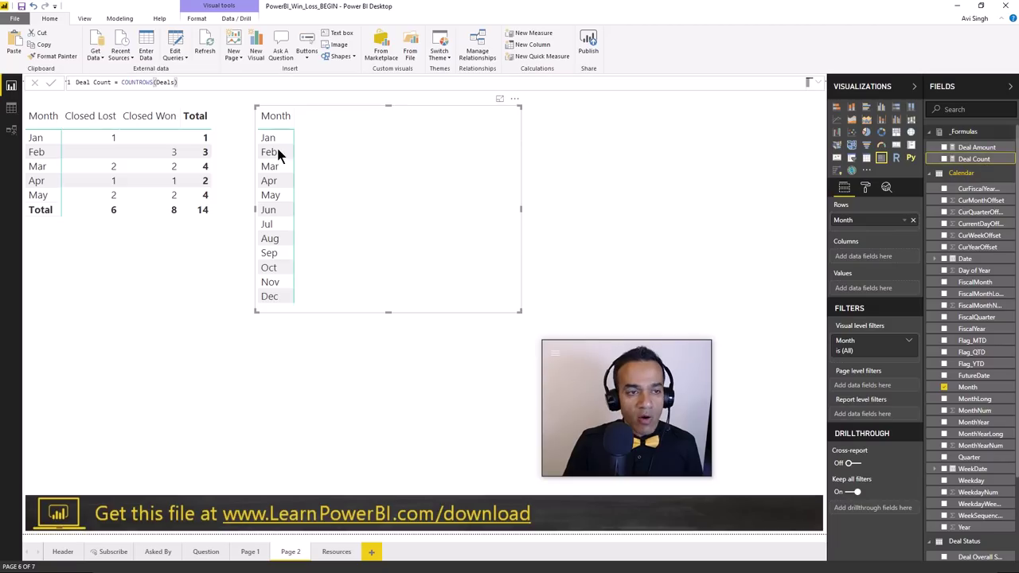
pyautogui.click(198, 20)
pyautogui.click(121, 20)
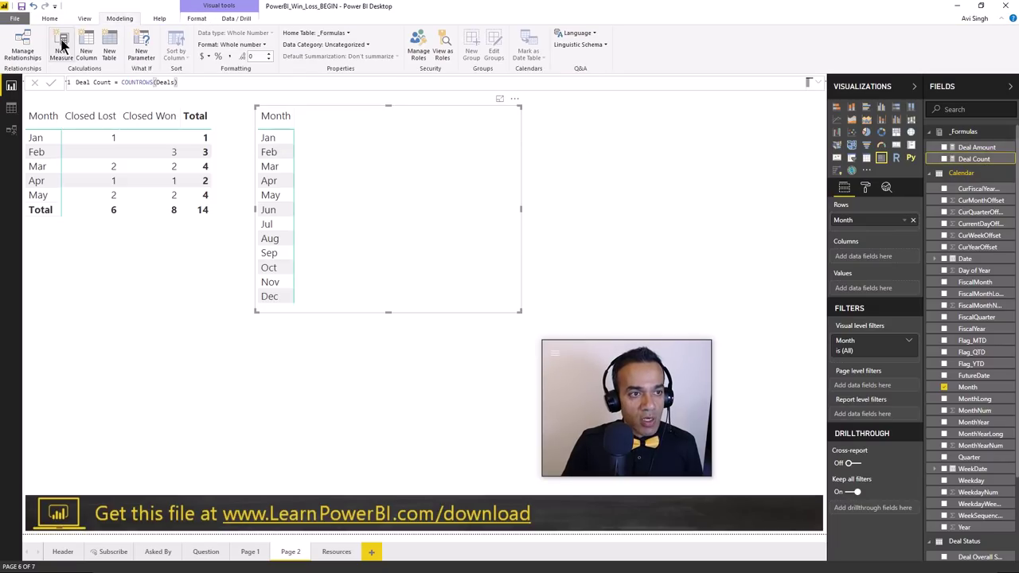
pyautogui.click(61, 52)
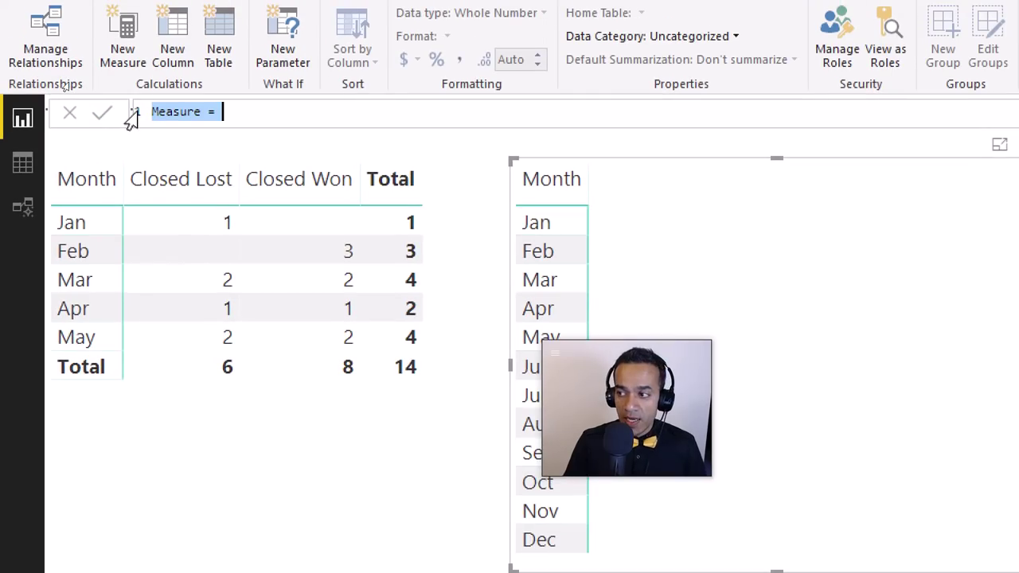
pyautogui.write('Total Deals ')
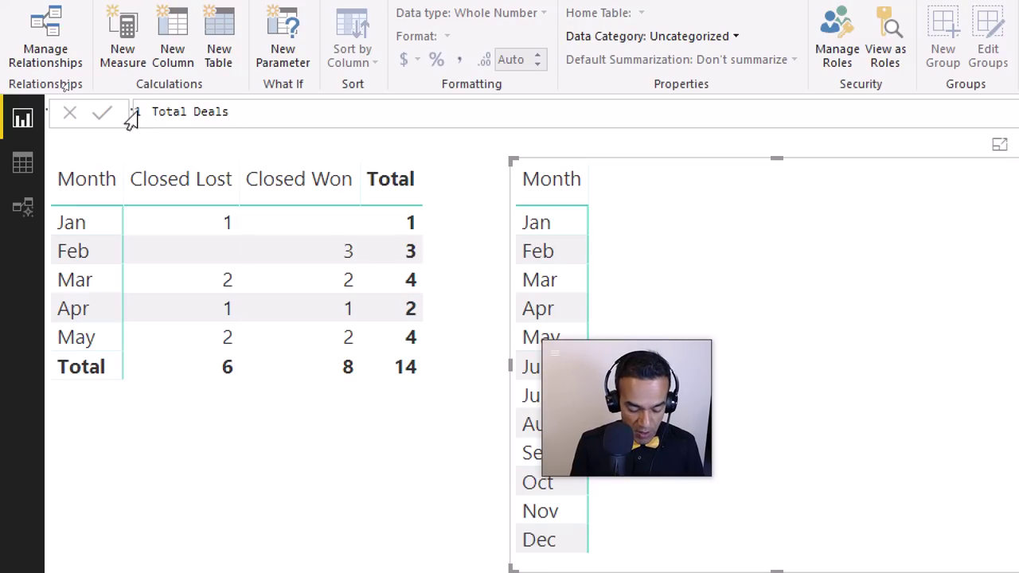
pyautogui.write('Close')
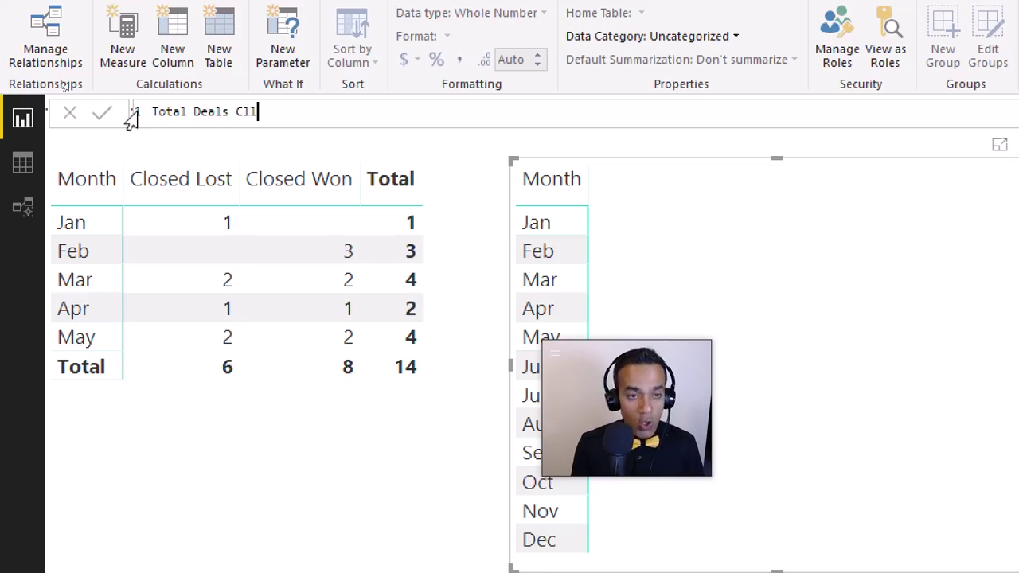
pyautogui.press('BackSpace')
pyautogui.press('BackSpace')
pyautogui.press('BackSpace')
pyautogui.write('osed')
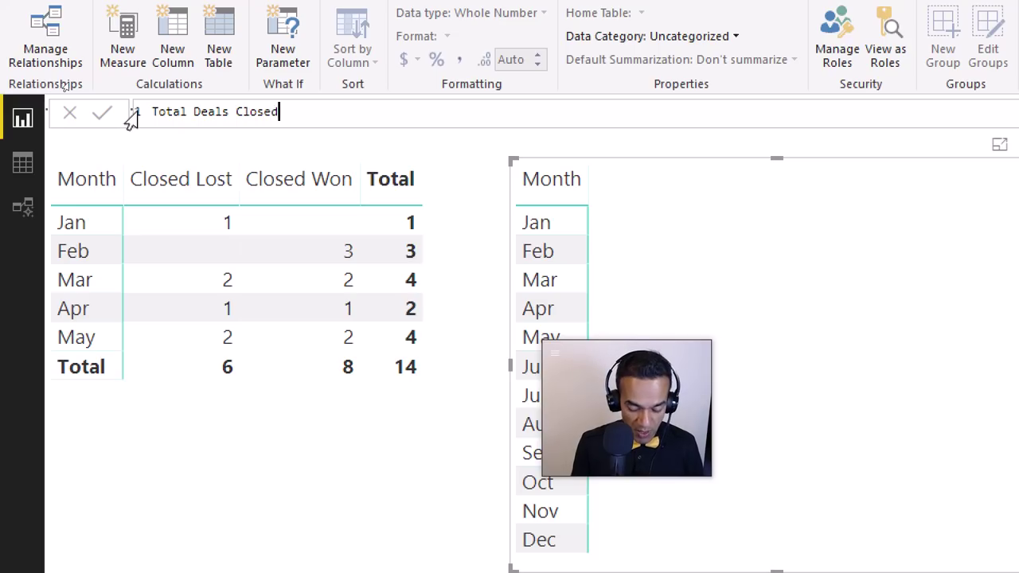
# - Start the Total Deals Closed formula as a CALCULATE expression over the [Deal Count] measure
pyautogui.write(' = CAL')
pyautogui.press('Tab')
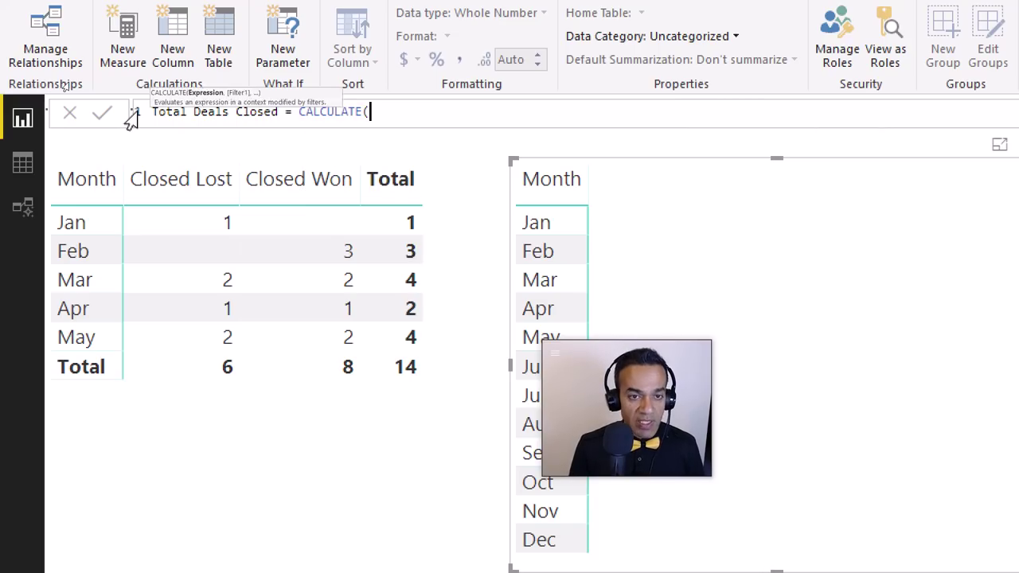
pyautogui.hotkey('ctrl', 'shift', 'Left')
pyautogui.press('BackSpace')
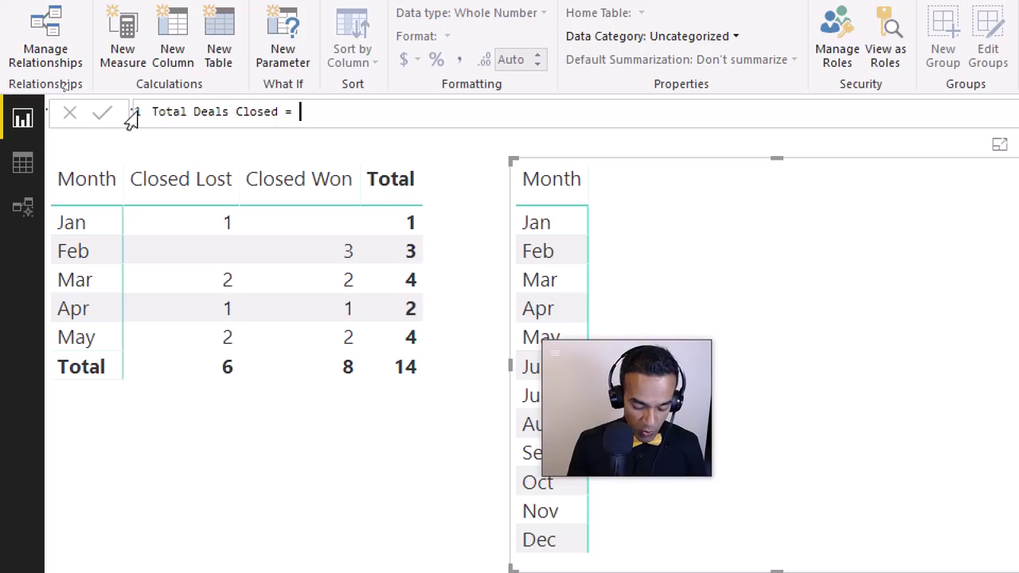
pyautogui.write('[Deal')
pyautogui.press('Down')
pyautogui.press('Tab')
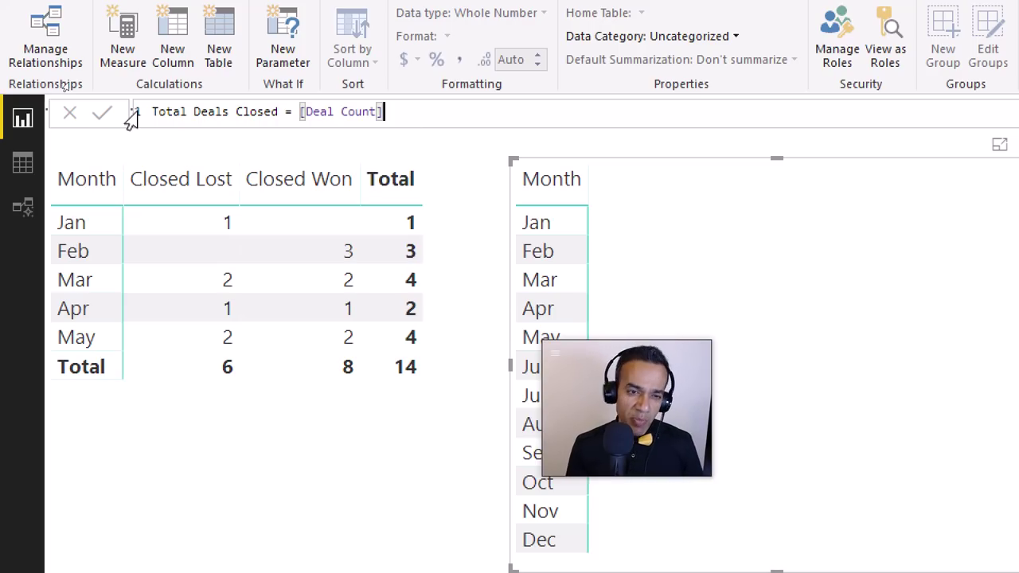
pyautogui.write('CAL')
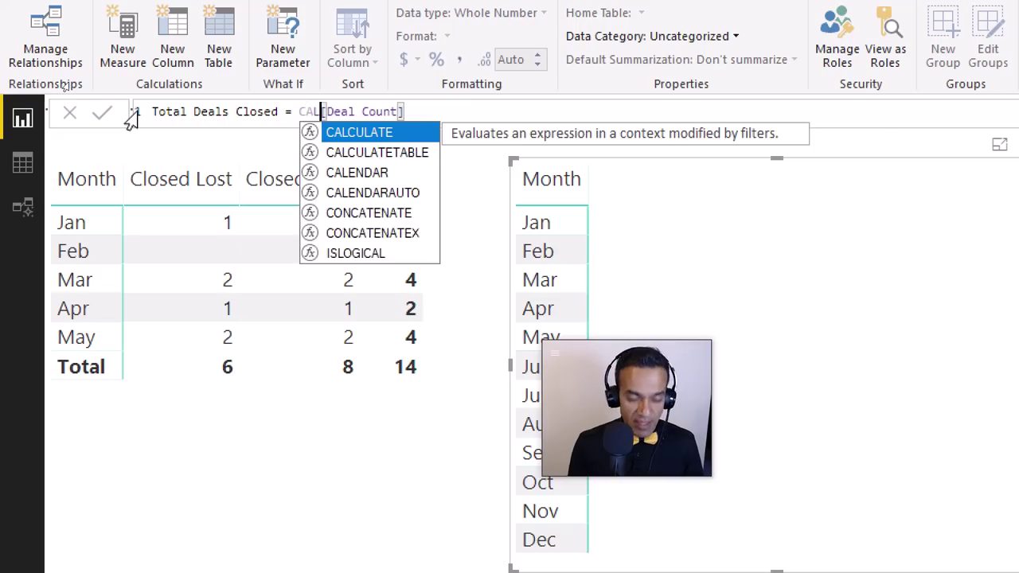
pyautogui.press('Tab')
pyautogui.press('End')
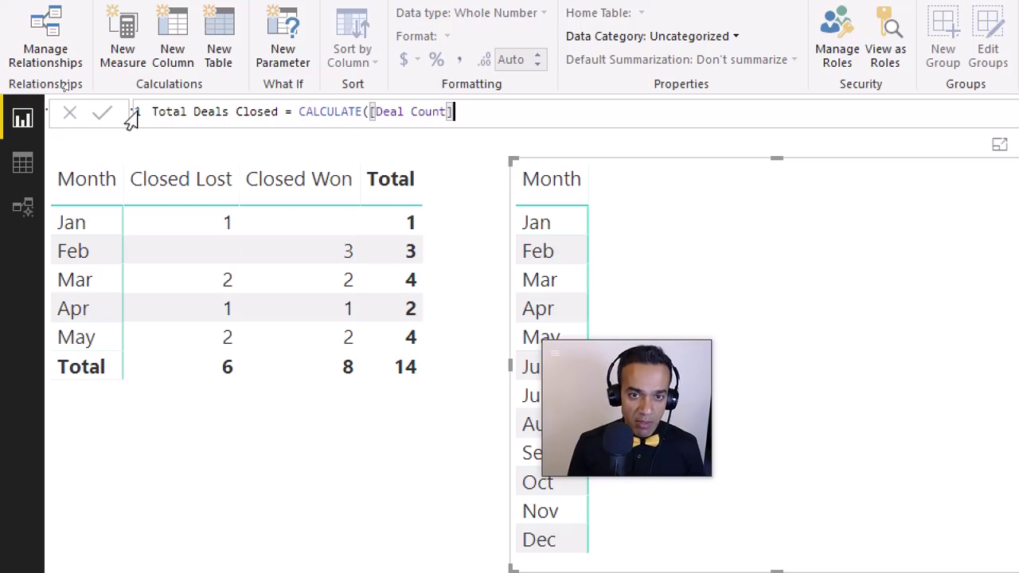
# - Filter the calculation by 'Deal Status'[Deal Overall Status] = "Closed" and add Total Deals Closed to the values of the month-only matrix
pyautogui.write(', ')
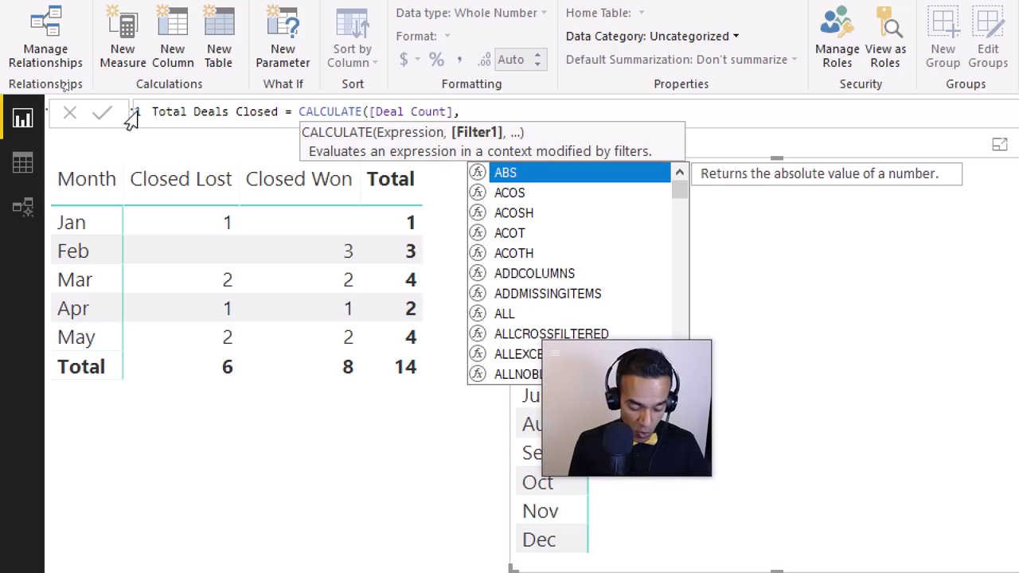
pyautogui.write('Over')
pyautogui.press('Tab')
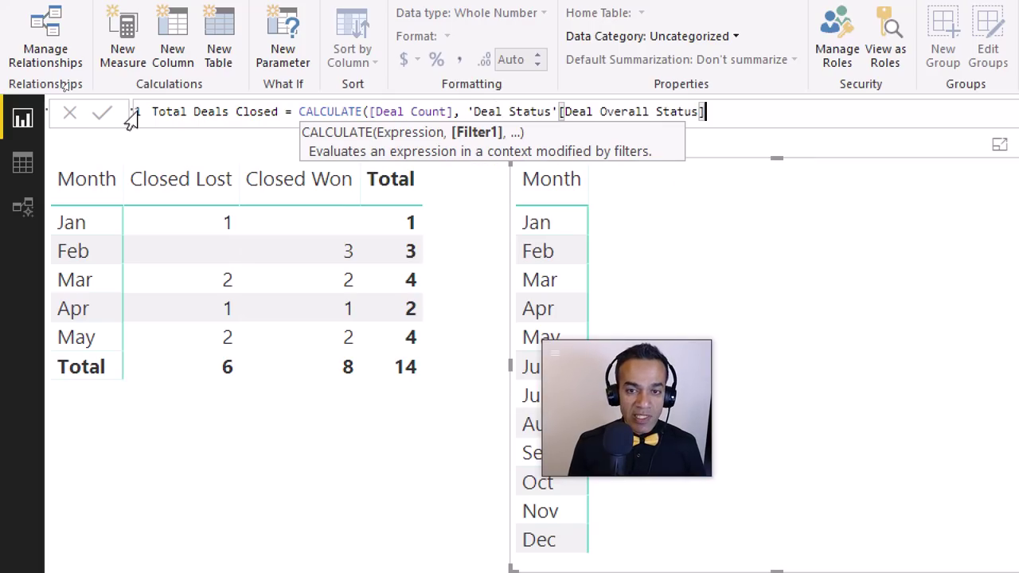
pyautogui.write('= "Close')
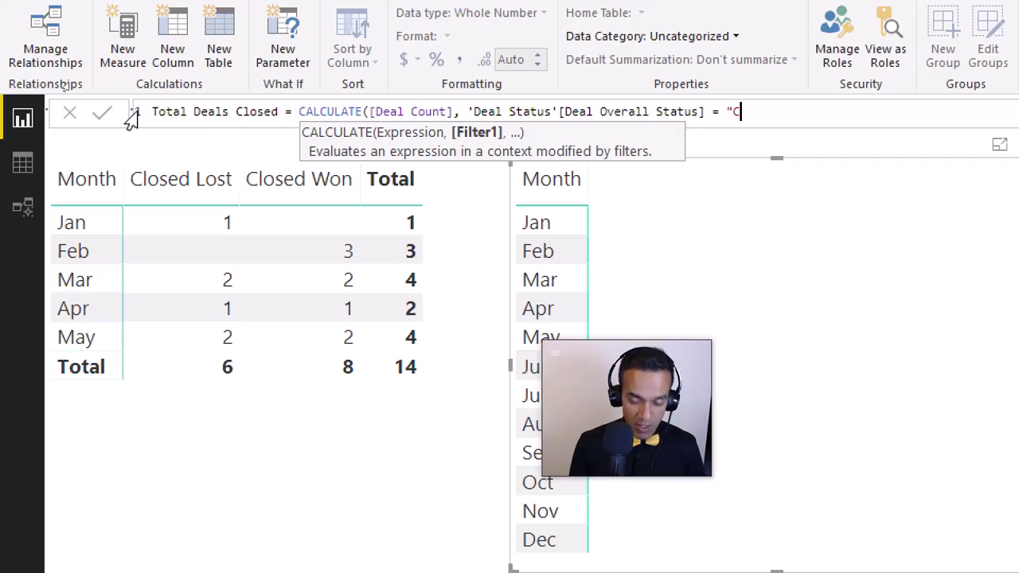
pyautogui.write('d")')
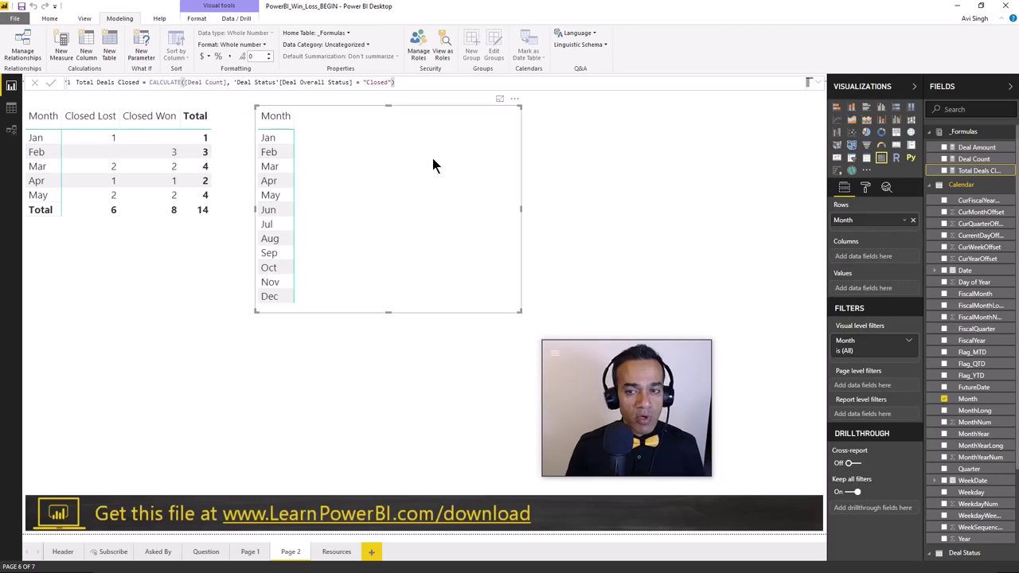
pyautogui.moveTo(969, 172); pyautogui.dragTo(379, 206)
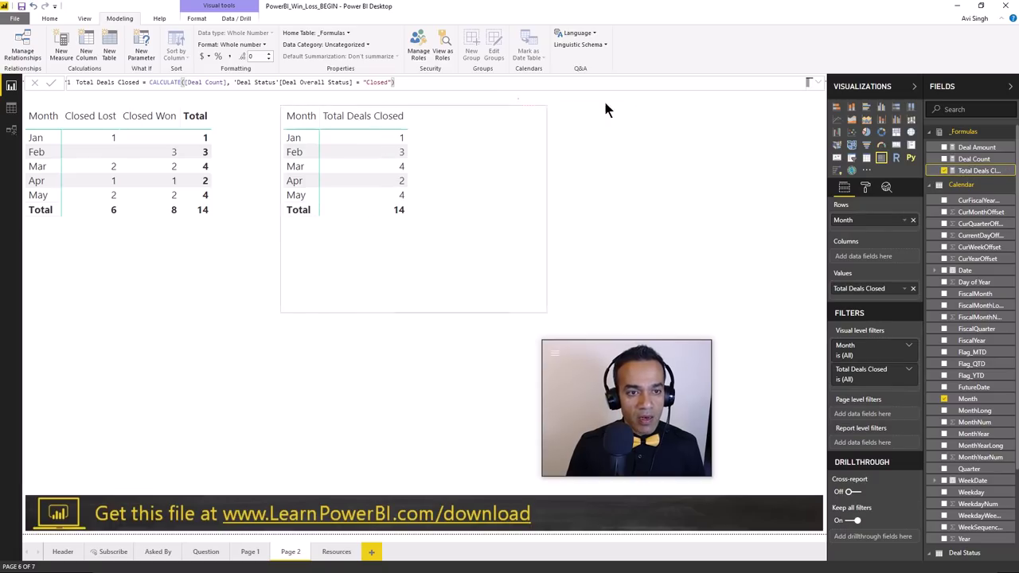
# - Clear the Deal Status filter on the month-by-status matrix and widen it to fit every status, moving the Total Deals Closed matrix beneath it
pyautogui.click(244, 210)
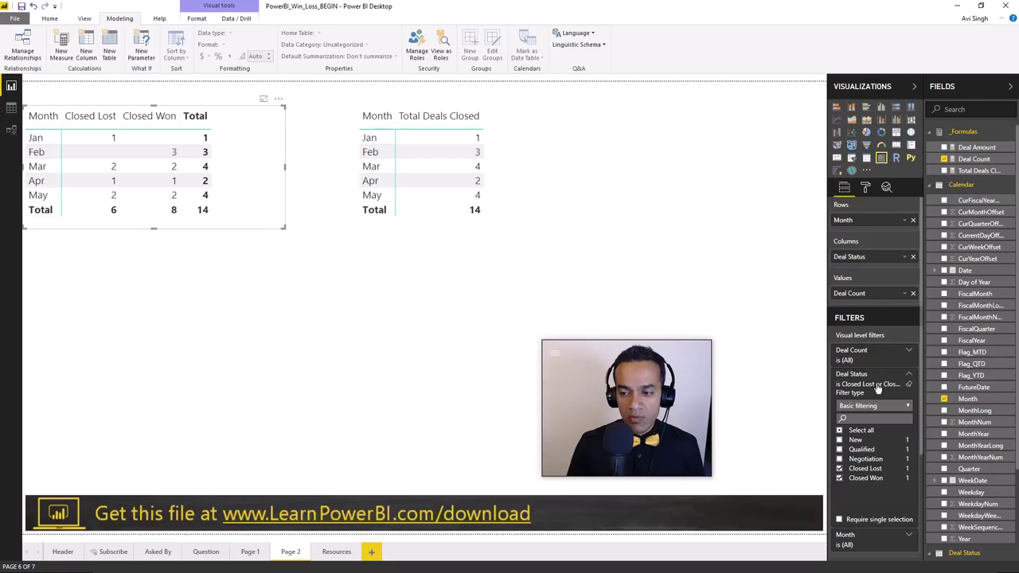
pyautogui.click(908, 384)
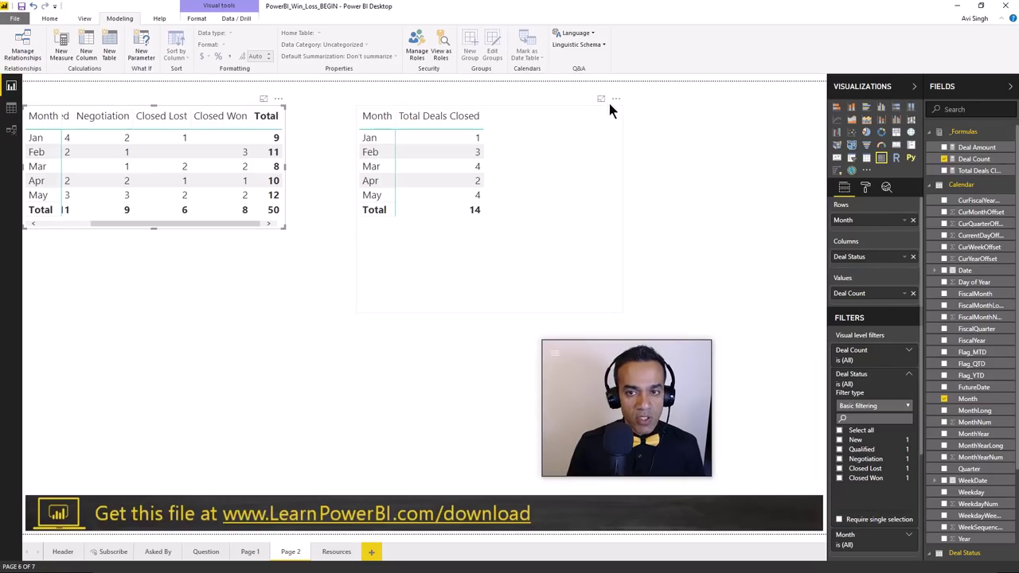
pyautogui.moveTo(571, 138); pyautogui.dragTo(421, 227)
pyautogui.click(277, 230)
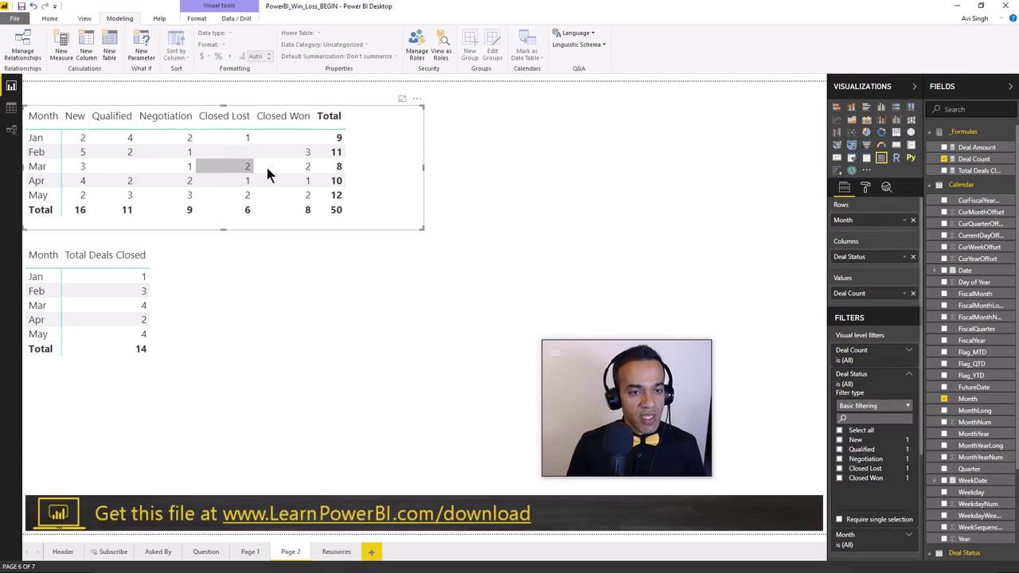
# - Cross-filter by March and May to compare closed deals with the status matrix, clear the selection and nudge the Total Deals Closed matrix
pyautogui.click(125, 305)
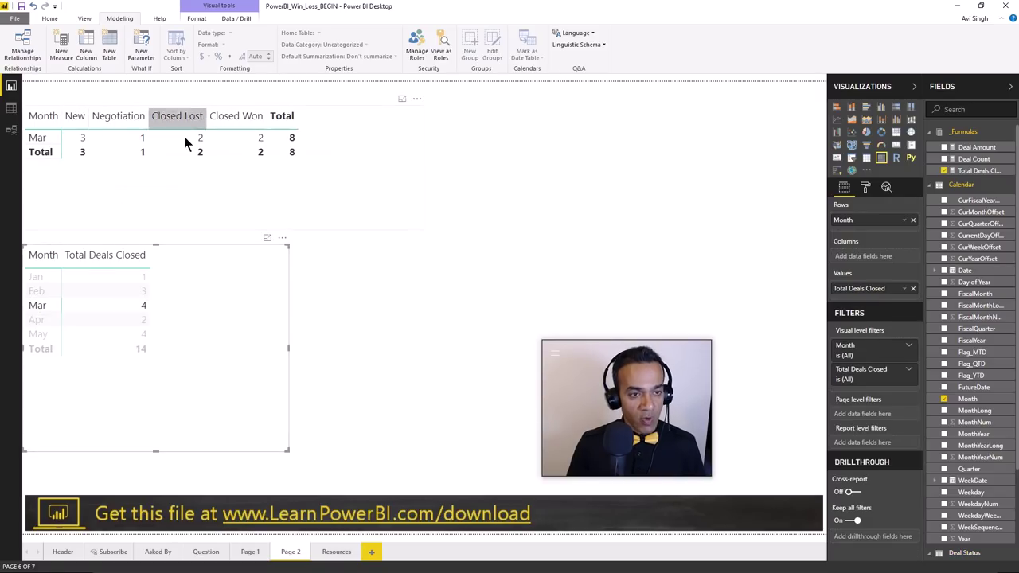
pyautogui.click(138, 336)
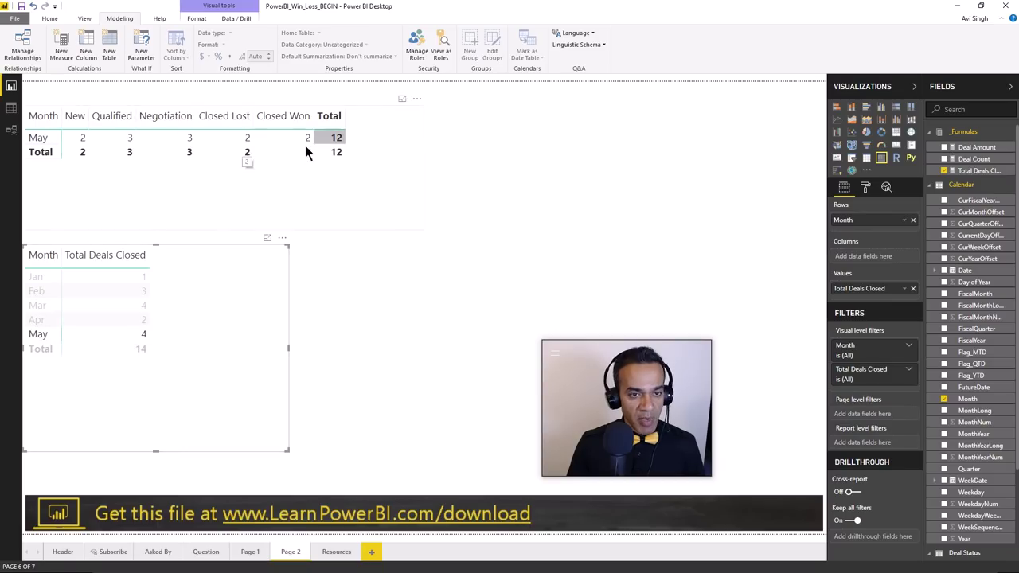
pyautogui.click(209, 297)
pyautogui.moveTo(282, 236)
pyautogui.mouseDown()
pyautogui.moveTo(339, 234)
pyautogui.moveTo(291, 232)
pyautogui.mouseUp()
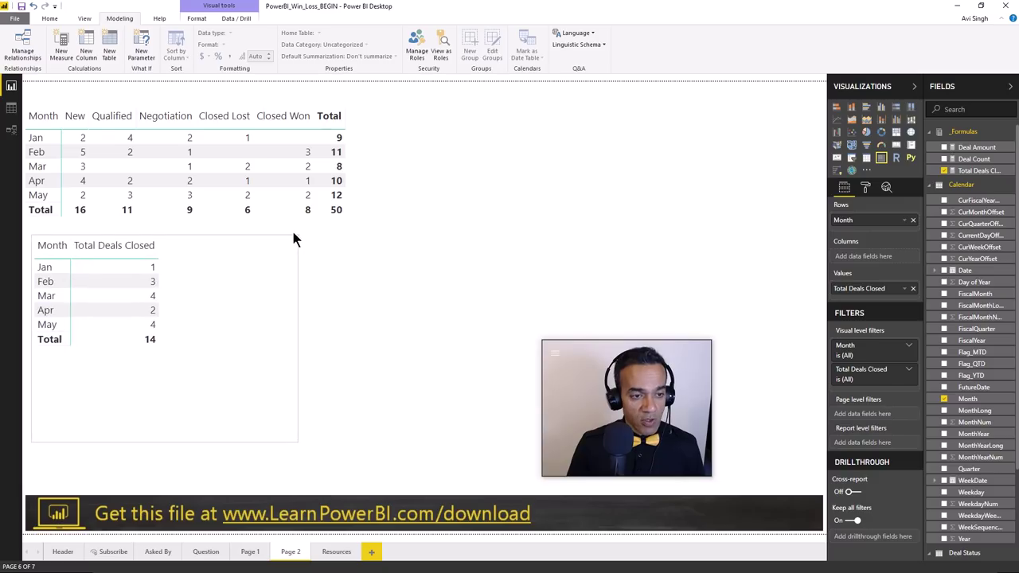
# - Create a new measure from a copy of the Total Deals Closed formula
pyautogui.click(977, 170)
pyautogui.click(409, 82)
pyautogui.hotkey('ctrl', 'a')
pyautogui.hotkey('ctrl', 'c')
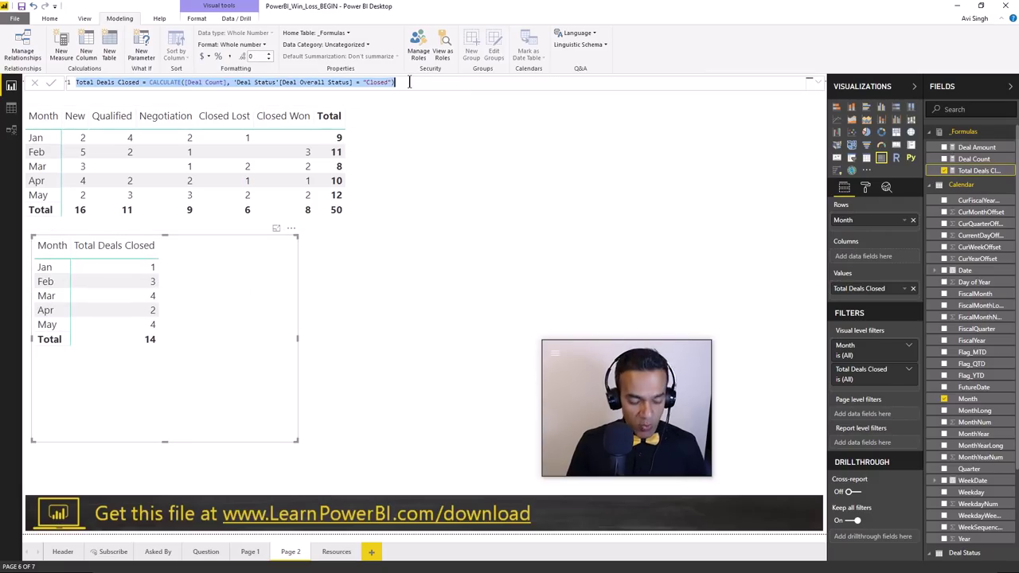
pyautogui.click(60, 55)
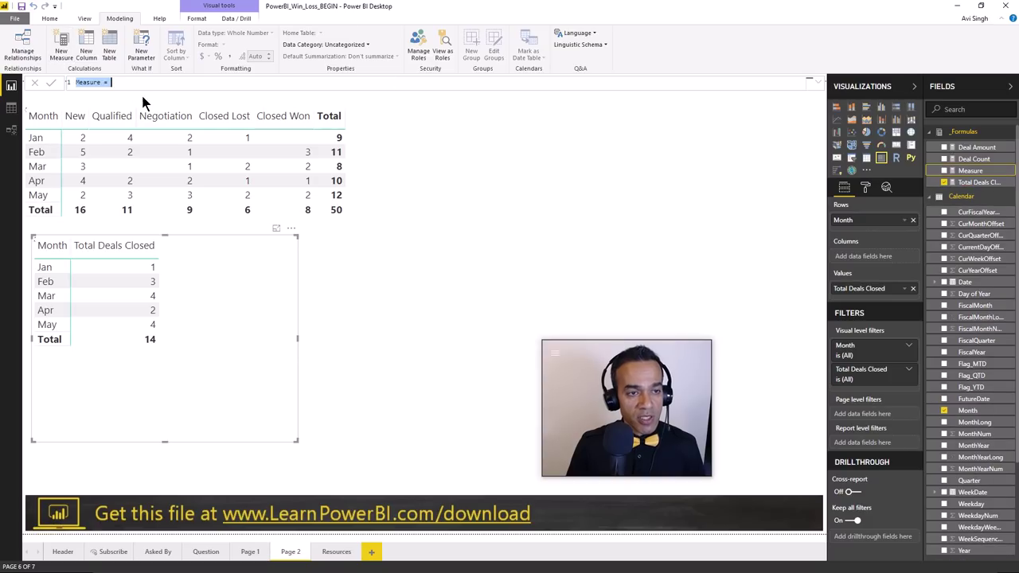
pyautogui.hotkey('ctrl', 'v')
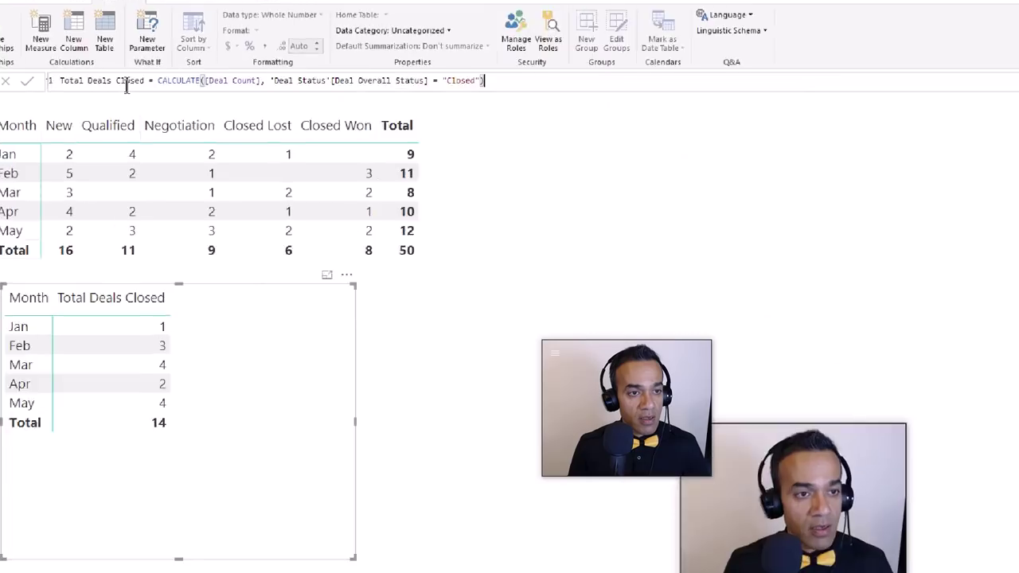
# - Rename the copied measure as Total Deals Won
pyautogui.hotkey('ctrl', 'Right')
pyautogui.hotkey('ctrl', 'Right')
pyautogui.hotkey('ctrl', 'Right')
pyautogui.hotkey('ctrl', 'shift', 'Left')
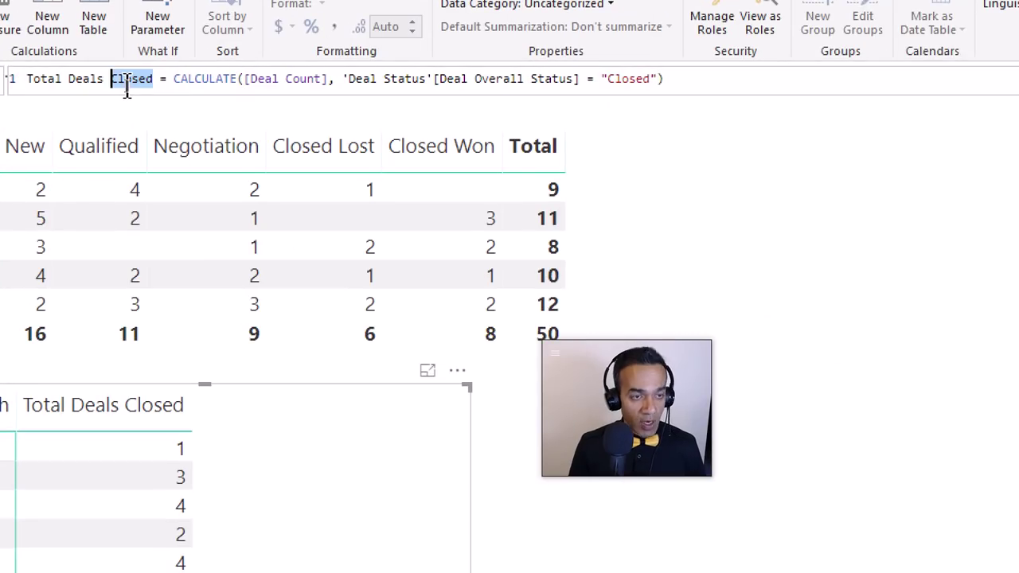
pyautogui.write('W')
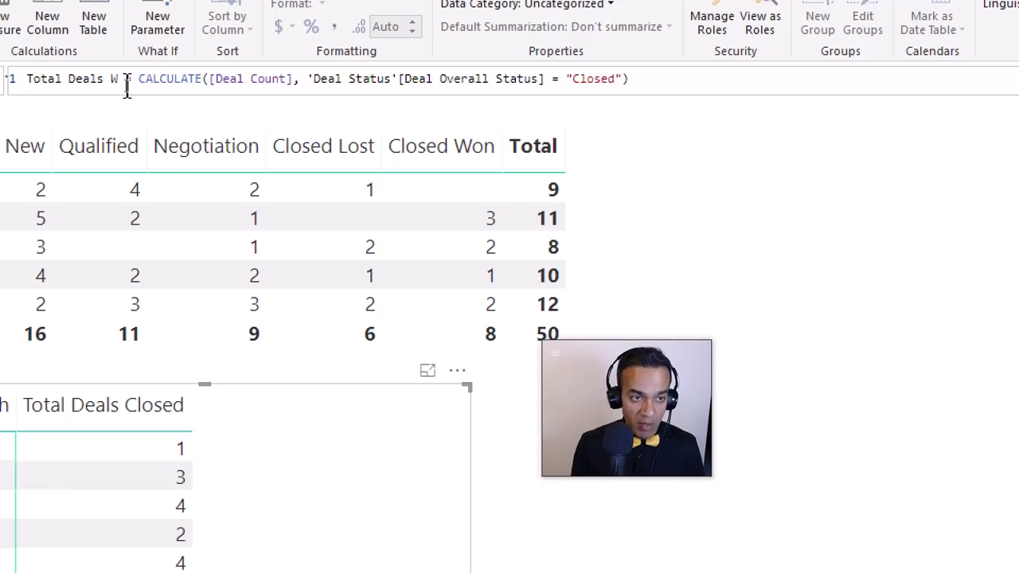
pyautogui.write('on')
# - Change the Total Deals Won filter condition to 'Deal Status'[Deal Status] = "Closed Won"
pyautogui.press('End')
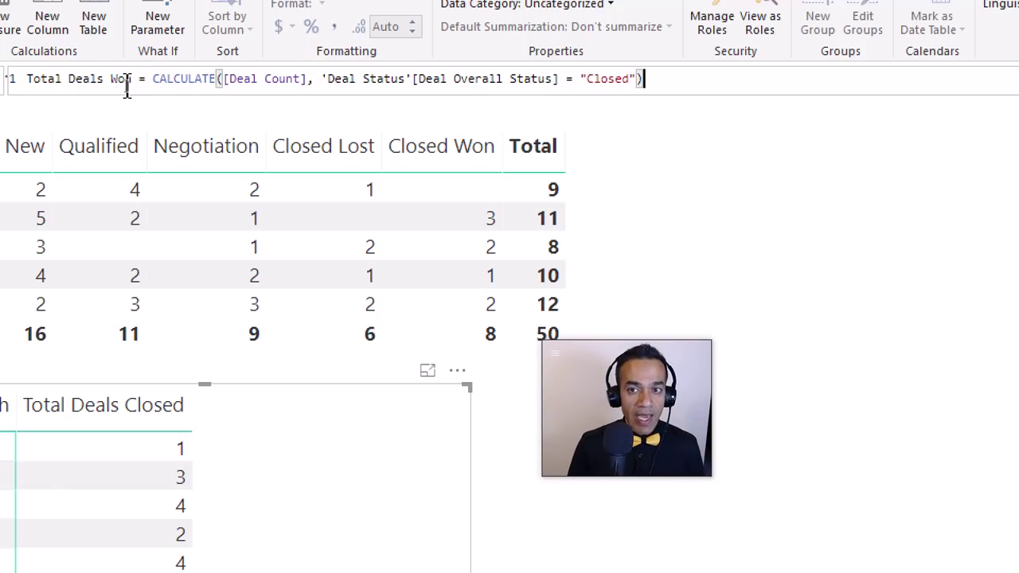
pyautogui.hotkey('ctrl', 'shift', 'Left')
pyautogui.hotkey('ctrl', 'shift', 'Left')
pyautogui.hotkey('ctrl', 'shift', 'Left')
pyautogui.hotkey('ctrl', 'shift', 'Left')
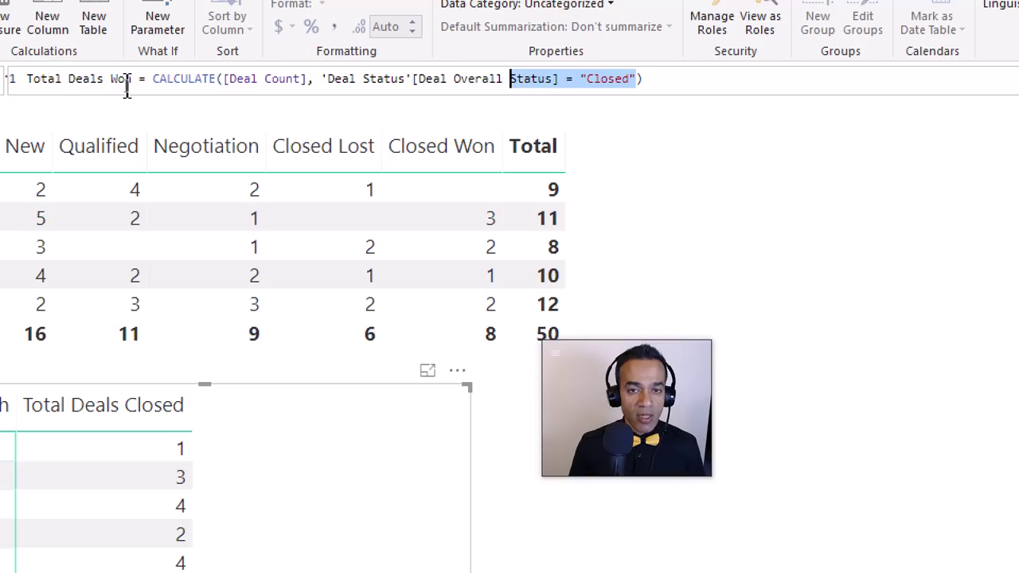
pyautogui.hotkey('ctrl', 'shift', 'Left')
pyautogui.write('Status]')
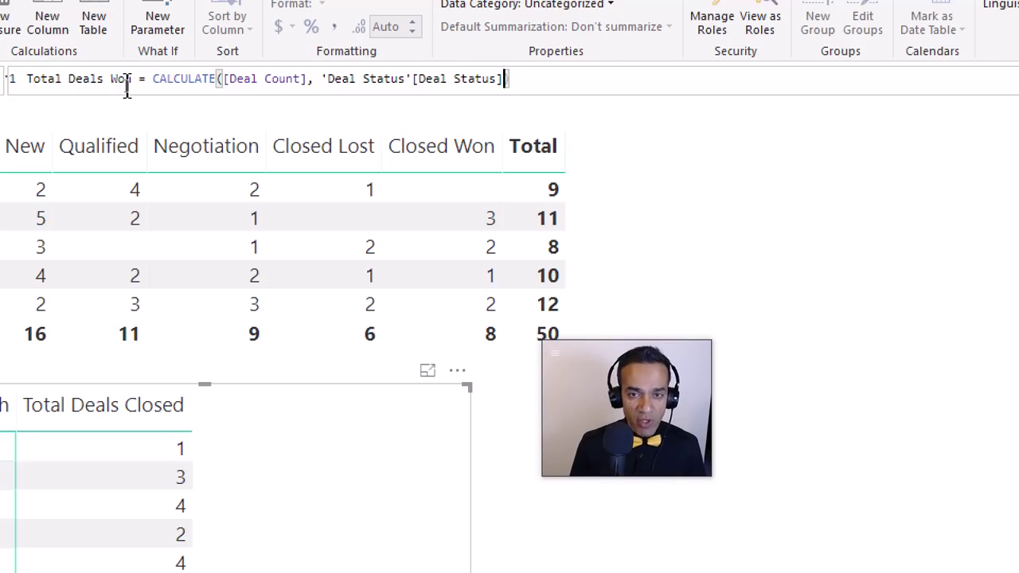
pyautogui.write(' = ')
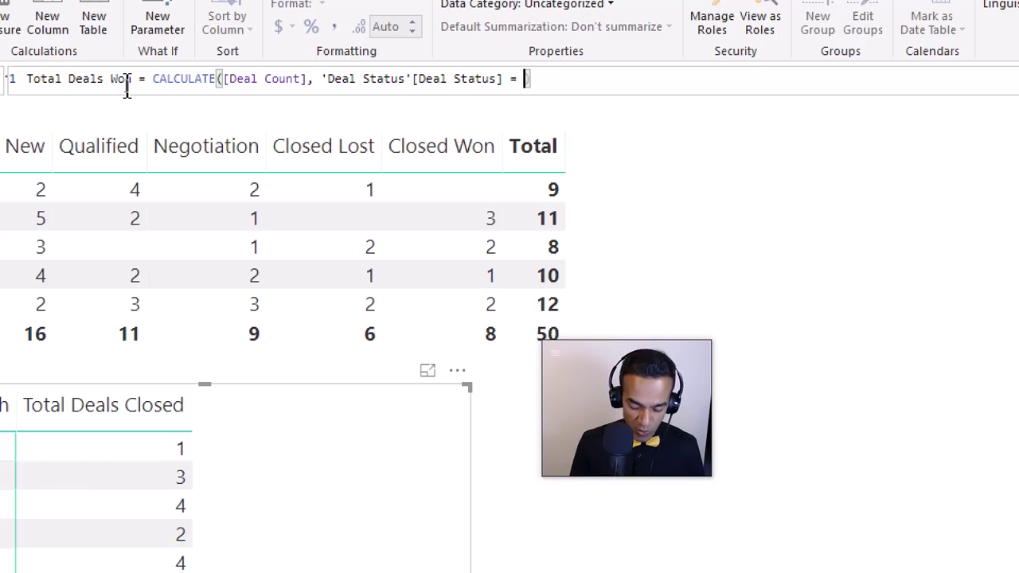
pyautogui.write('"')
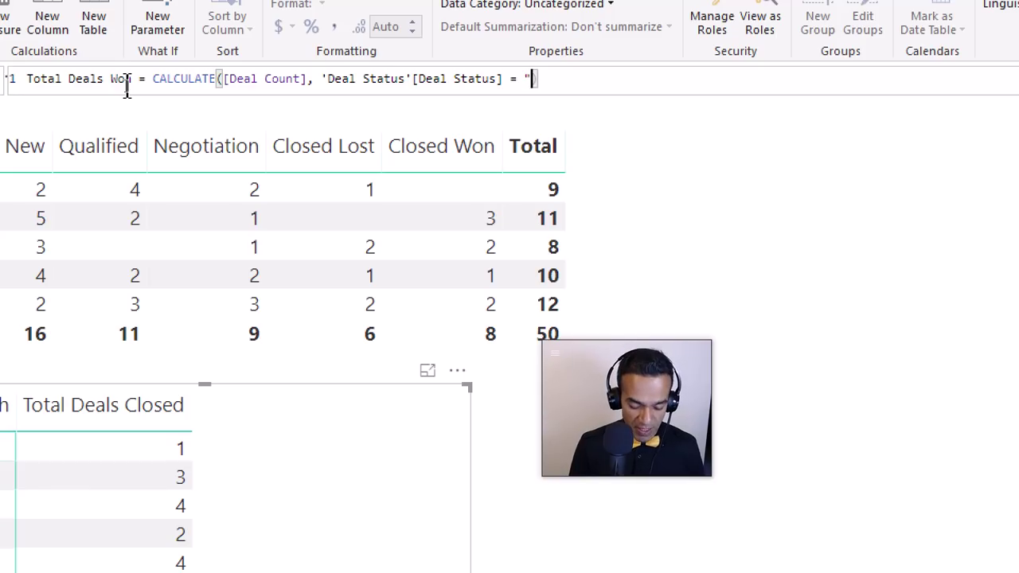
pyautogui.write('Closed Won"')
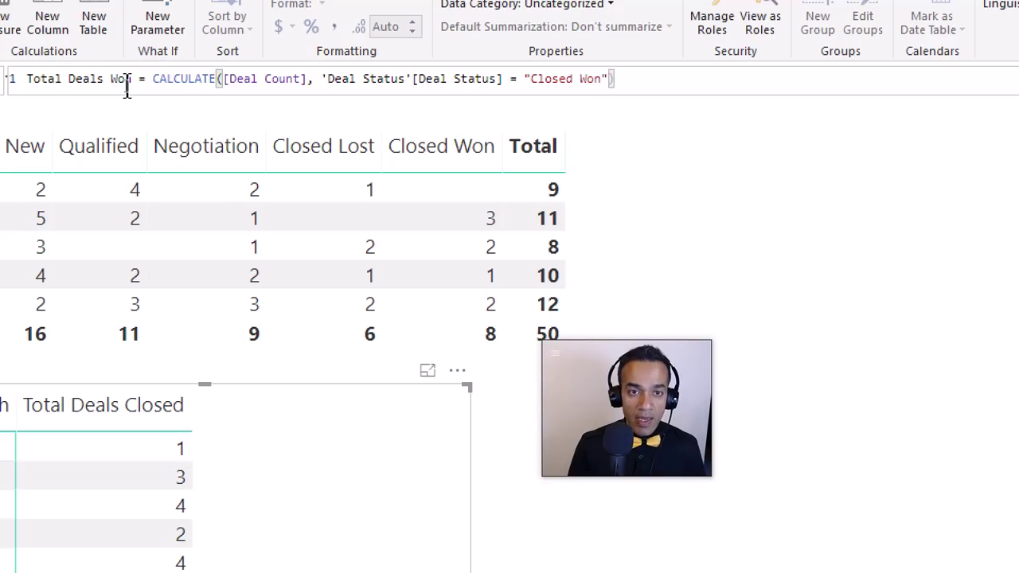
pyautogui.write(')')
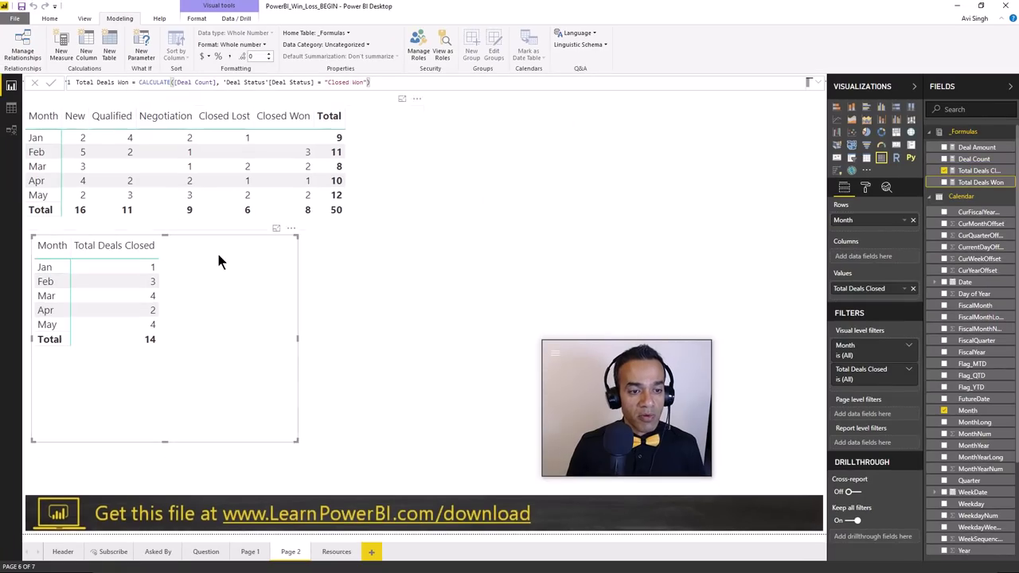
# - Add Total Deals Won to the lower matrix ahead of Total Deals Closed and compare it with the Closed Won column
pyautogui.moveTo(981, 183); pyautogui.dragTo(890, 289)
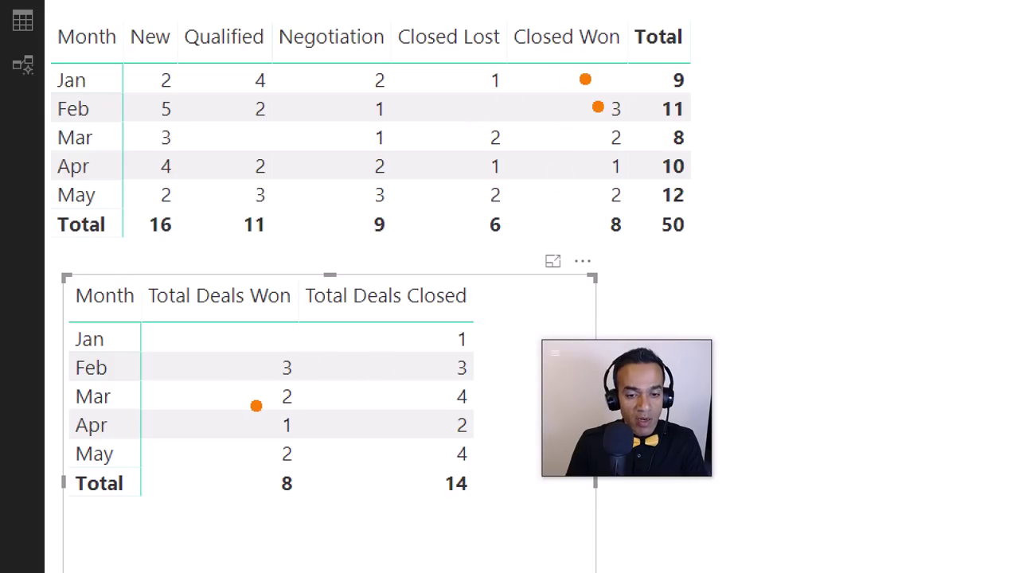
pyautogui.click(589, 137)
pyautogui.click(258, 431)
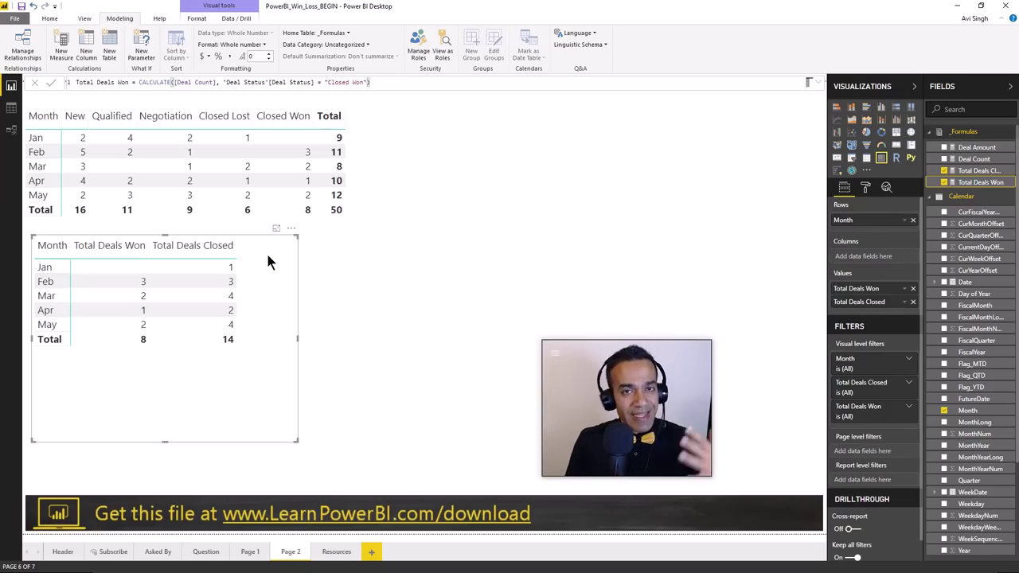
# - View the Resources page and the Deals query in the Power Query Editor, close the editor and return to Page 2
pyautogui.click(336, 551)
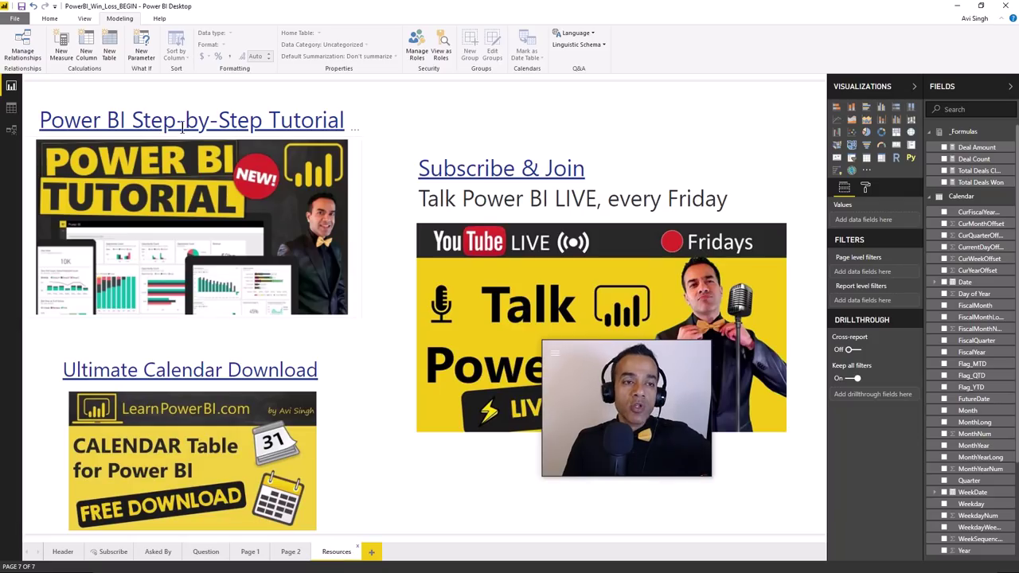
pyautogui.click(52, 20)
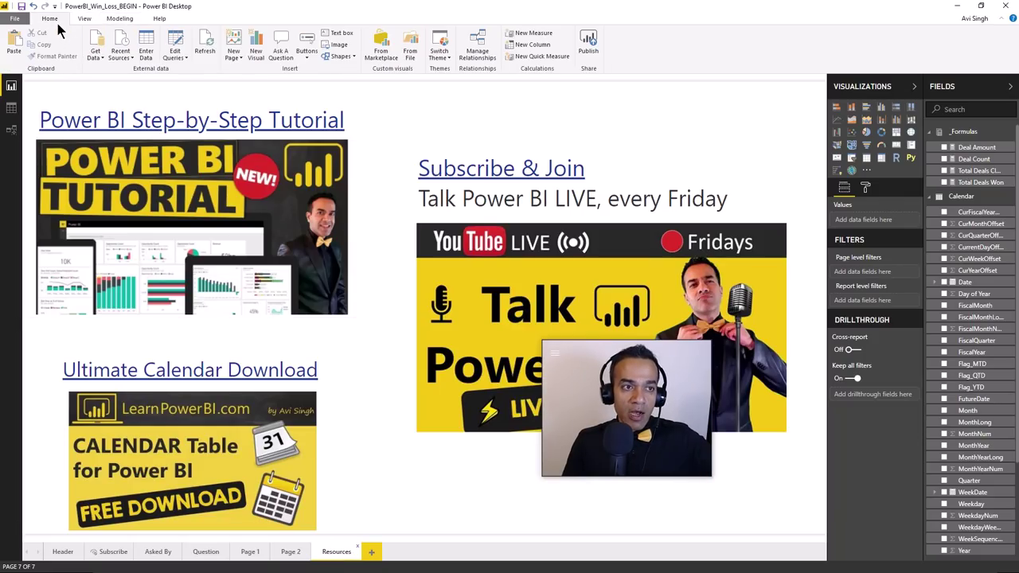
pyautogui.click(177, 49)
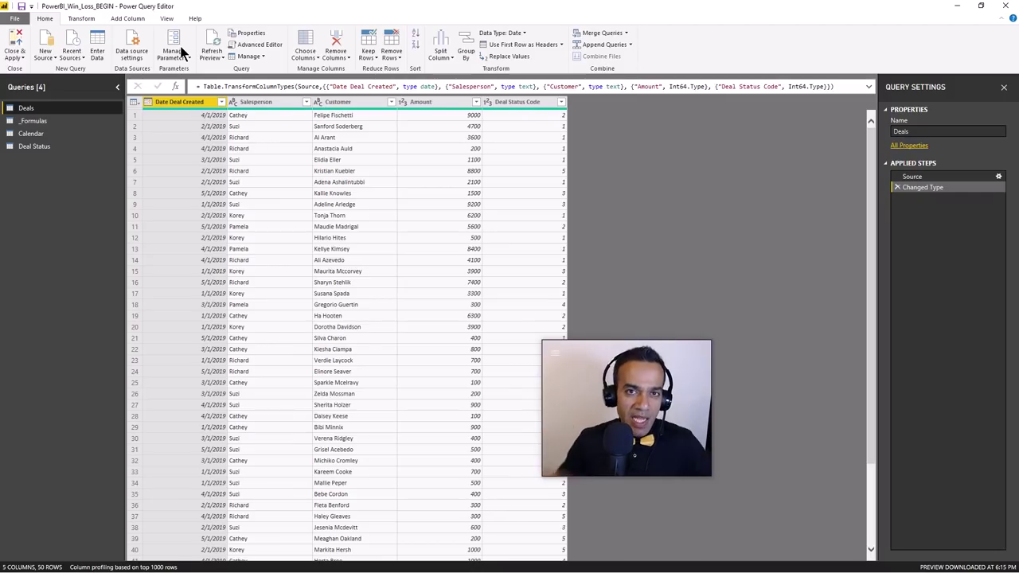
pyautogui.click(17, 46)
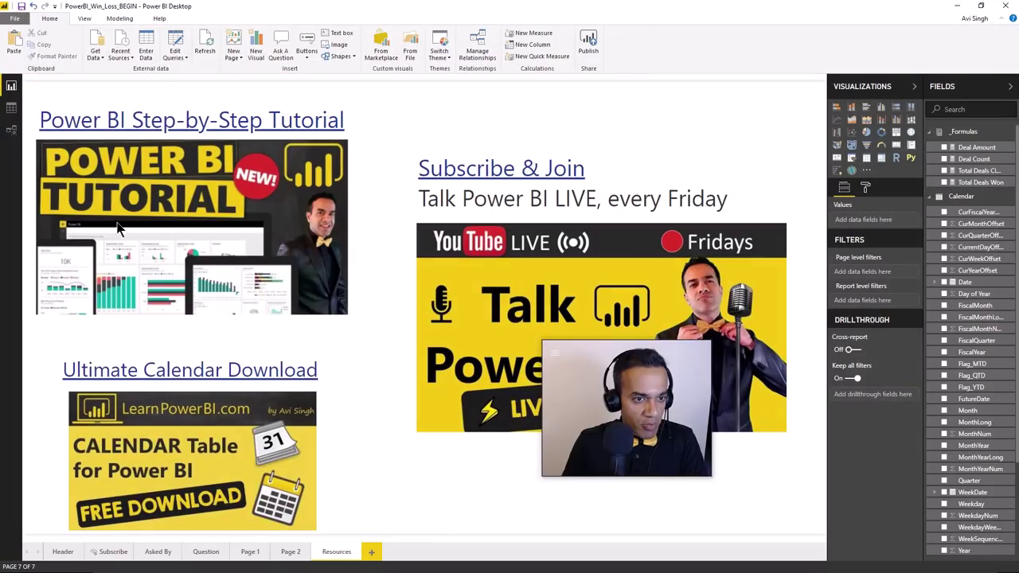
pyautogui.click(288, 552)
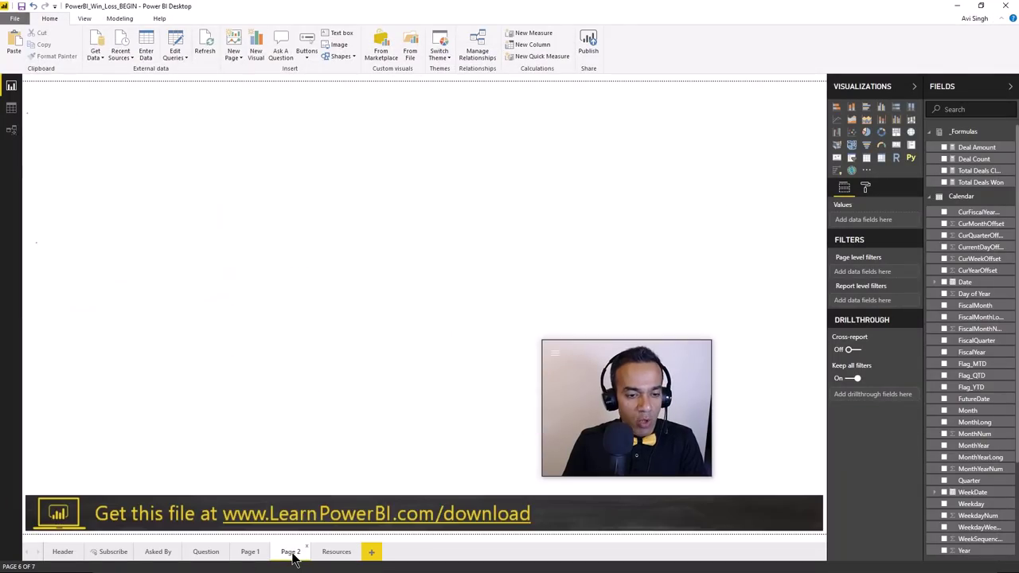
# - On Page 2, start a new measure named Win% in the _Formulas table
pyautogui.click(250, 552)
pyautogui.click(290, 552)
pyautogui.click(85, 312)
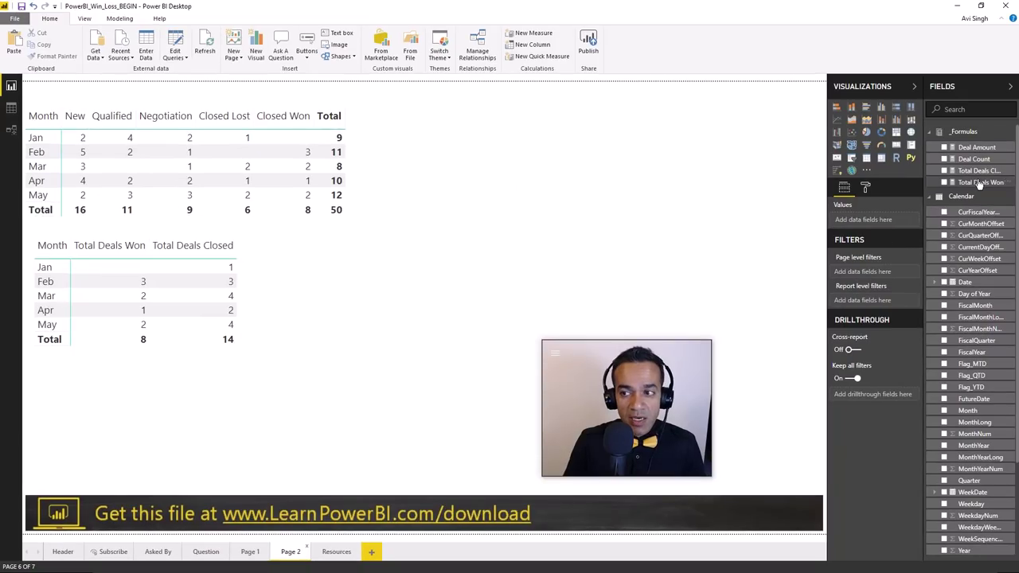
pyautogui.click(981, 182)
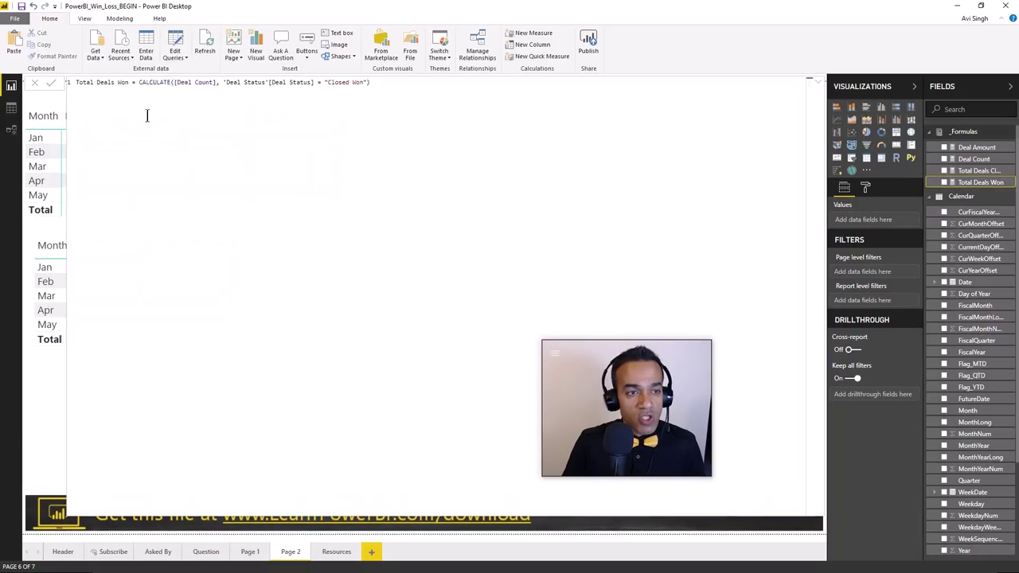
pyautogui.click(120, 21)
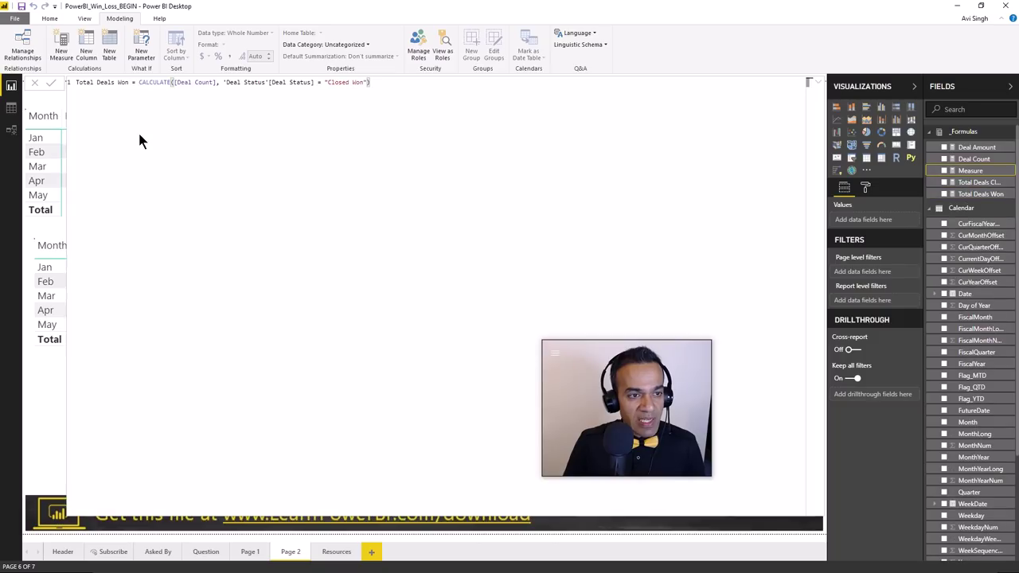
pyautogui.write('W')
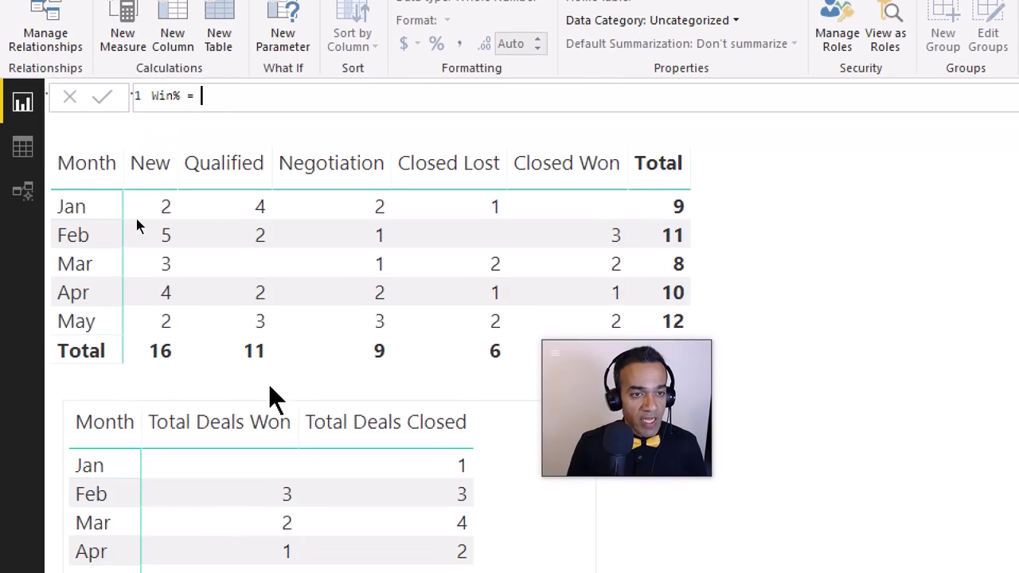
# - Define the Win% measure as [Total Deals Won] / [Total Deals Closed] and commit it
pyautogui.write('[Tota')
pyautogui.press('Down')
pyautogui.press('Tab')
pyautogui.write('/ [To')
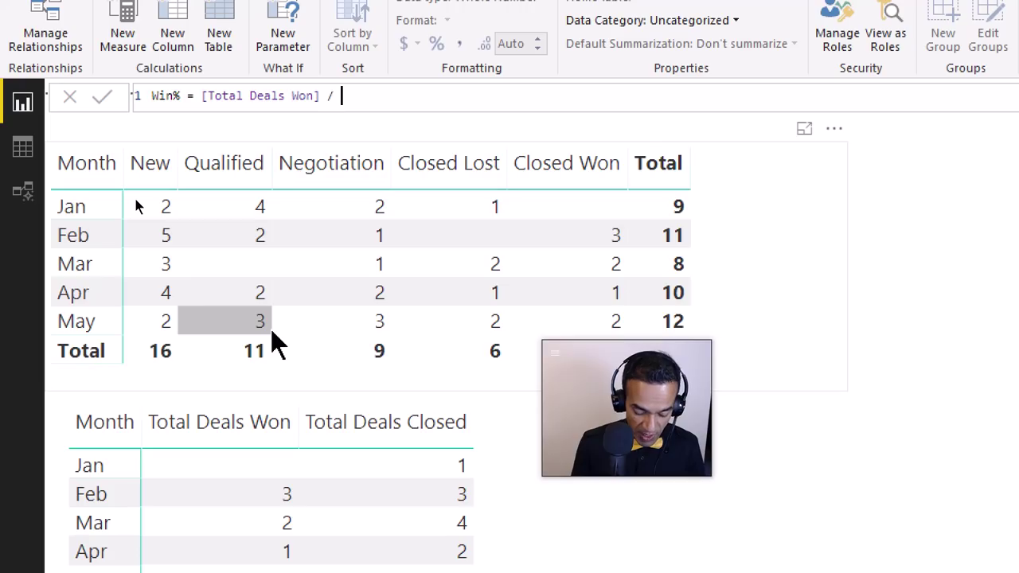
pyautogui.press('Down')
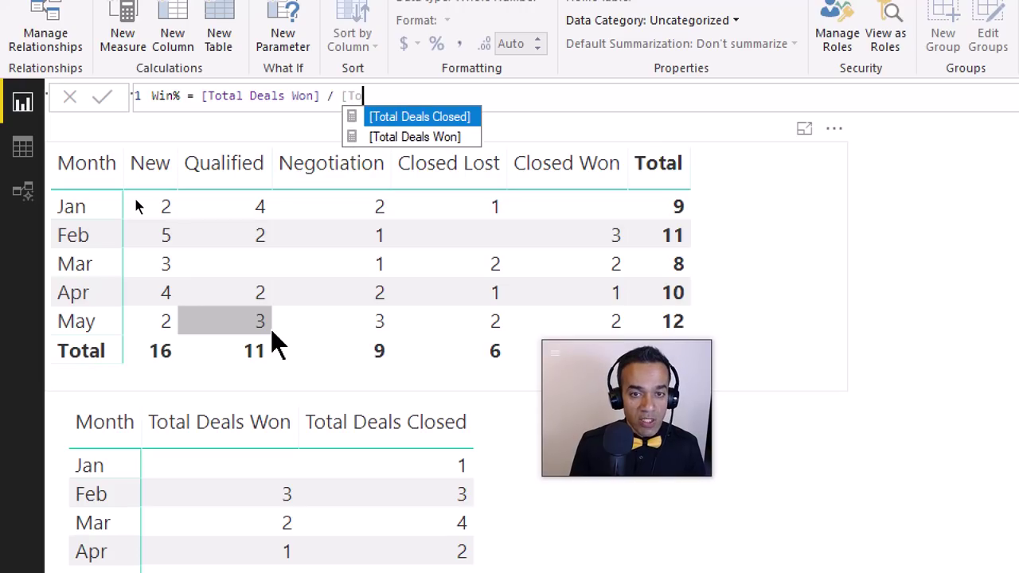
pyautogui.press('Up')
pyautogui.press('Tab')
pyautogui.press('Return')
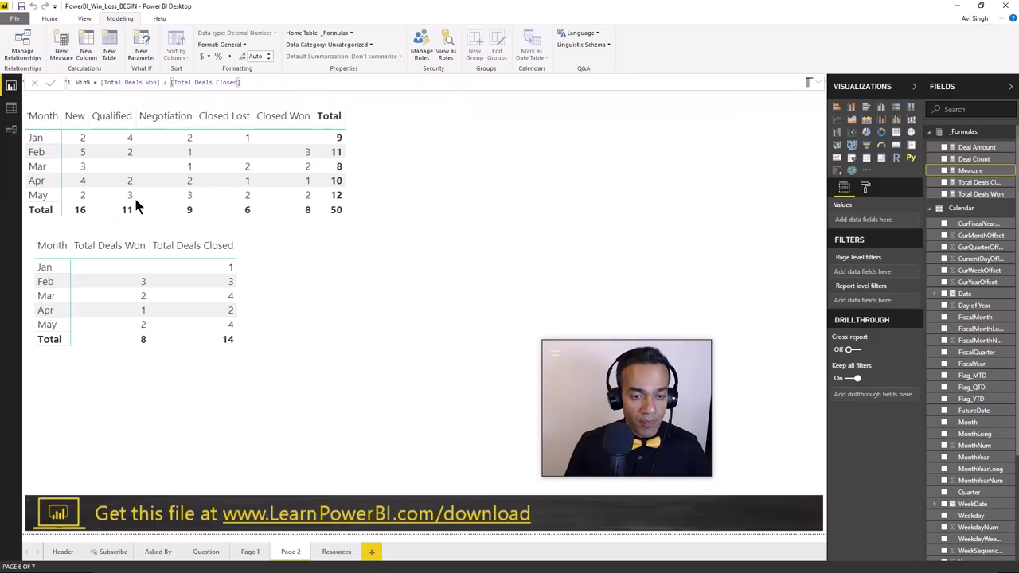
# - Format the Win% measure as a percentage with 1 decimal place
pyautogui.click(276, 289)
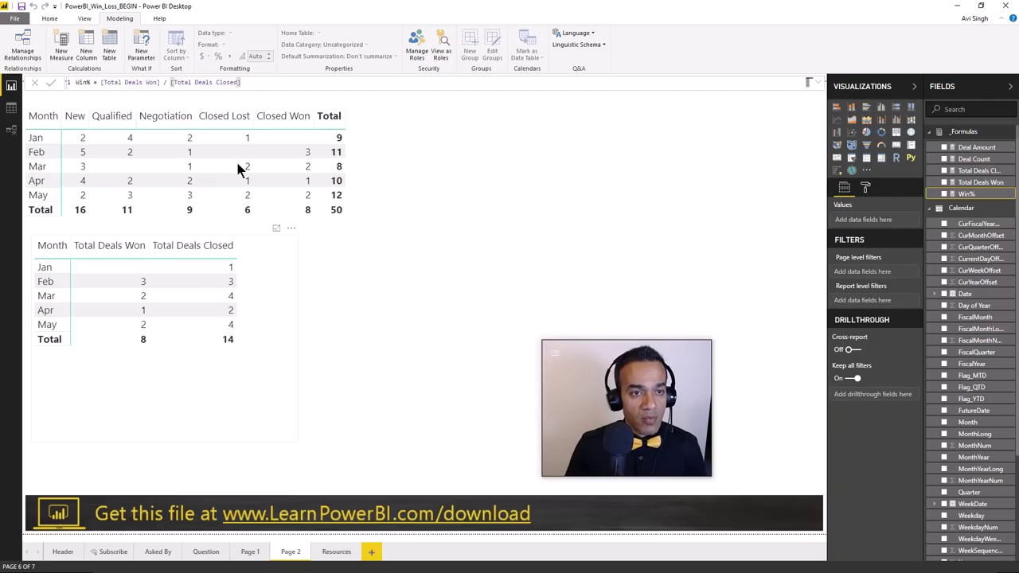
pyautogui.click(967, 194)
pyautogui.click(217, 56)
pyautogui.click(269, 59)
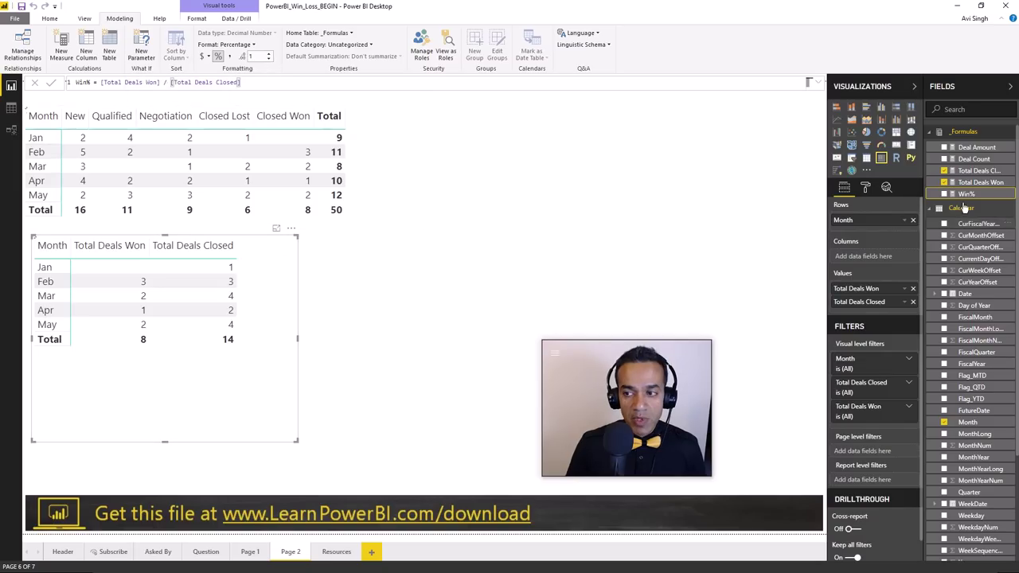
# - Add Win% after Total Deals Closed in the lower matrix's values, and make the matrix wider and shorter
pyautogui.moveTo(966, 194); pyautogui.dragTo(892, 296)
pyautogui.moveTo(890, 307); pyautogui.dragTo(888, 310)
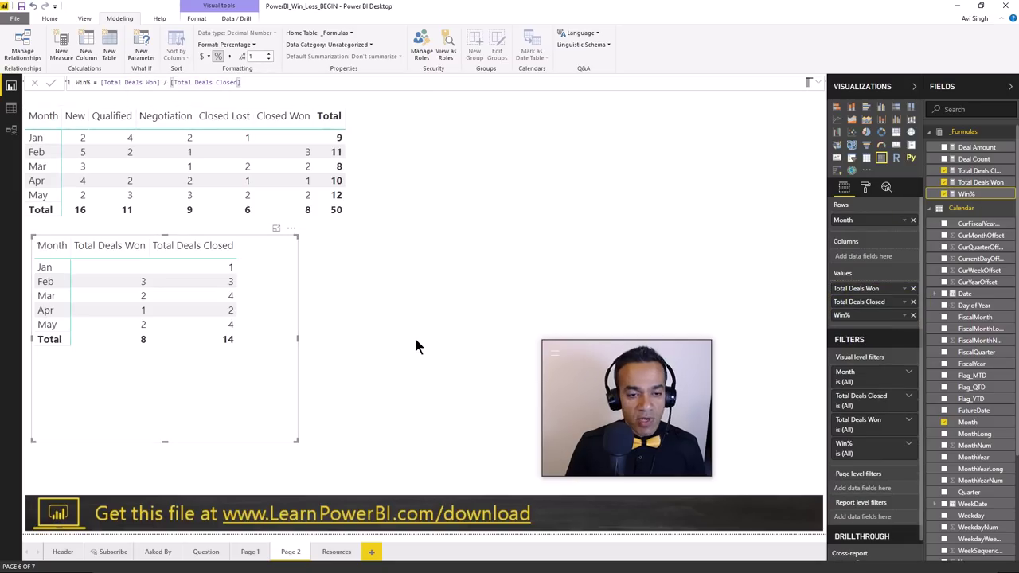
pyautogui.moveTo(296, 439); pyautogui.dragTo(326, 382)
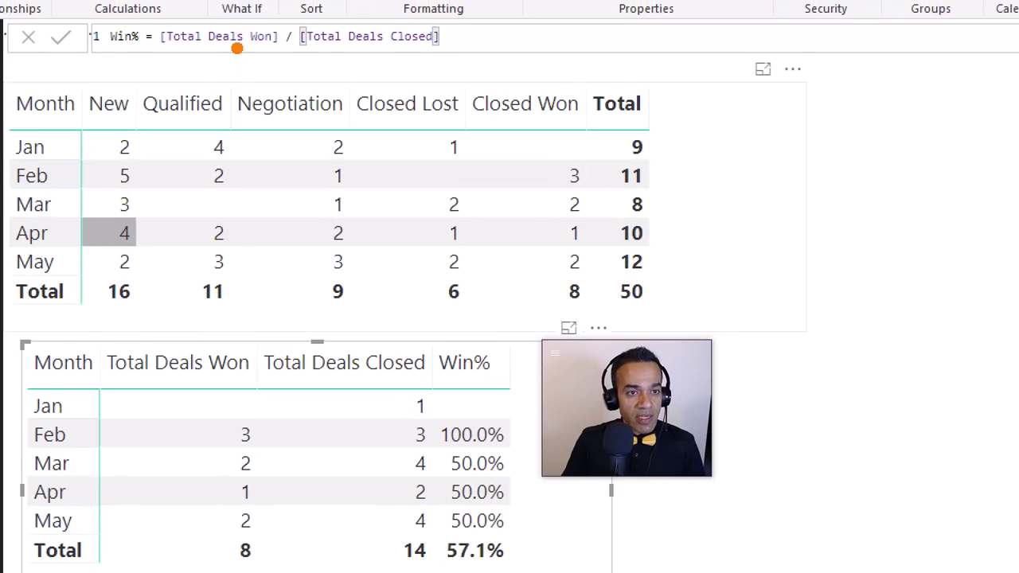
pyautogui.moveTo(243, 389)
pyautogui.mouseDown()
pyautogui.moveTo(238, 419)
pyautogui.moveTo(259, 416)
pyautogui.moveTo(251, 390)
pyautogui.mouseUp()
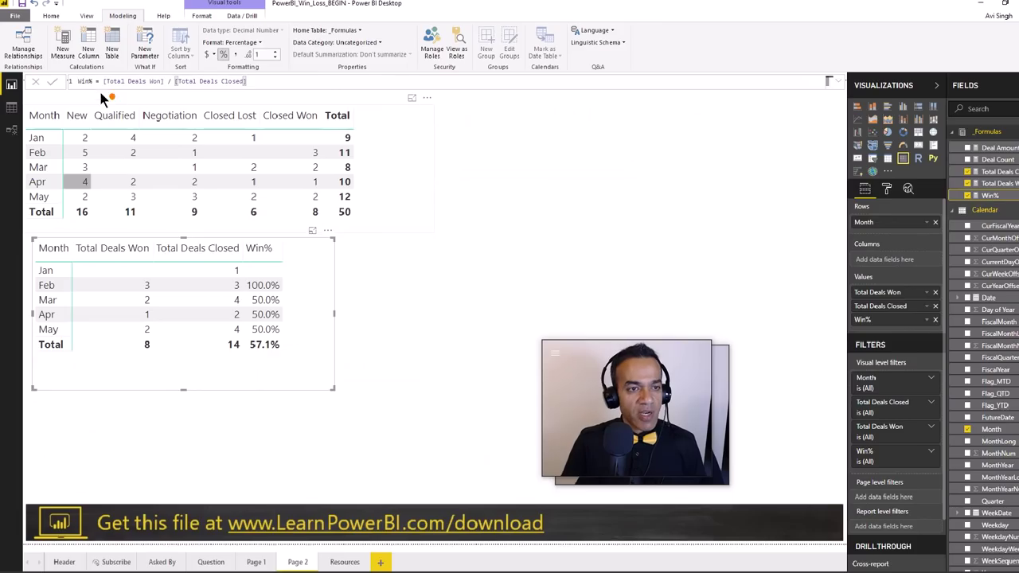
# - Begin wrapping the Win% numerator in an IF function with ISBLANK([Total Deals Won]) as its logical test
pyautogui.click(101, 83)
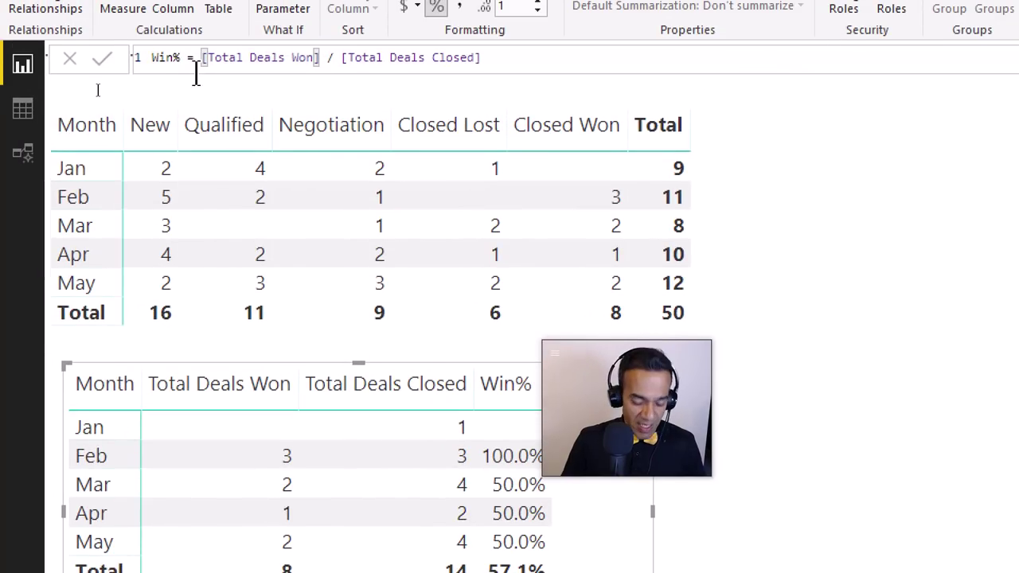
pyautogui.write('IF(')
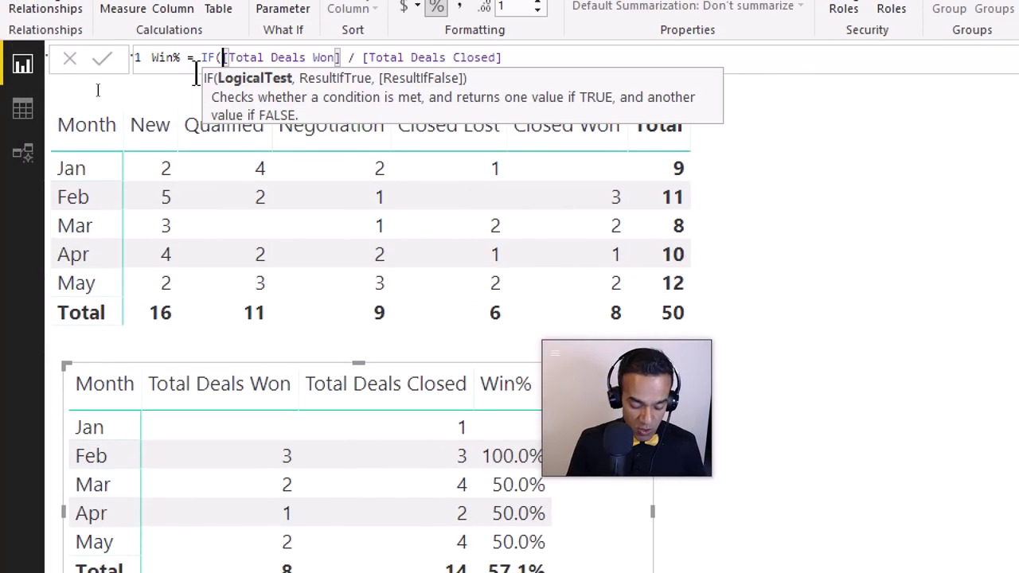
pyautogui.write('ISBLANK')
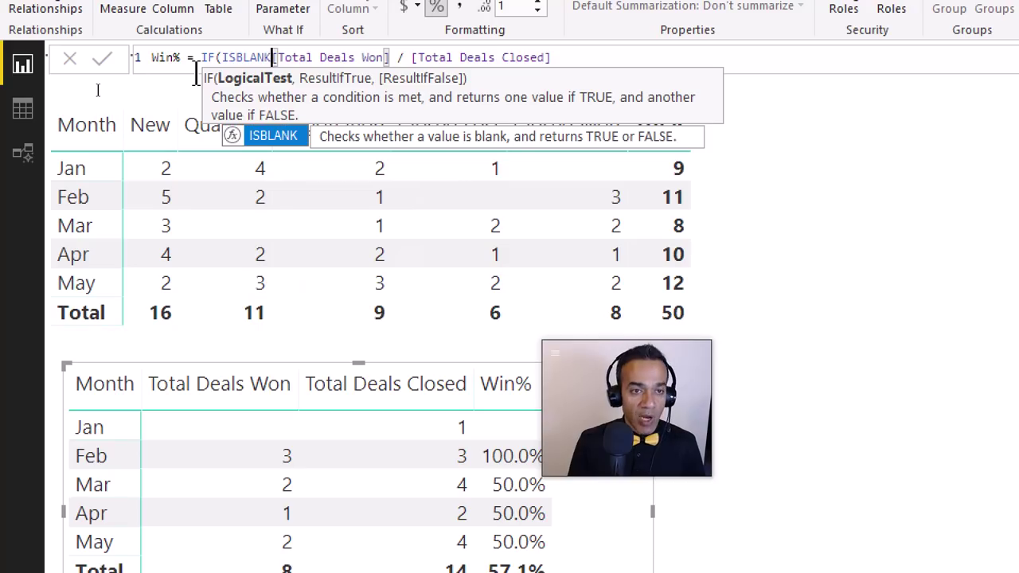
pyautogui.write('(')
pyautogui.hotkey('ctrl', 'Right')
pyautogui.hotkey('ctrl', 'Right')
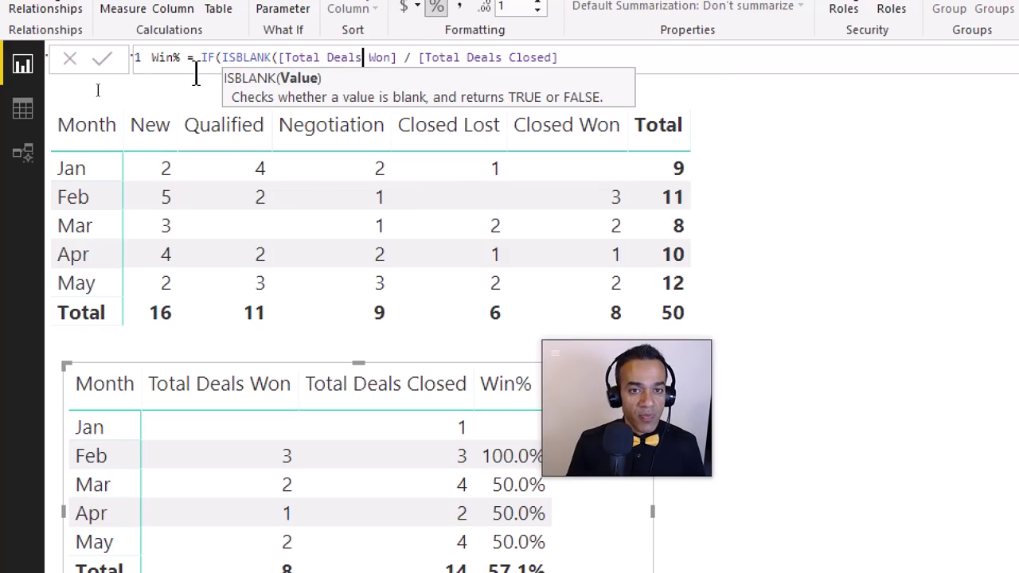
pyautogui.press('Right')
pyautogui.write('),')
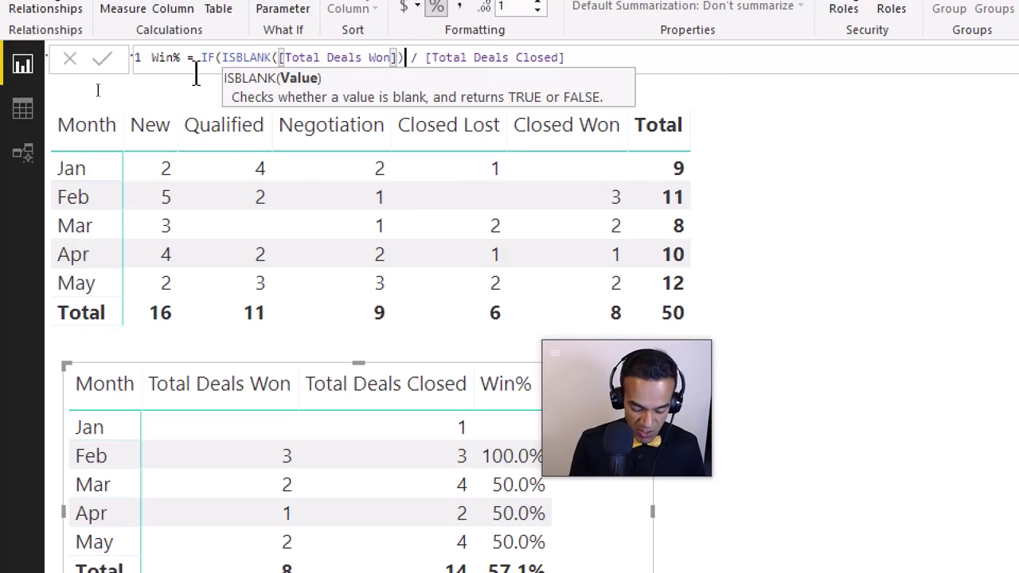
# - Make the IF return 0 when true and [Total Deals Won] otherwise, commit Win% and check every month in the lower matrix
pyautogui.write('0')
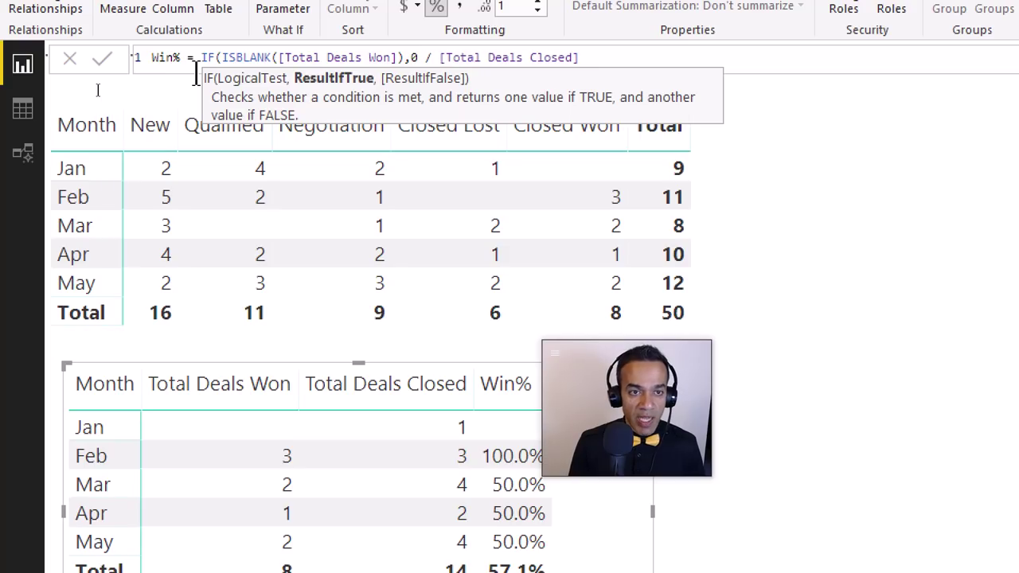
pyautogui.write(', ')
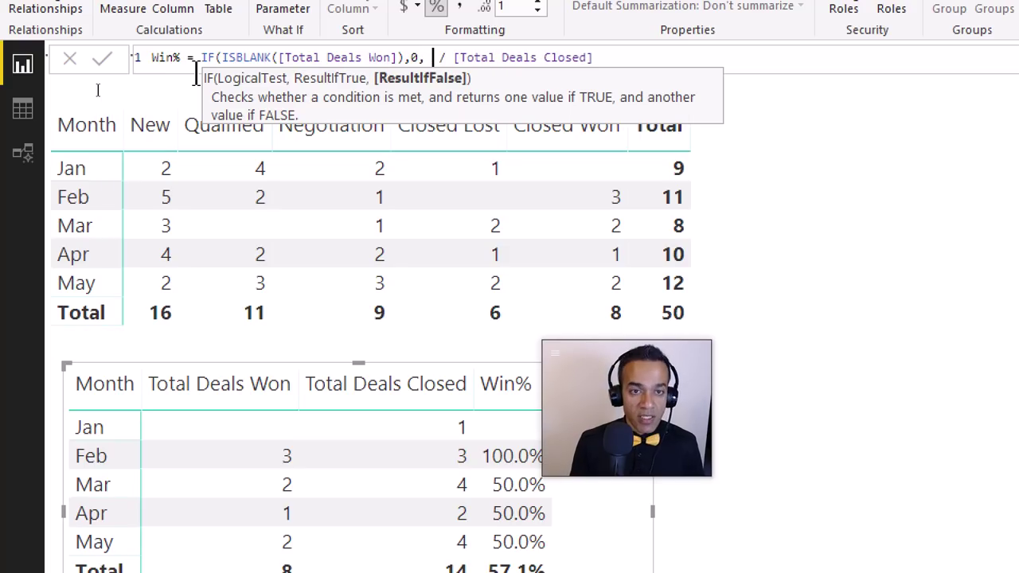
pyautogui.write('[Tot')
pyautogui.press('Down')
pyautogui.press('Tab')
pyautogui.write(')')
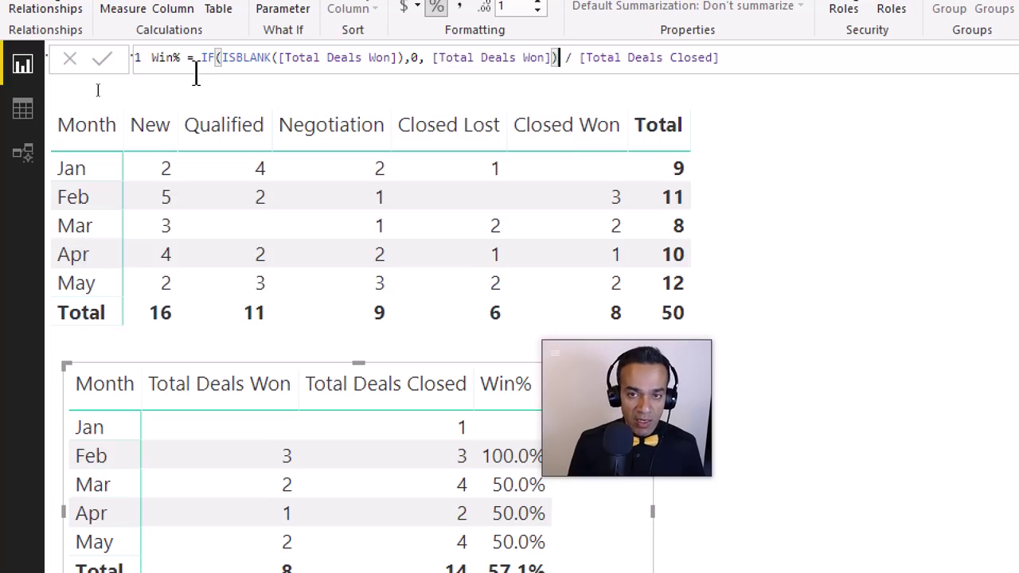
pyautogui.click(196, 71)
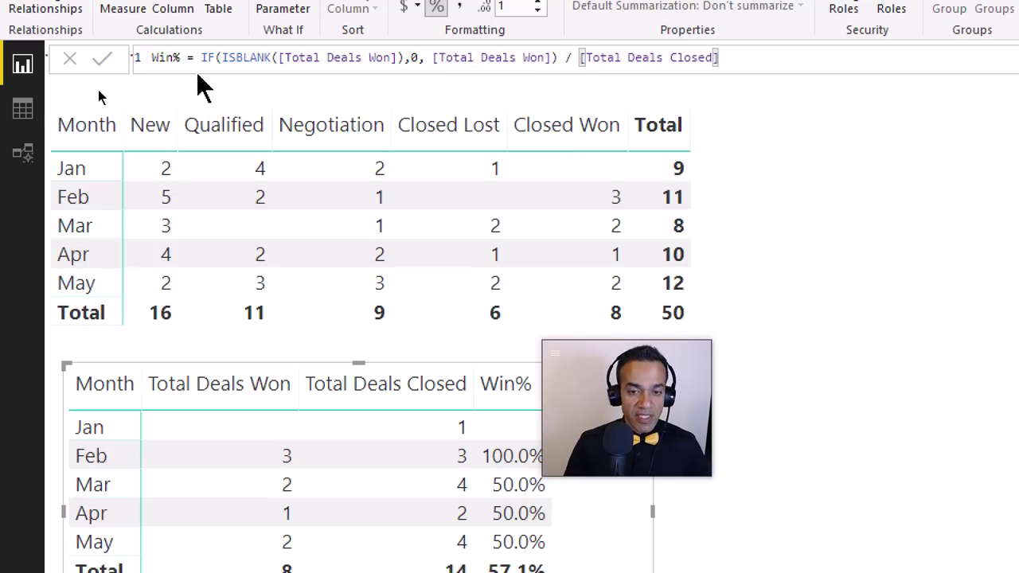
pyautogui.press('Return')
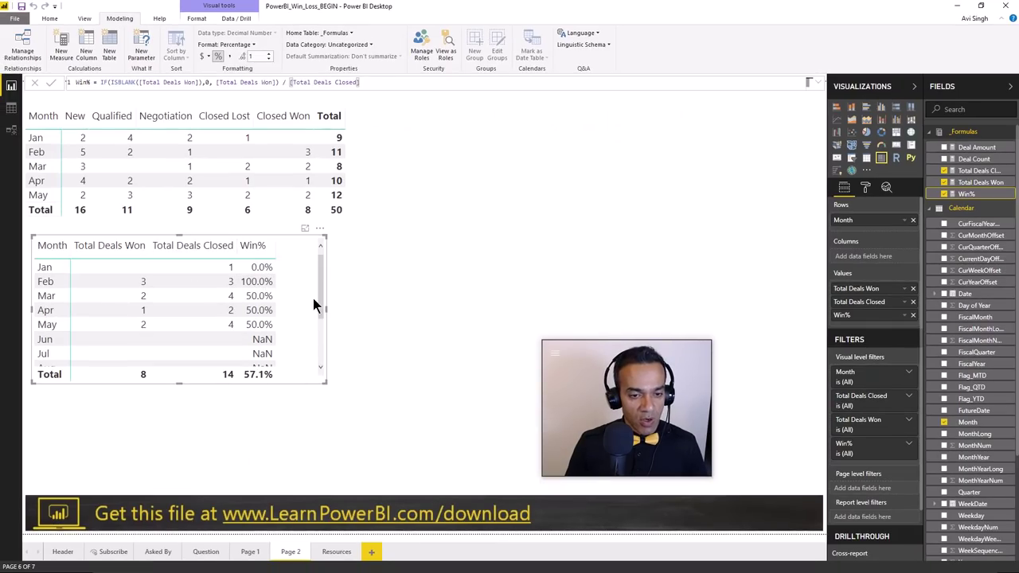
pyautogui.moveTo(322, 291); pyautogui.dragTo(317, 344)
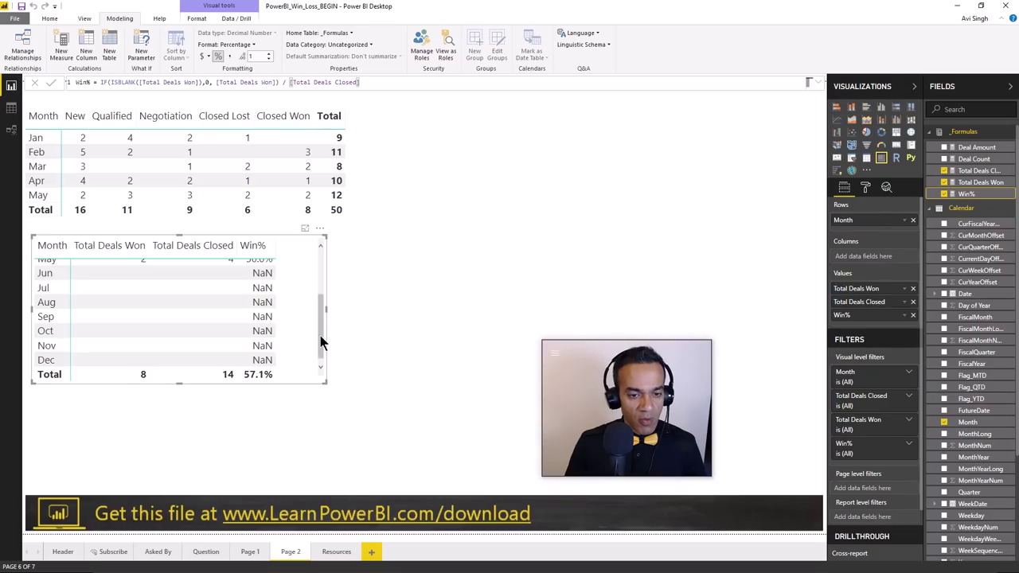
pyautogui.moveTo(320, 335); pyautogui.dragTo(323, 256)
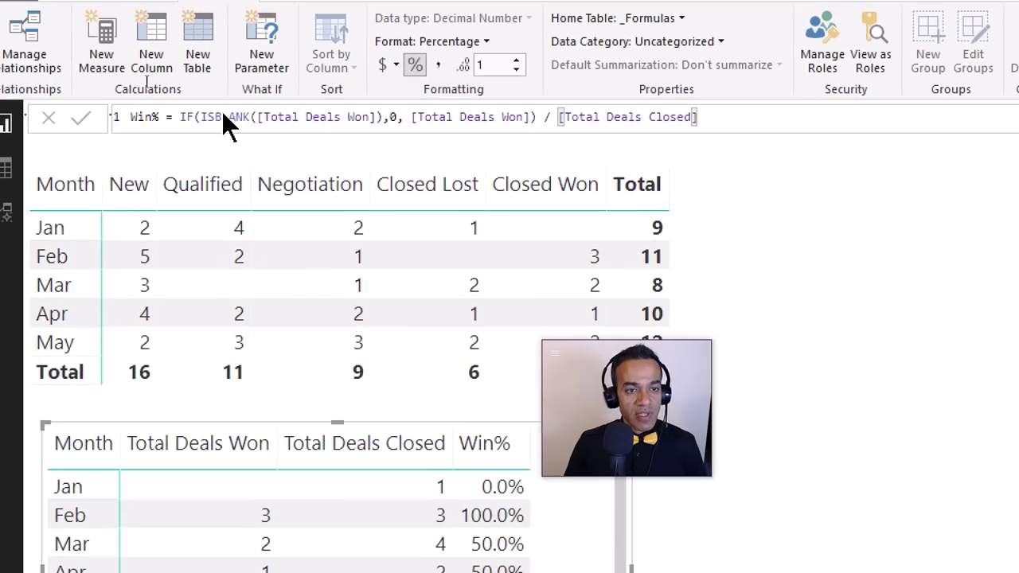
# - Replace the slash division in Win% with DIVIDE, using the IF expression as numerator and [Total Deals Closed] as denominator
pyautogui.click(550, 123)
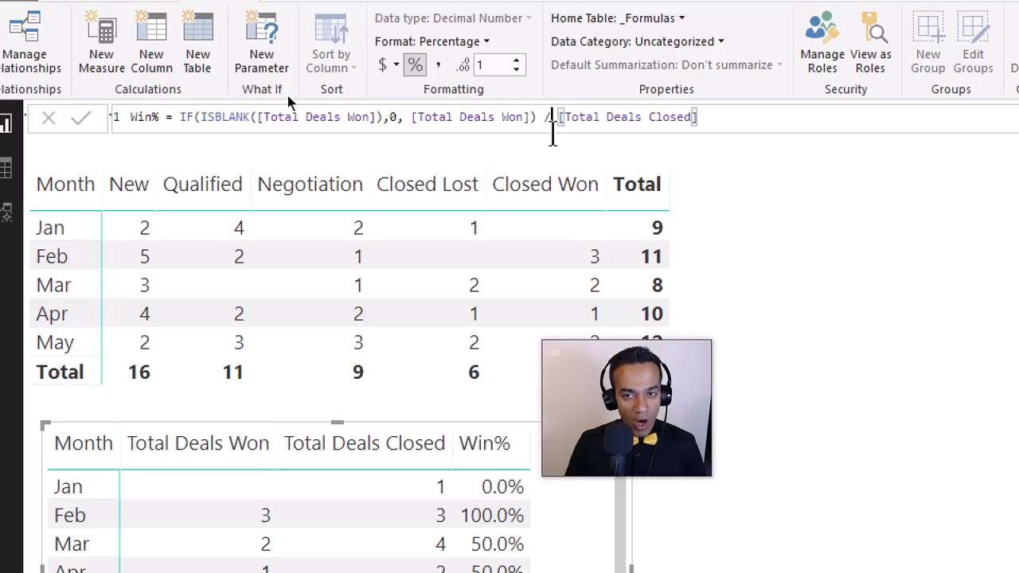
pyautogui.click(176, 119)
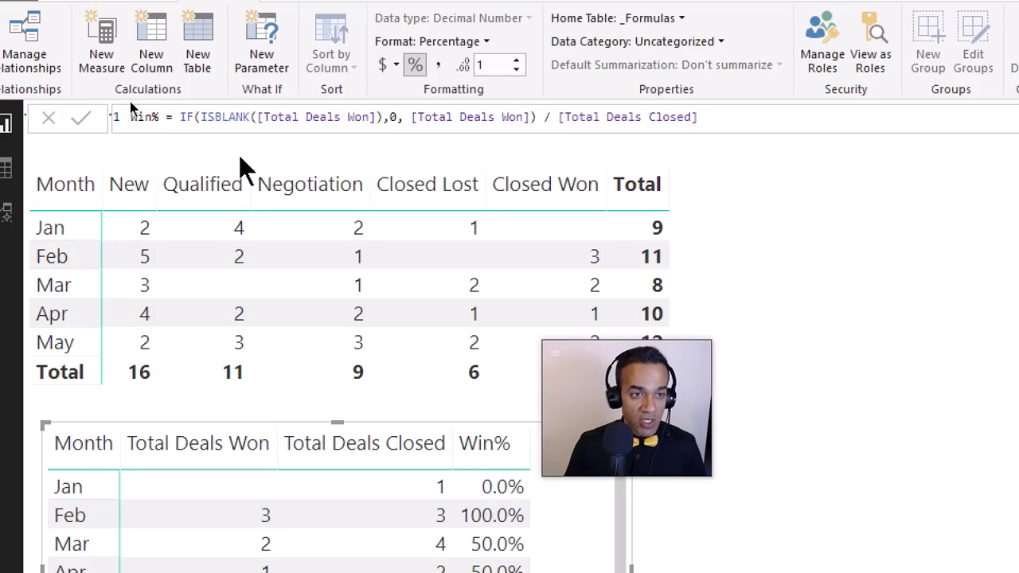
pyautogui.write('DIVIDE')
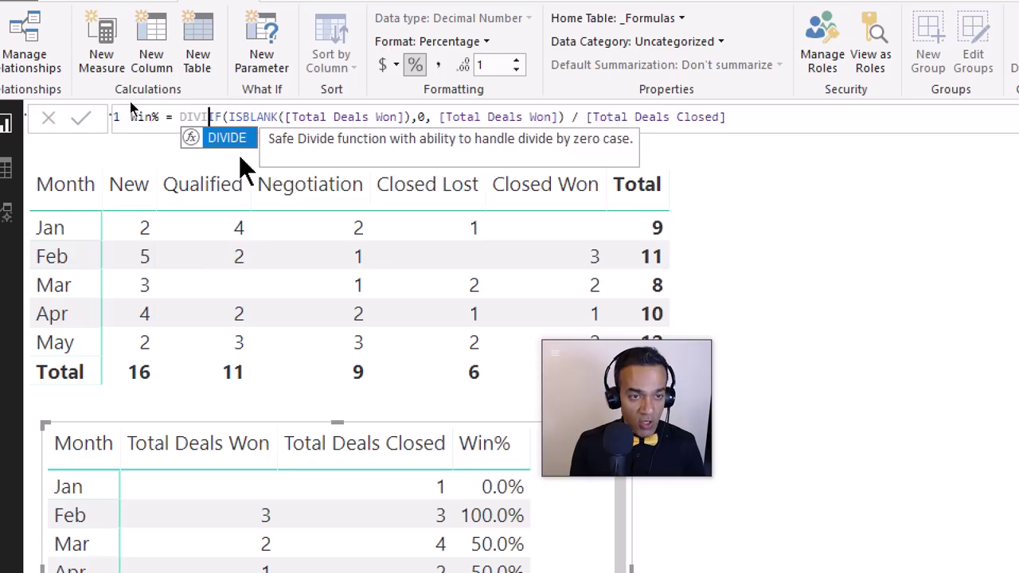
pyautogui.write('(')
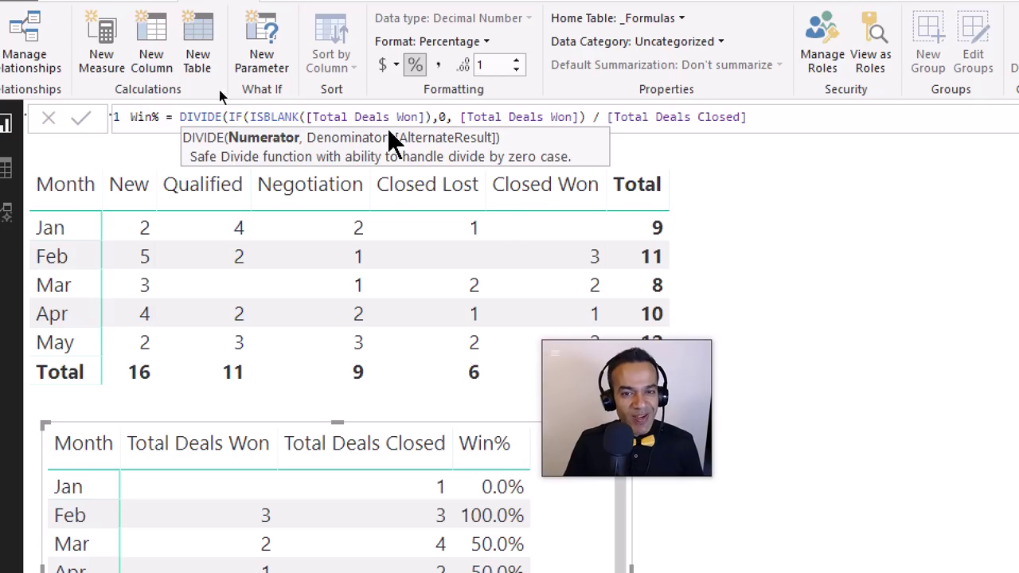
pyautogui.click(586, 116)
pyautogui.hotkey('shift', 'Right')
pyautogui.hotkey('shift', 'Right')
pyautogui.hotkey('shift', 'Right')
pyautogui.write(',')
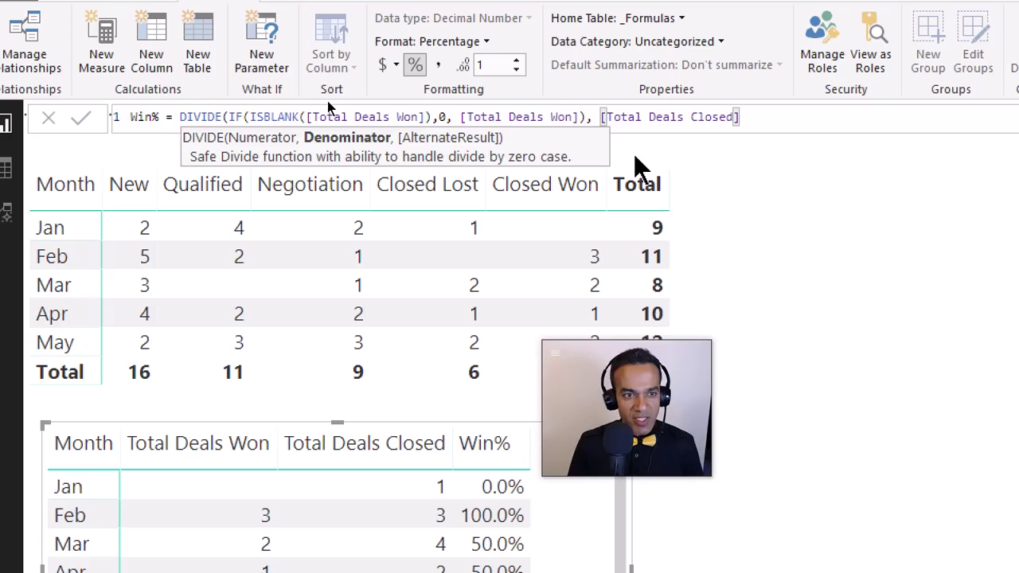
# - Close the DIVIDE function after [Total Deals Closed], commit Win% and check the lower matrix's Total row
pyautogui.press('Left')
pyautogui.press('Left')
pyautogui.press('Left')
pyautogui.press('Left')
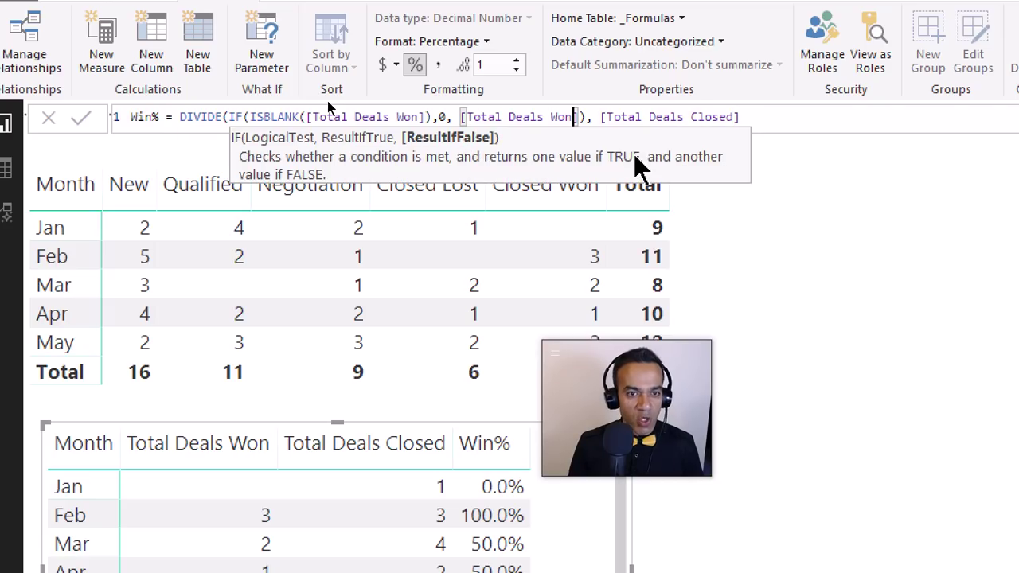
pyautogui.press('Left')
pyautogui.press('Left')
pyautogui.press('Left')
pyautogui.press('Left')
pyautogui.press('Left')
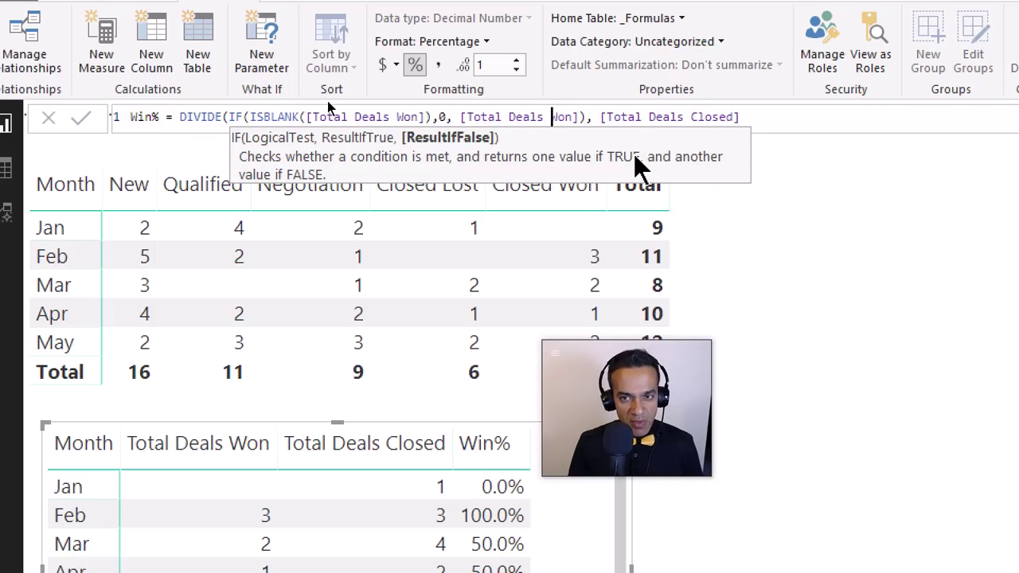
pyautogui.press('Right')
pyautogui.press('Right')
pyautogui.press('Right')
pyautogui.press('Right')
pyautogui.press('Right')
pyautogui.press('Right')
pyautogui.press('Right')
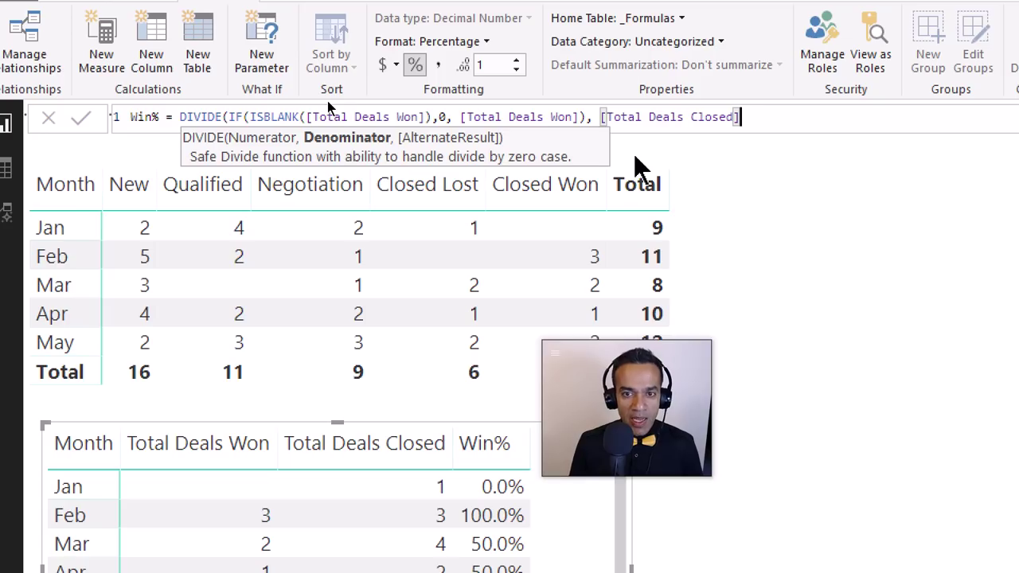
pyautogui.write(')')
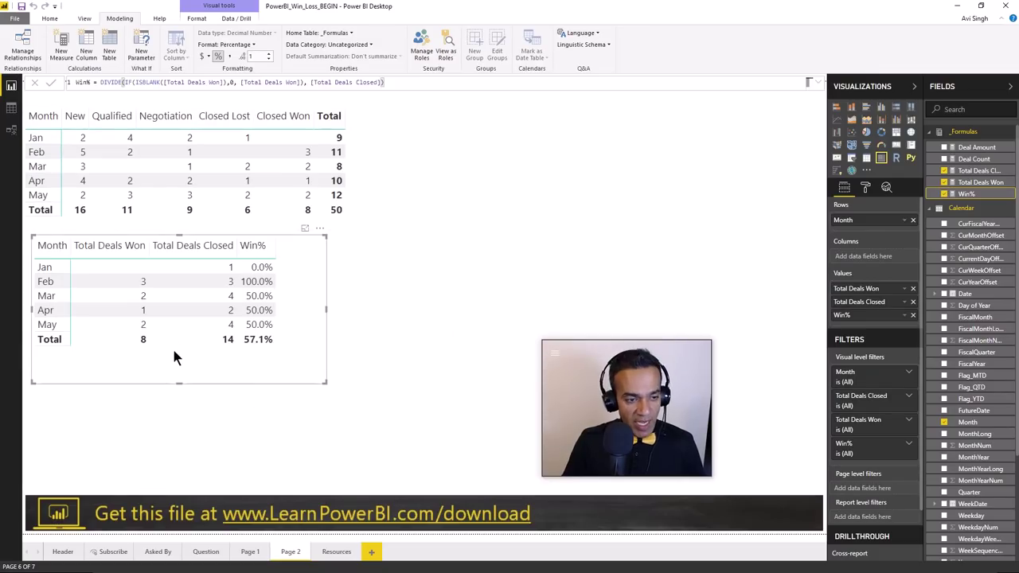
pyautogui.click(172, 334)
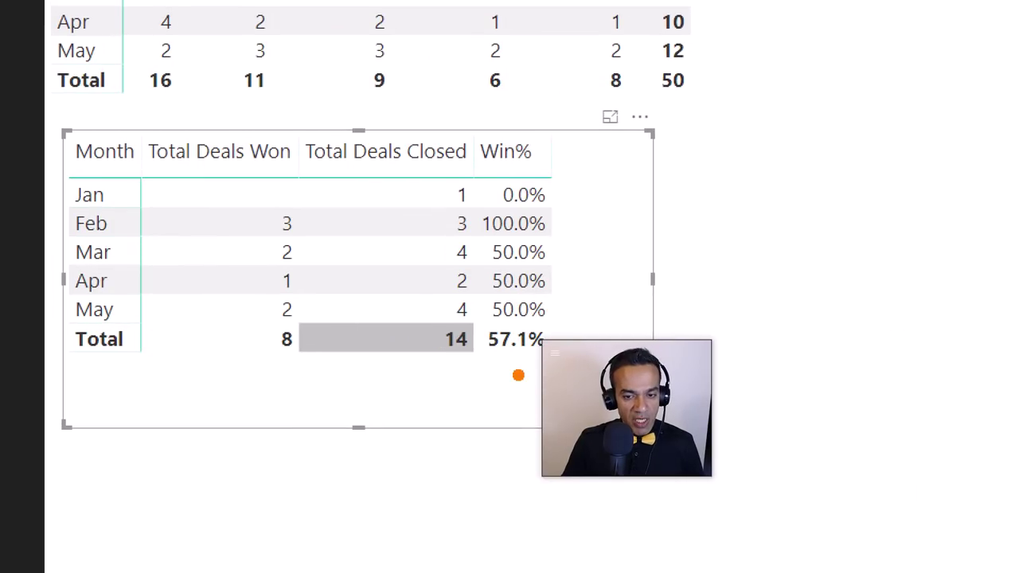
pyautogui.moveTo(514, 368); pyautogui.dragTo(518, 492)
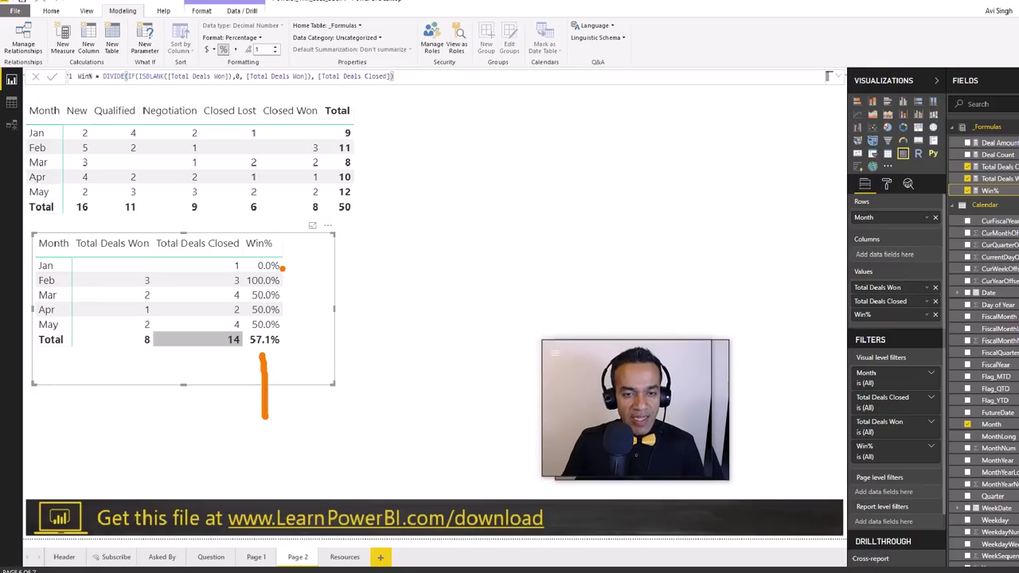
# - Duplicate the lower matrix beside the upper one and convert the copy to a clustered column chart showing only Win% by Month
pyautogui.press('Escape')
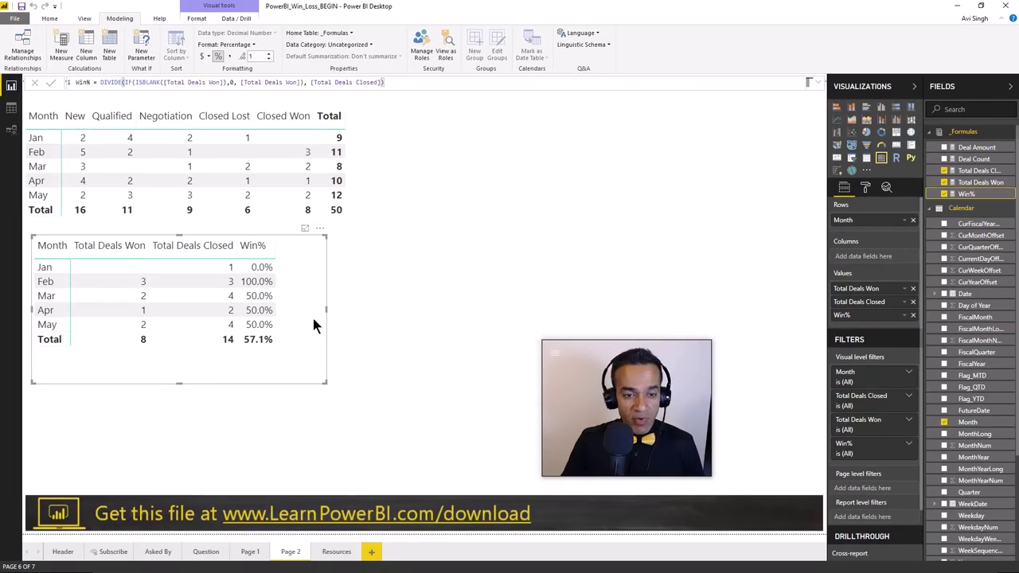
pyautogui.moveTo(328, 238); pyautogui.dragTo(673, 93)
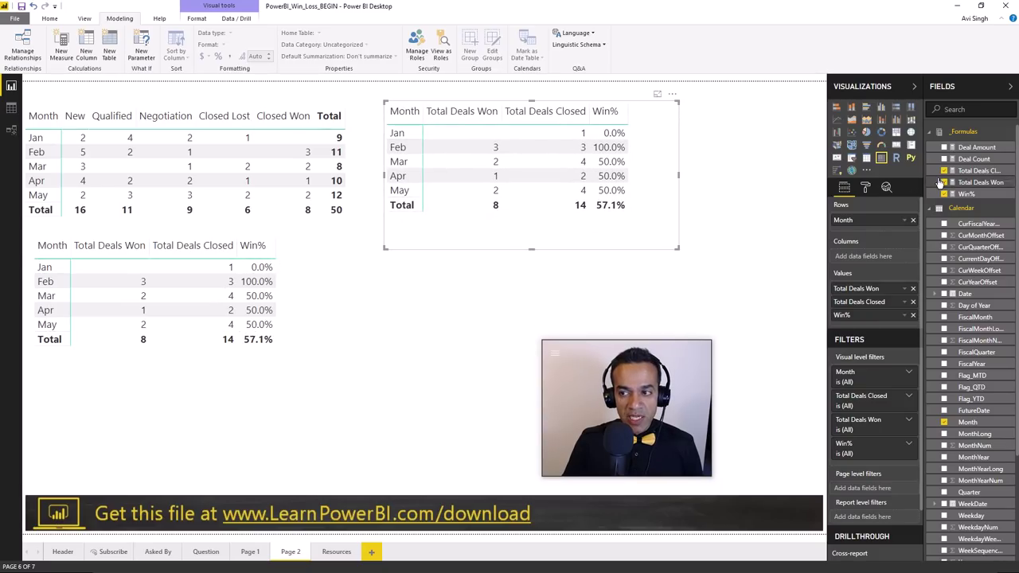
pyautogui.click(882, 108)
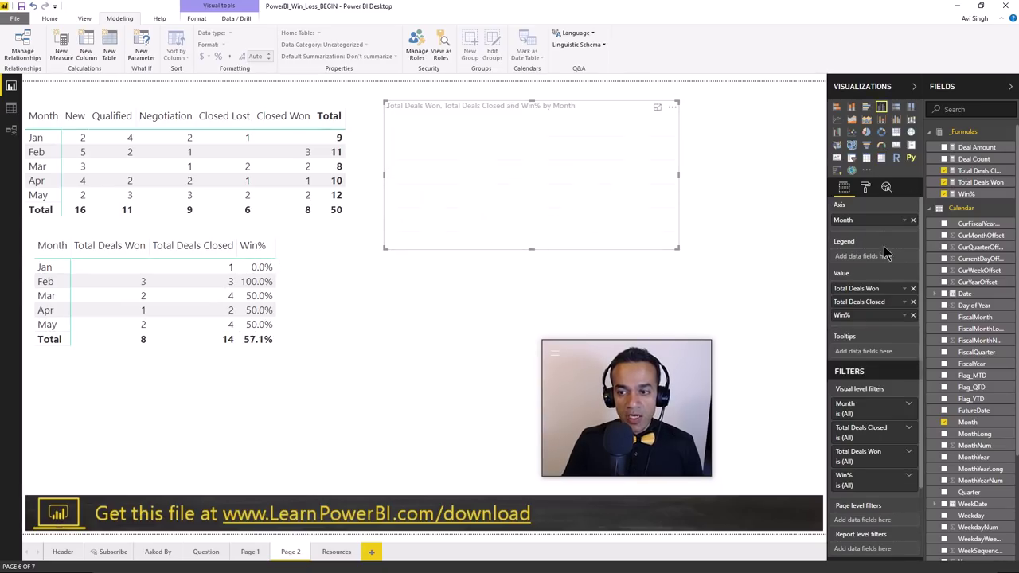
pyautogui.click(913, 289)
pyautogui.click(913, 289)
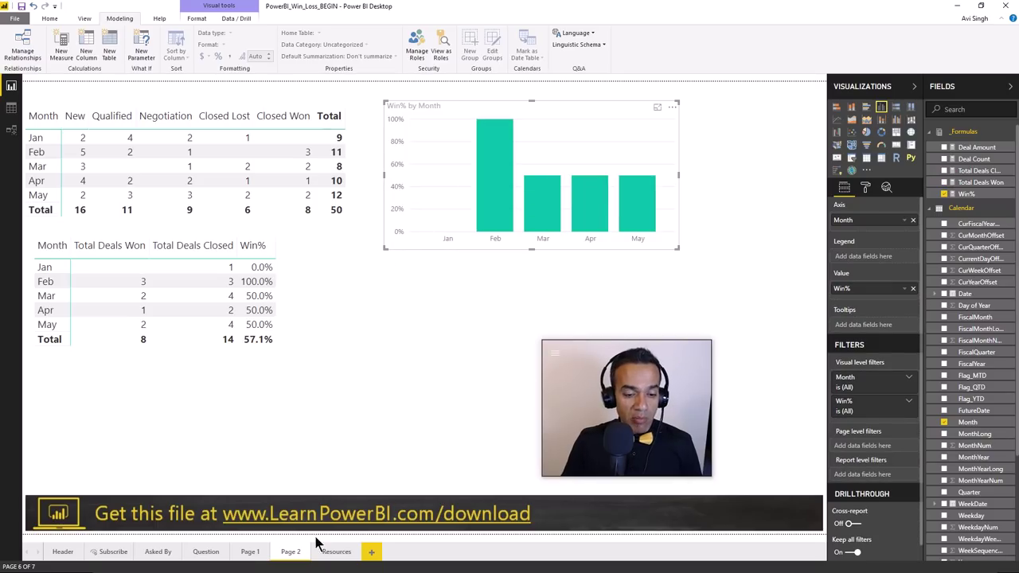
# - Copy the Win% by Month chart and, on Page 1, shift the Deal Count by Salesperson chart closer to the funnel
pyautogui.click(248, 551)
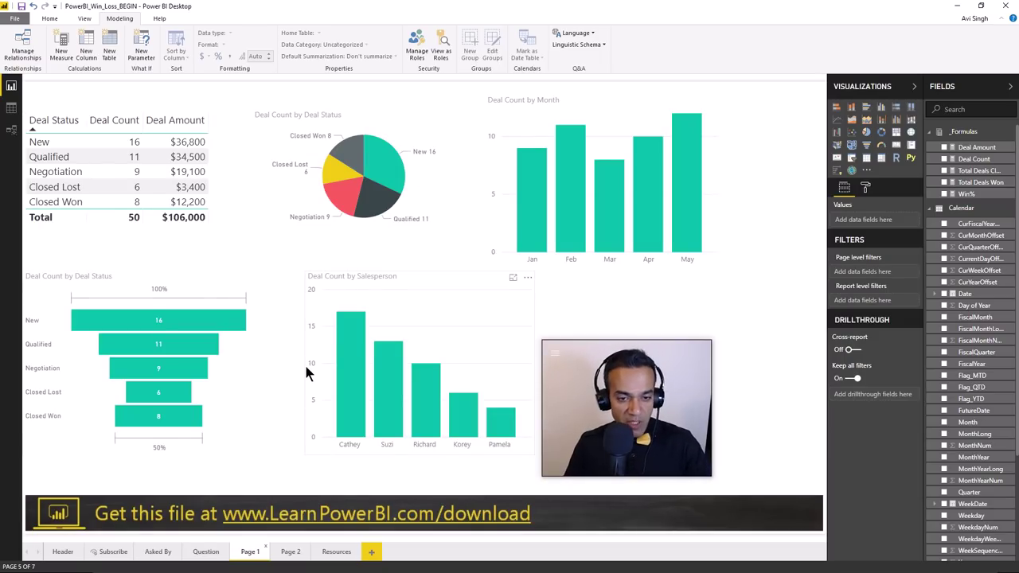
pyautogui.click(293, 551)
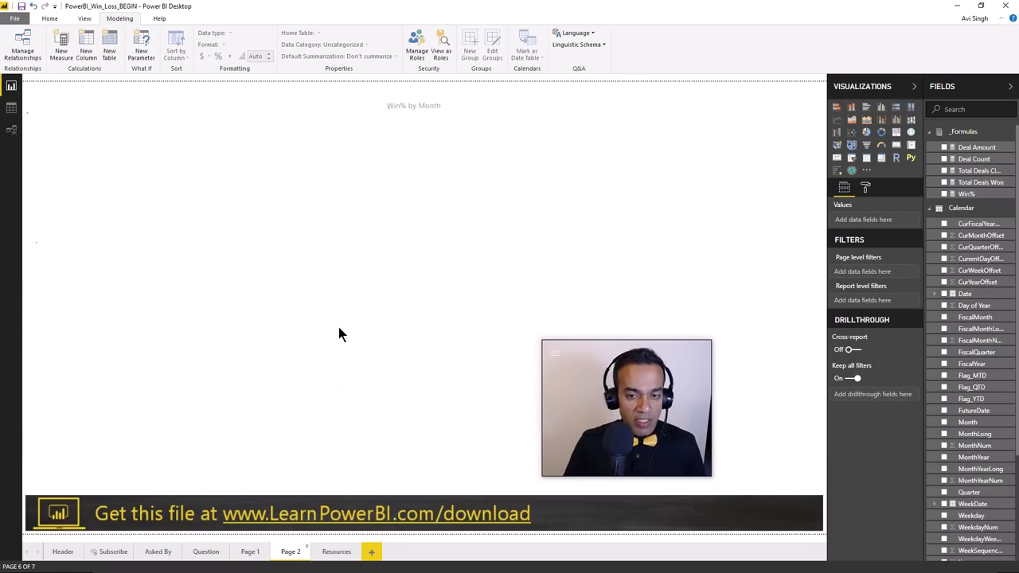
pyautogui.click(630, 123)
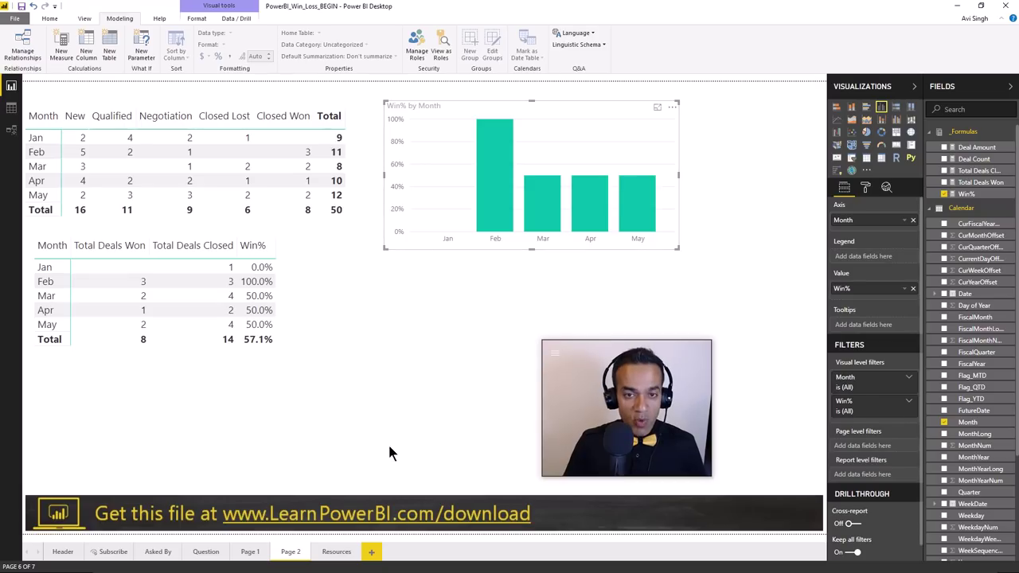
pyautogui.click(248, 552)
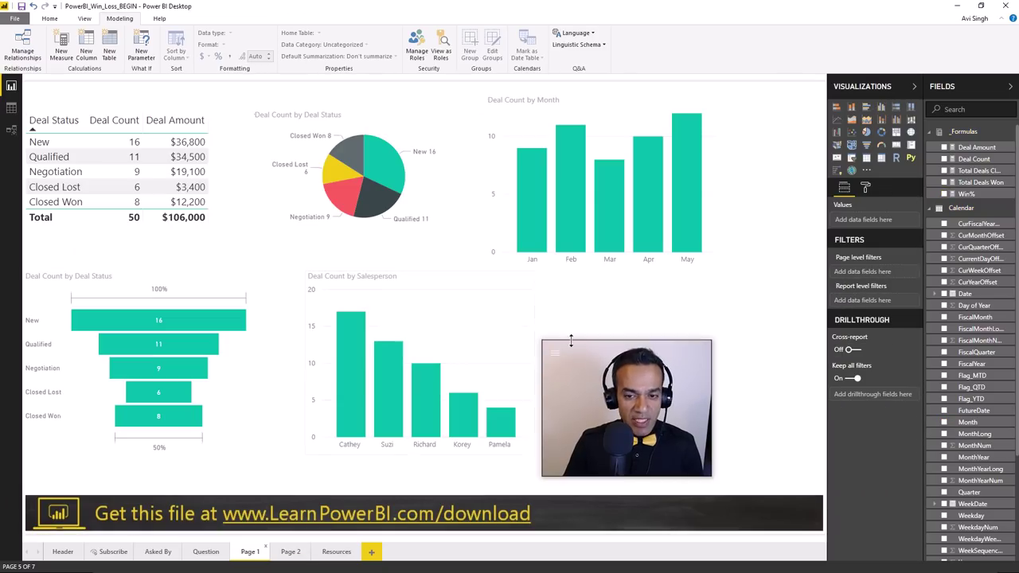
pyautogui.moveTo(464, 277); pyautogui.dragTo(414, 272)
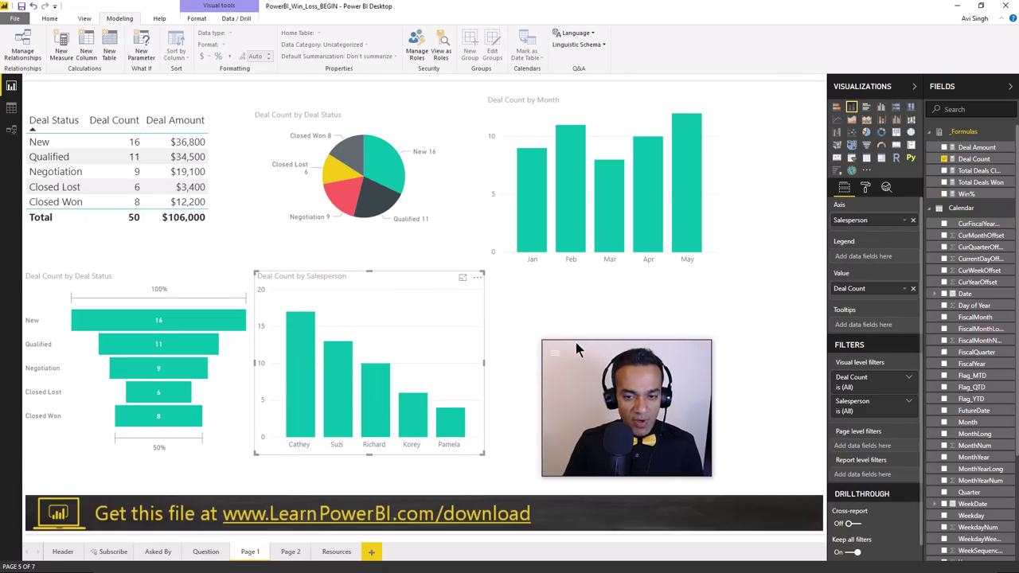
# - Paste the Win% by Month chart onto Page 1 and place it beneath the Deal Count by Month chart
pyautogui.hotkey('ctrl', 'v')
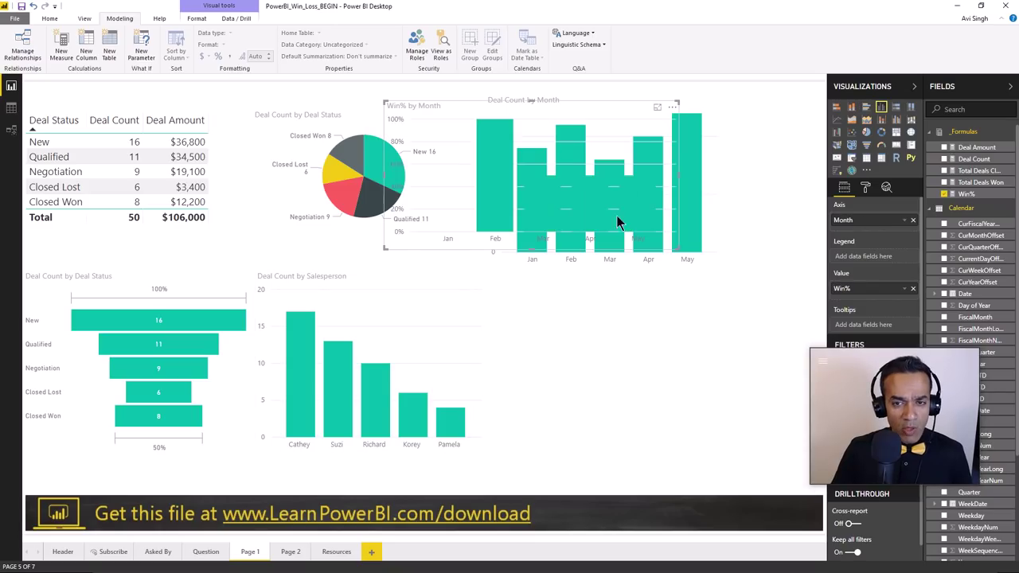
pyautogui.moveTo(724, 211); pyautogui.dragTo(793, 337)
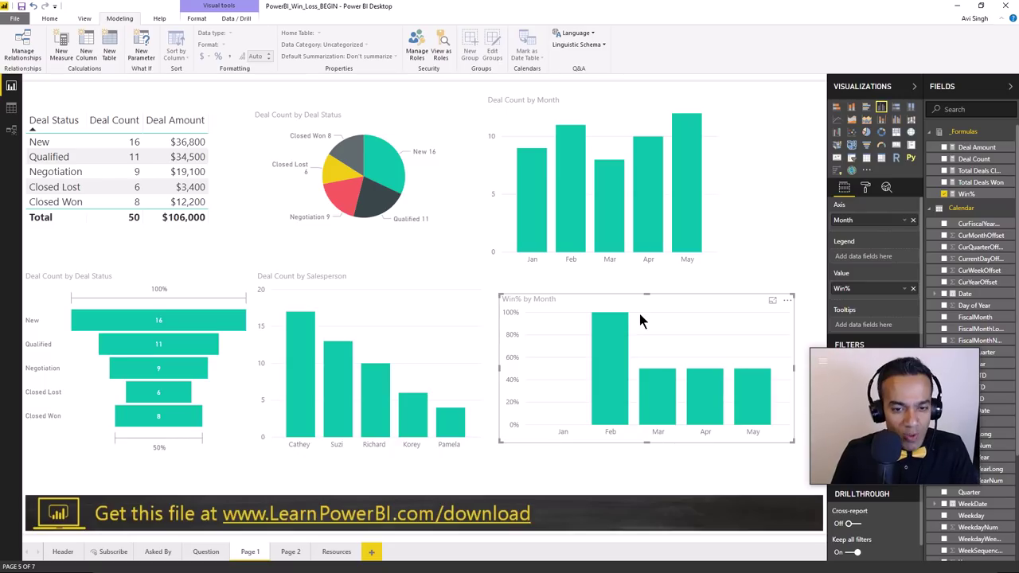
pyautogui.click(761, 262)
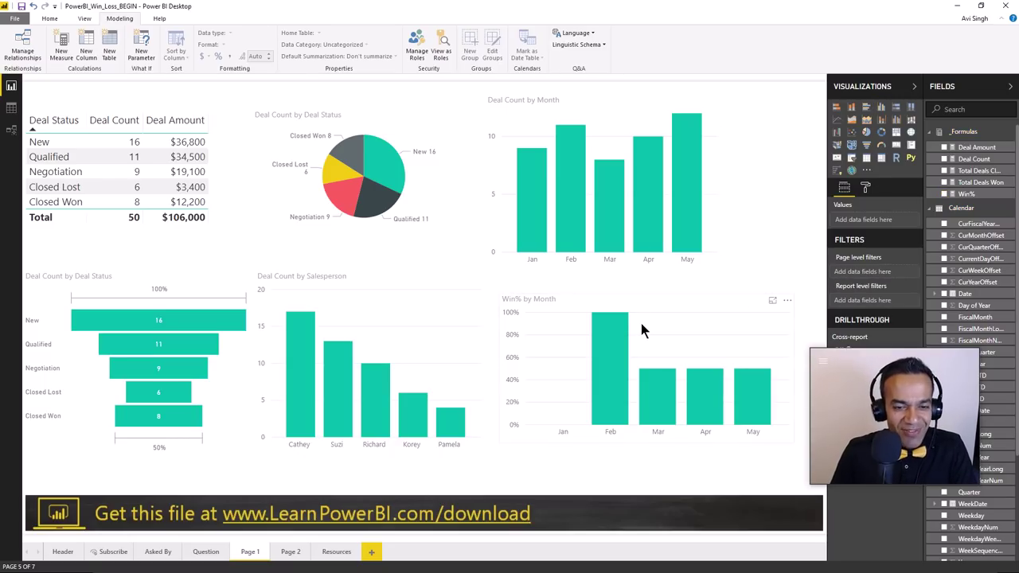
# - Set the default data color of the Win% by Month chart on Page 1 to yellow
pyautogui.click(471, 360)
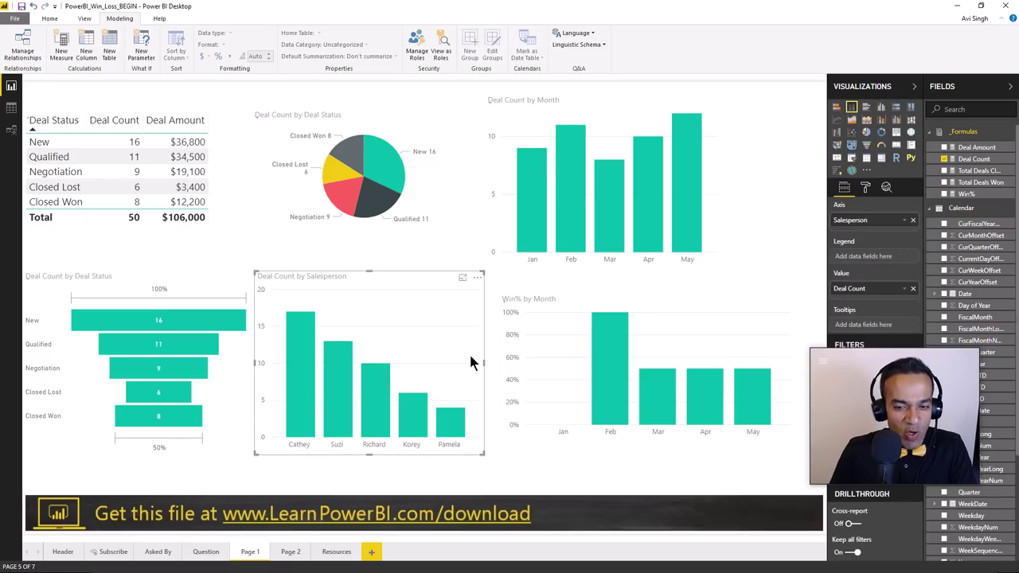
pyautogui.click(712, 316)
pyautogui.click(865, 186)
pyautogui.click(853, 284)
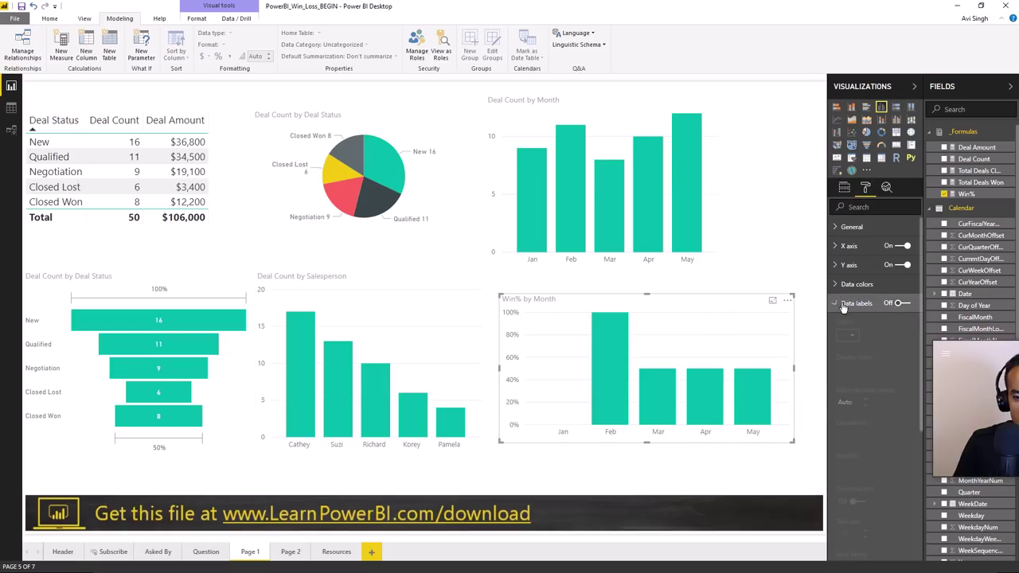
pyautogui.click(849, 316)
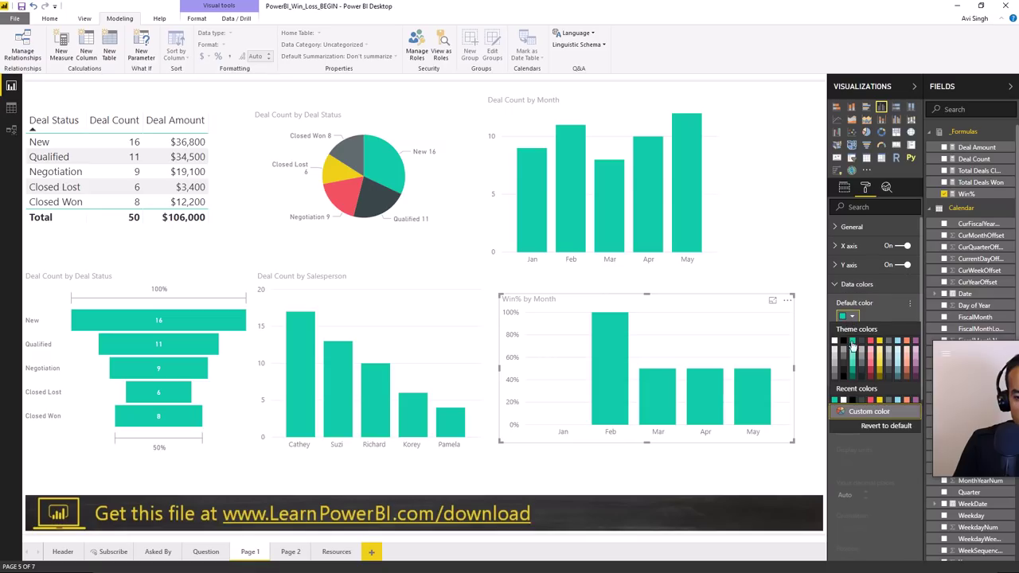
pyautogui.click(880, 345)
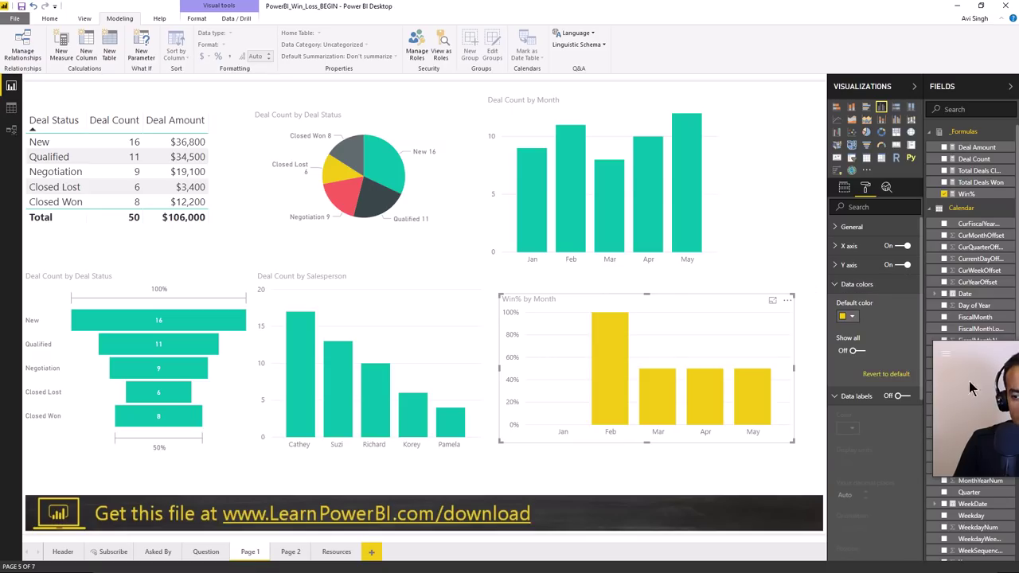
pyautogui.press('Escape')
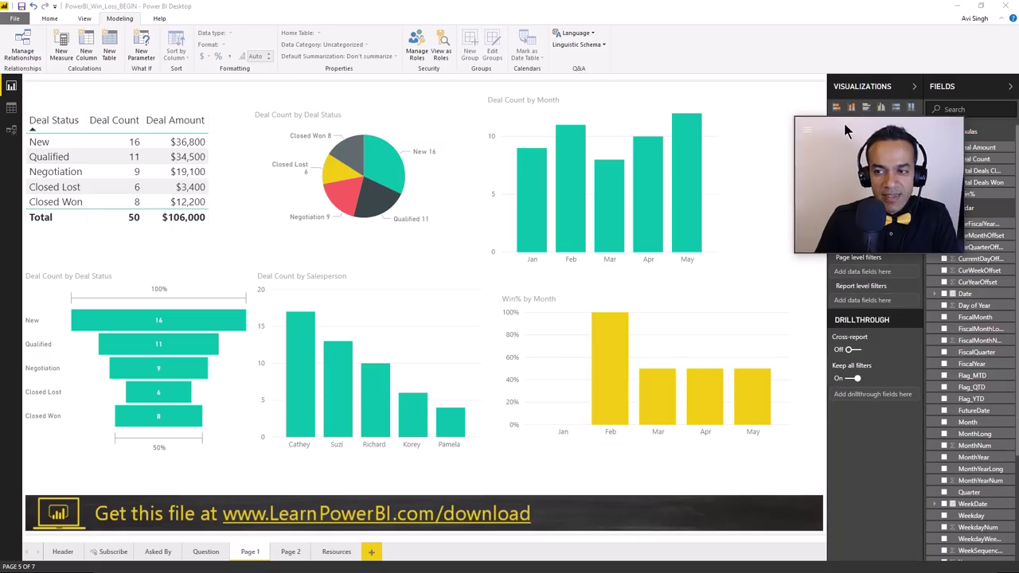
# - Cross-highlight Page 1 by the first and second salespeople in Deal Count by Salesperson, clearing each selection after checking the Win% chart
pyautogui.click(303, 397)
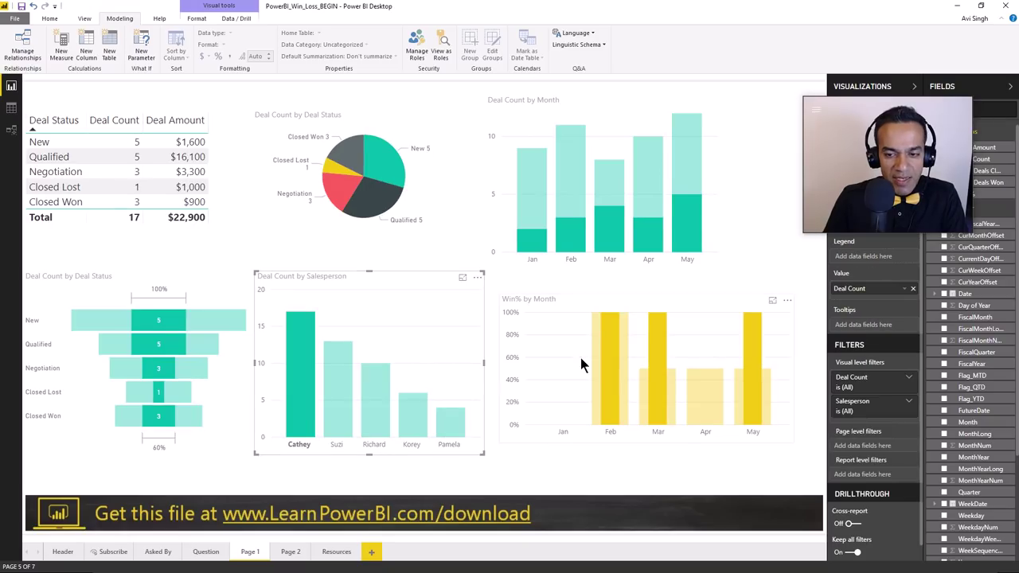
pyautogui.click(395, 344)
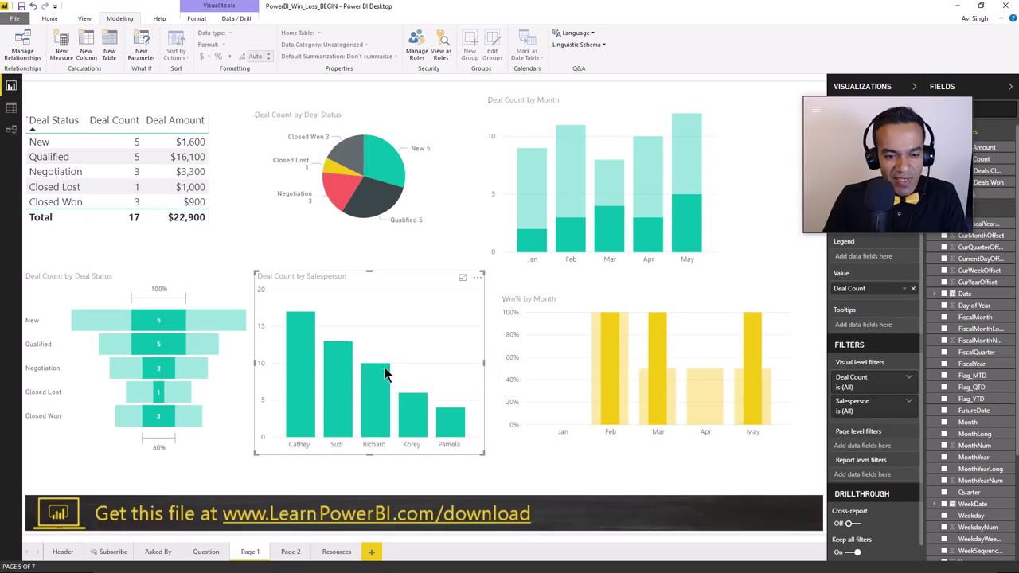
pyautogui.click(332, 385)
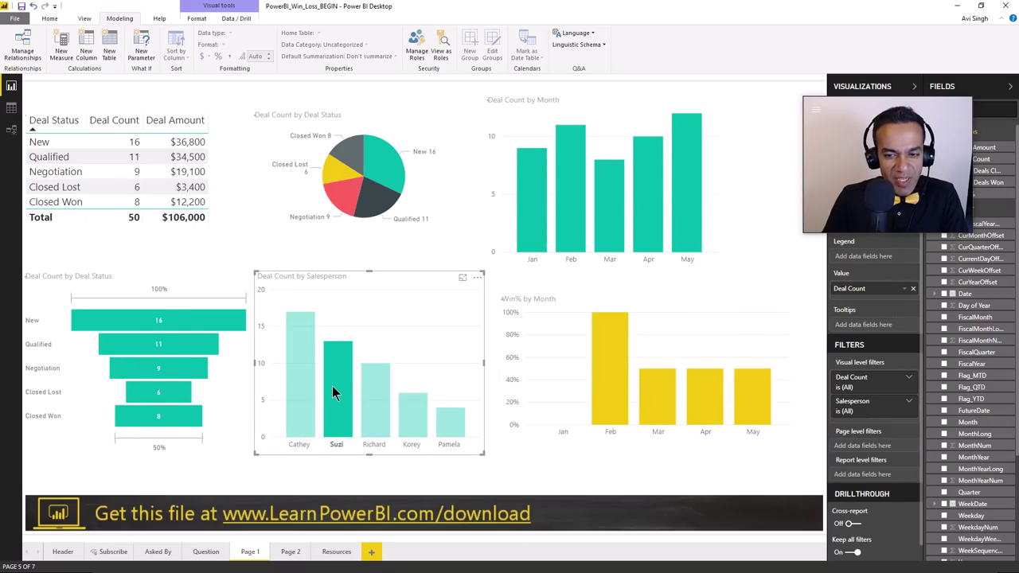
pyautogui.click(420, 341)
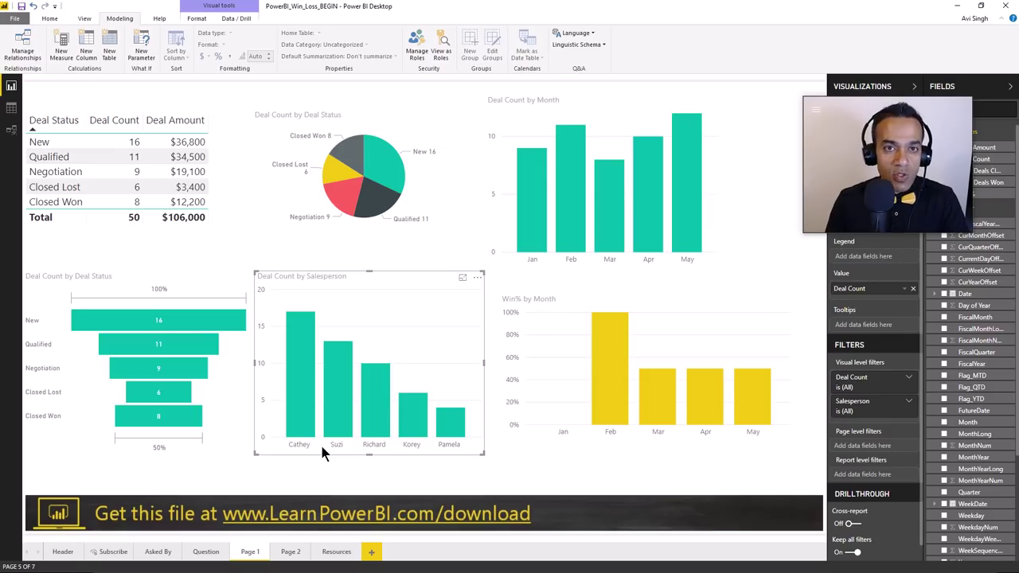
# - View Page 2 of the report and open the Subscribe page
pyautogui.click(291, 551)
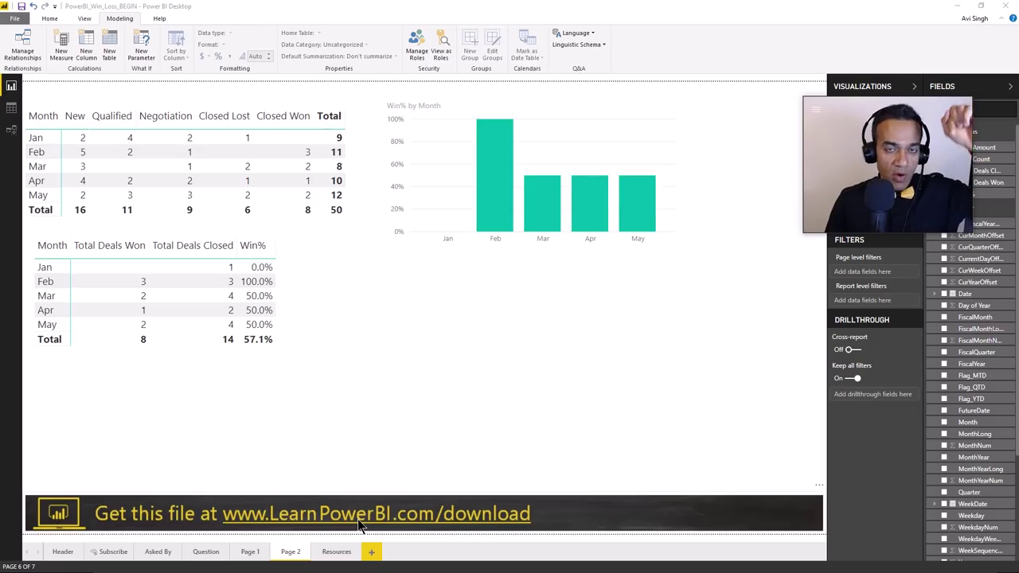
pyautogui.click(118, 557)
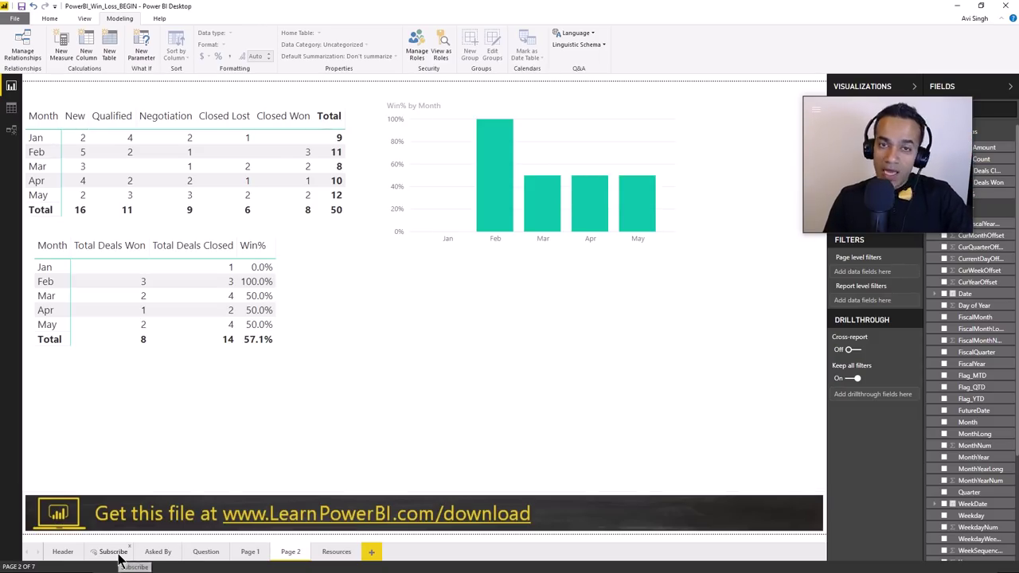